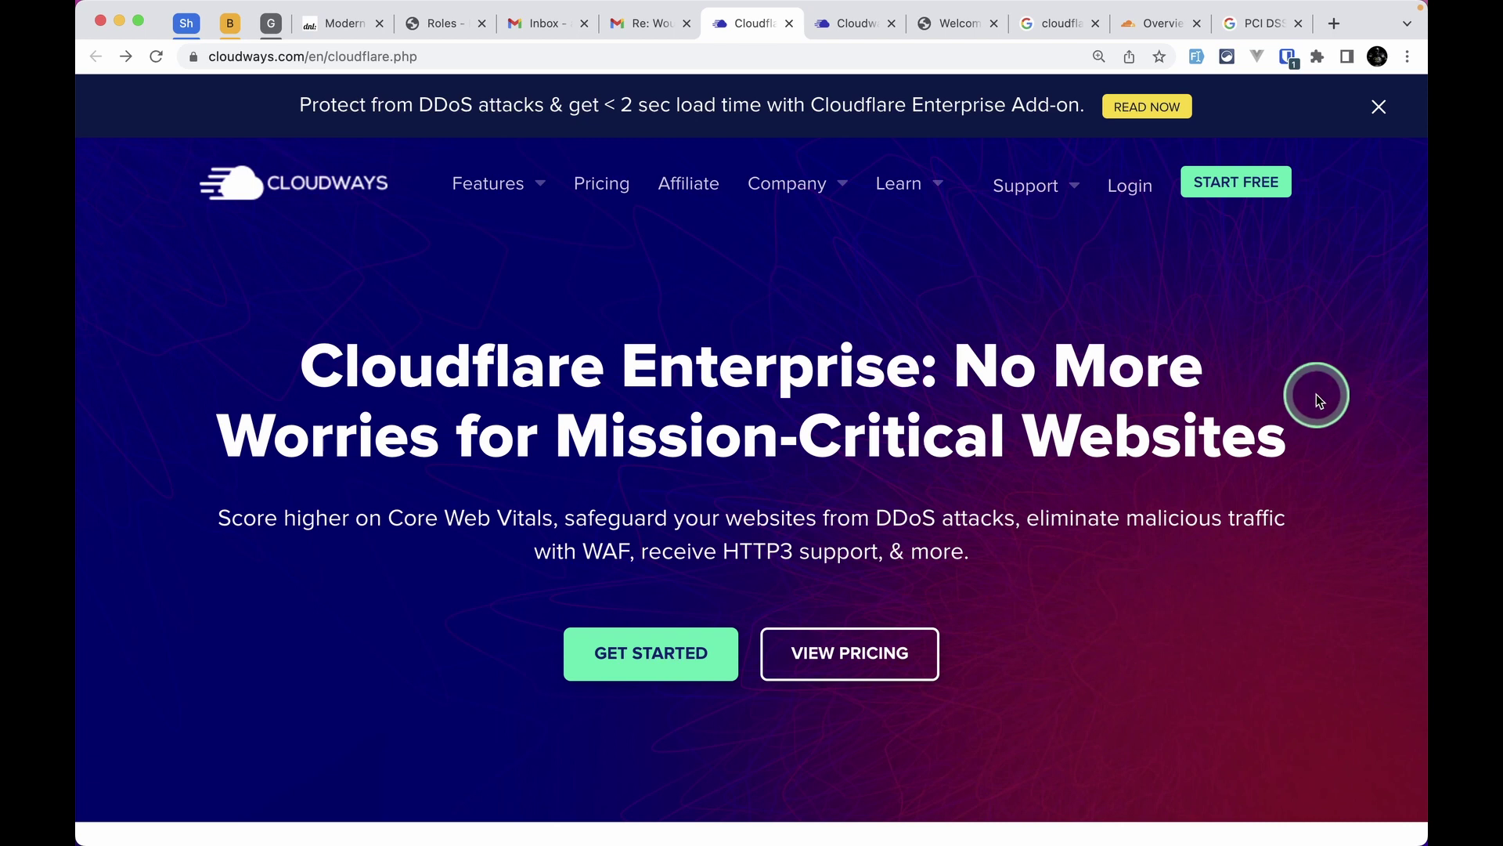
# - Scroll the Cloudflare overview to the Free, Pro, Business and Enterprise plan cards and highlight Enterprise
pyautogui.click(1157, 23)
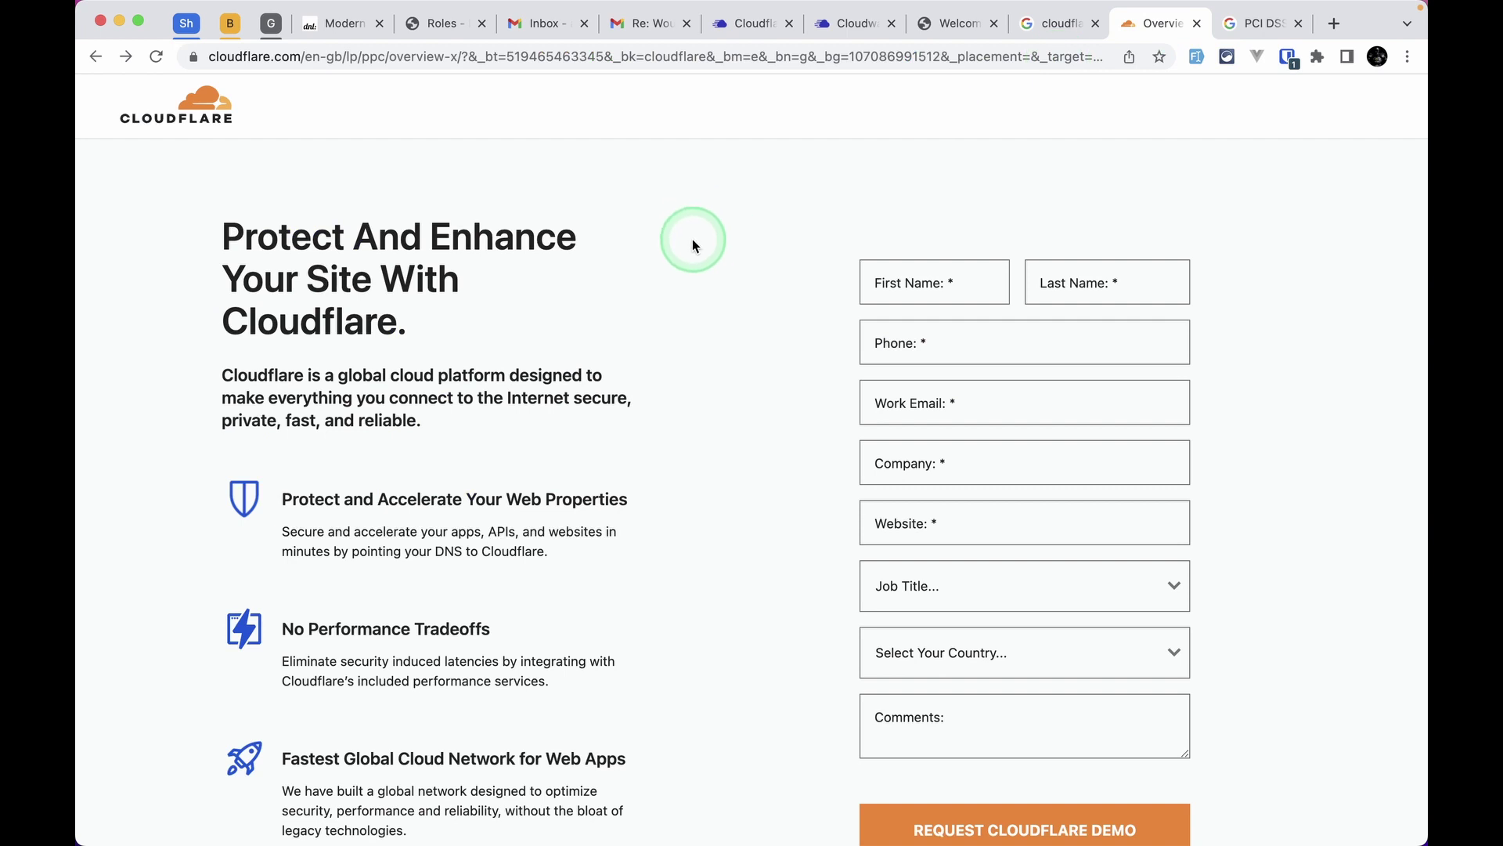
pyautogui.scroll(-20, 692, 238)
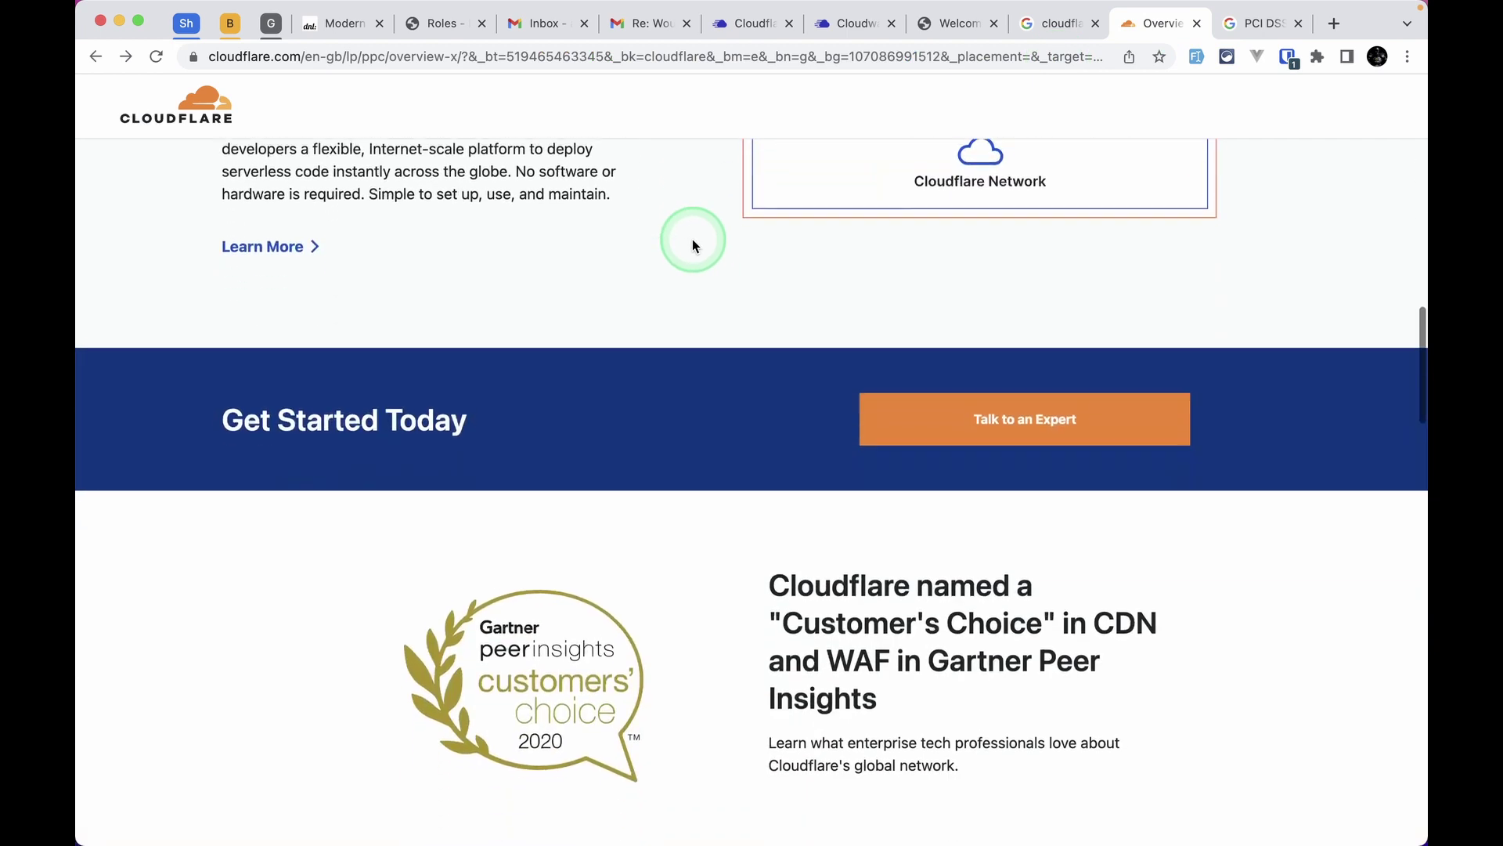
pyautogui.scroll(-8, 692, 238)
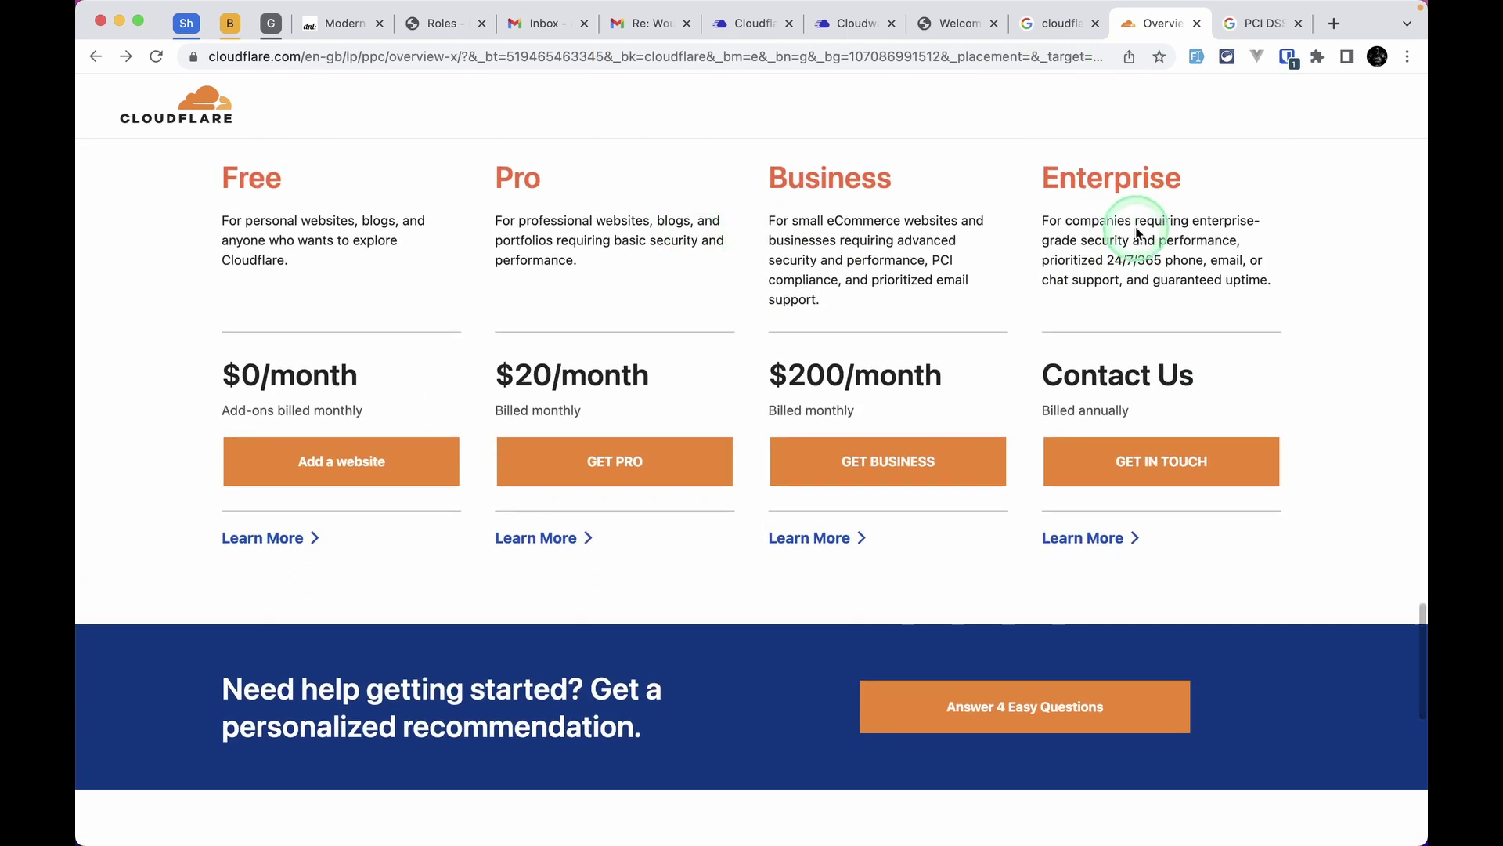
pyautogui.moveTo(1051, 178); pyautogui.dragTo(1196, 177)
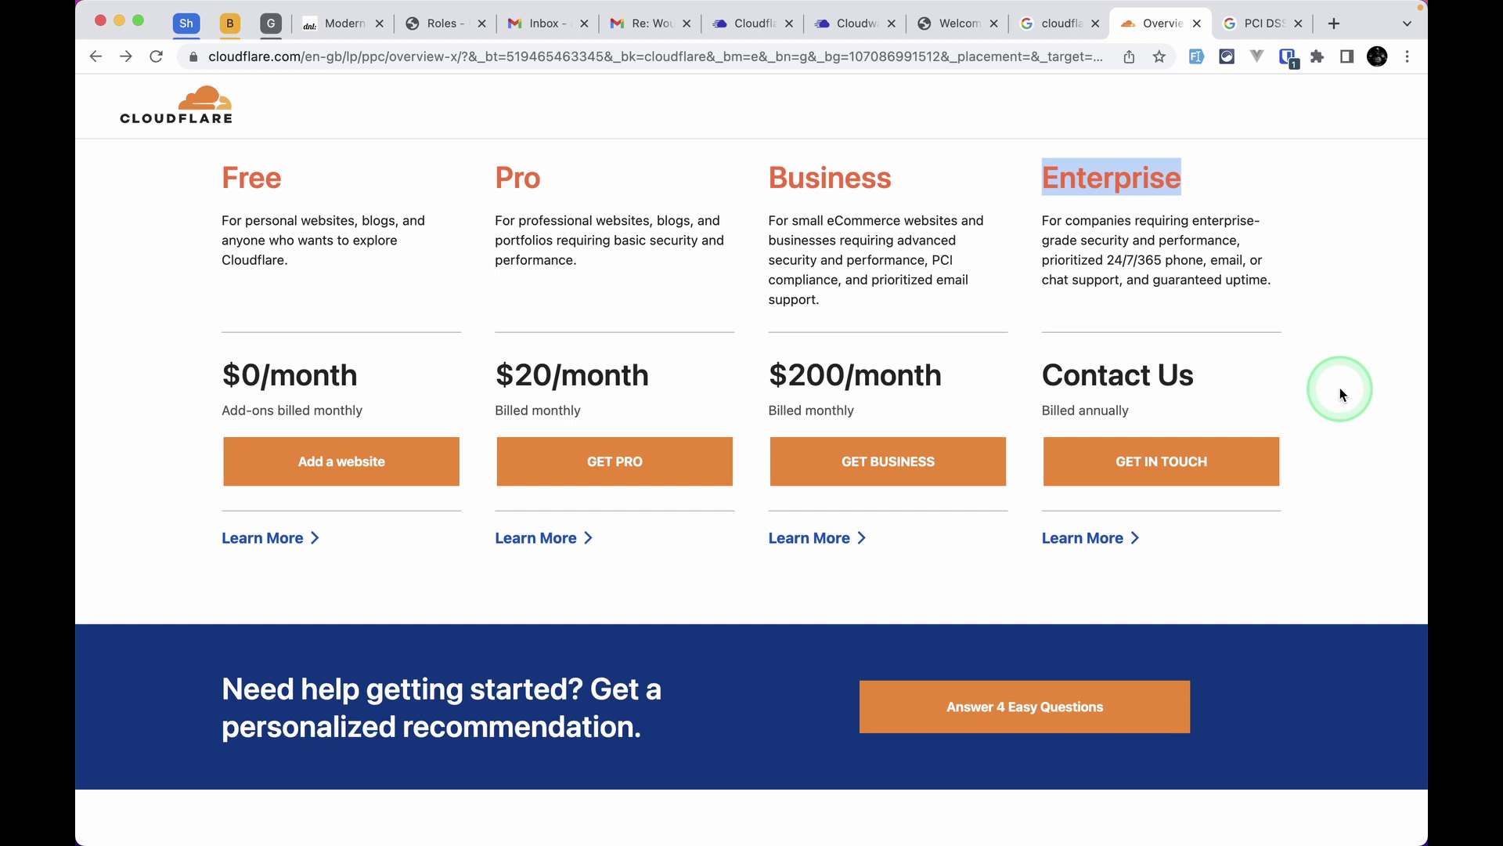
# - Back on the Cloudways Cloudflare add-on page, highlight the list of included benefits
pyautogui.click(748, 33)
pyautogui.scroll(-20, 526, 586)
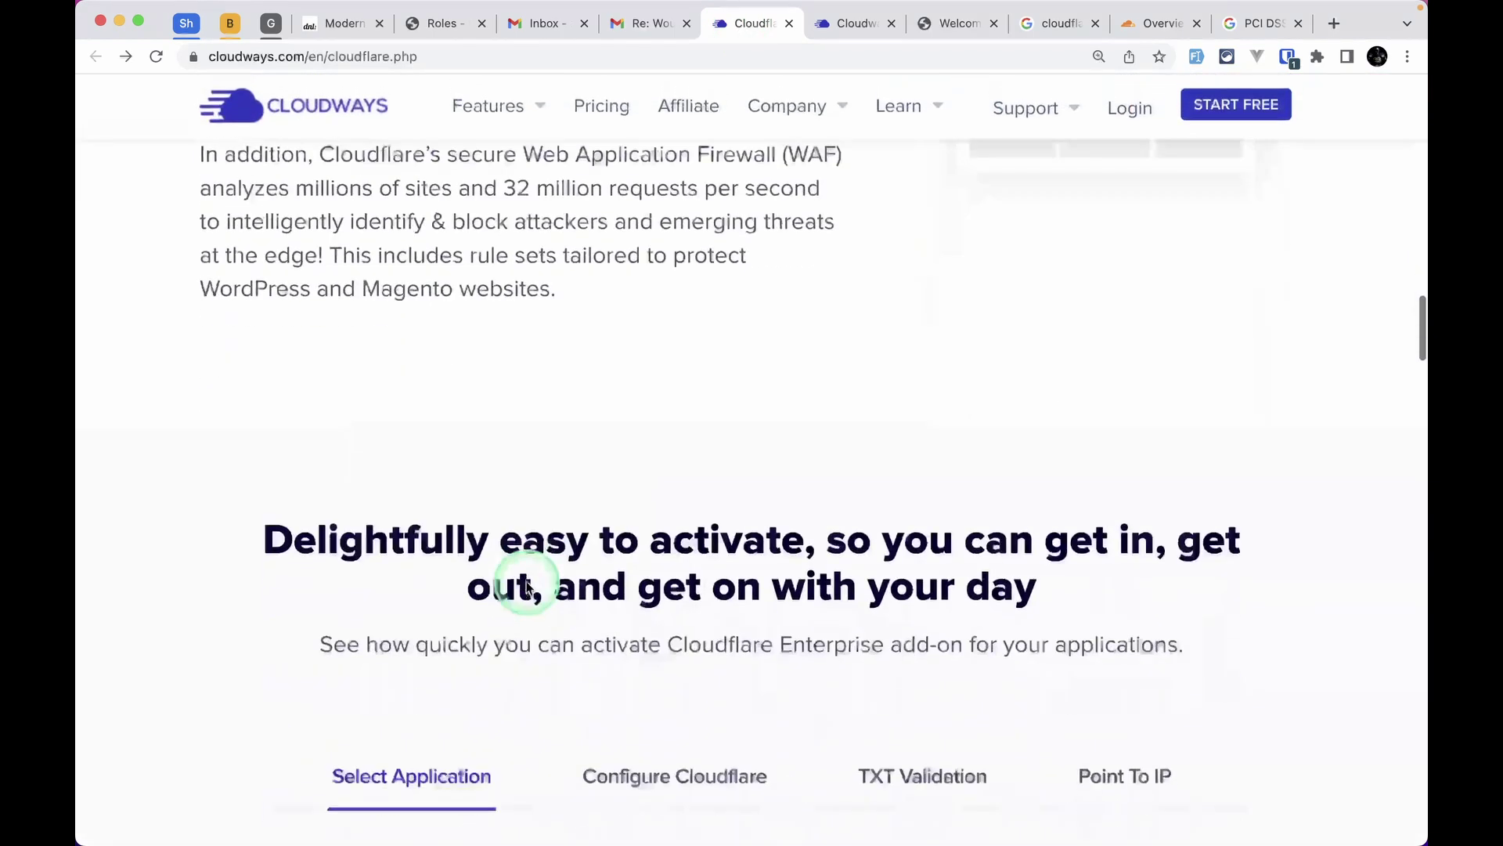
pyautogui.scroll(10, 528, 557)
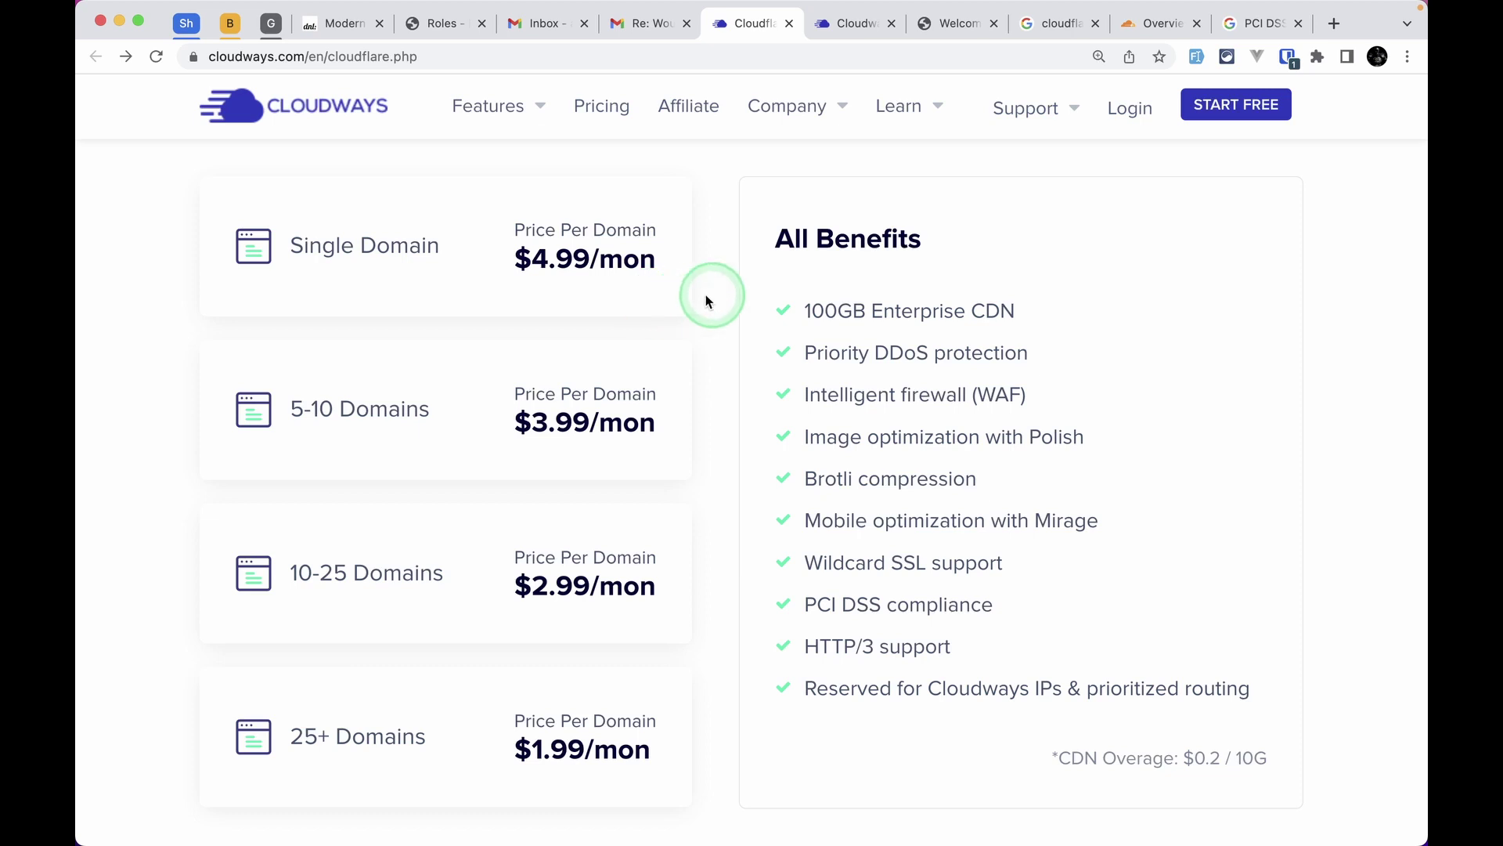
pyautogui.moveTo(807, 314); pyautogui.dragTo(1158, 692)
# - Highlight the 'Supercharge site performance' heading about the Enterprise CDN's 35% smaller images
pyautogui.scroll(20, 1158, 691)
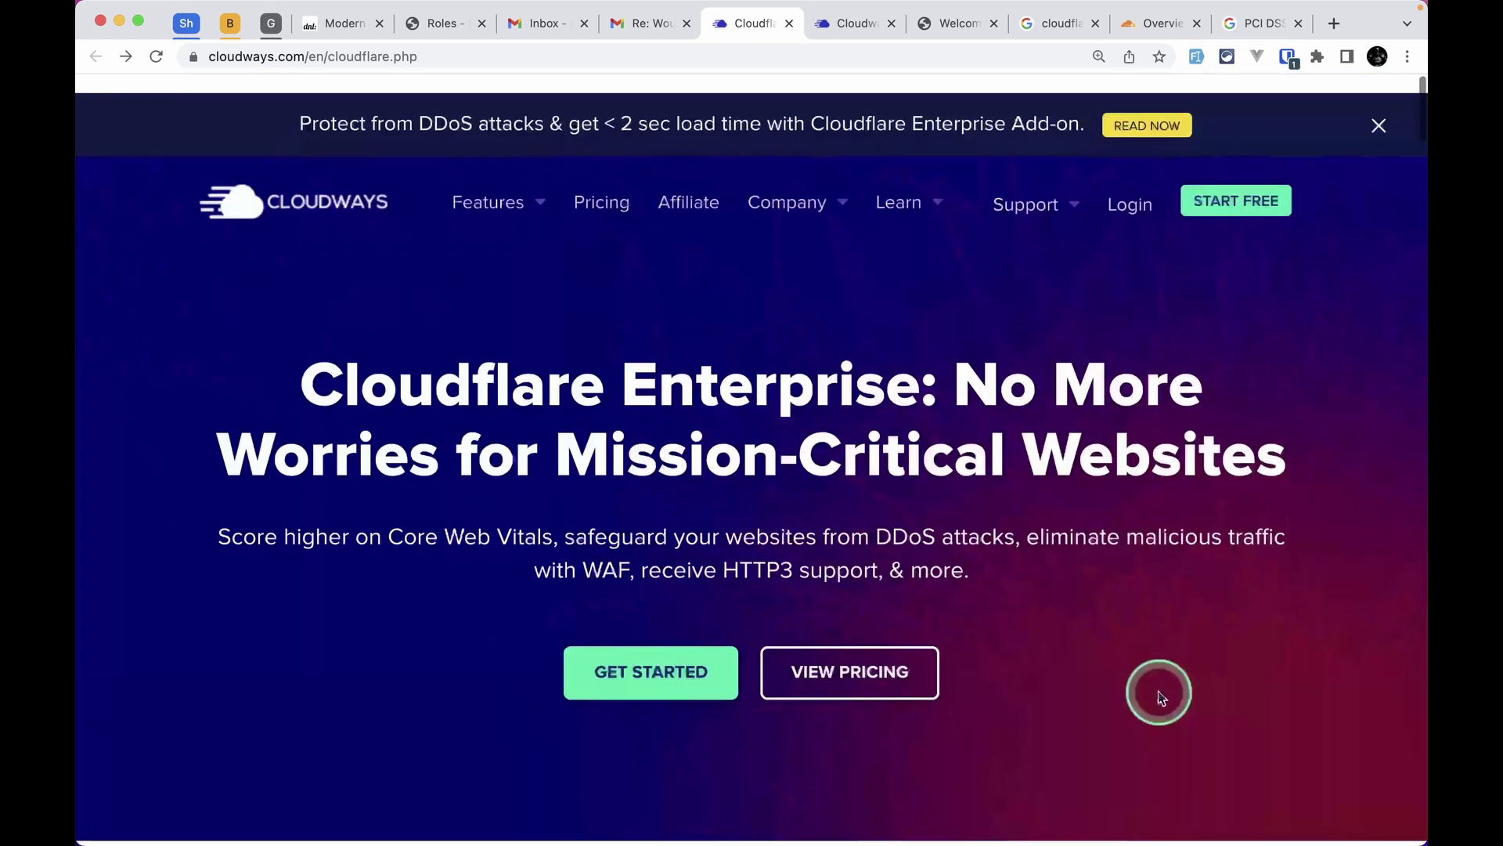
pyautogui.scroll(-10, 888, 648)
pyautogui.scroll(-7, 888, 649)
pyautogui.scroll(1, 888, 642)
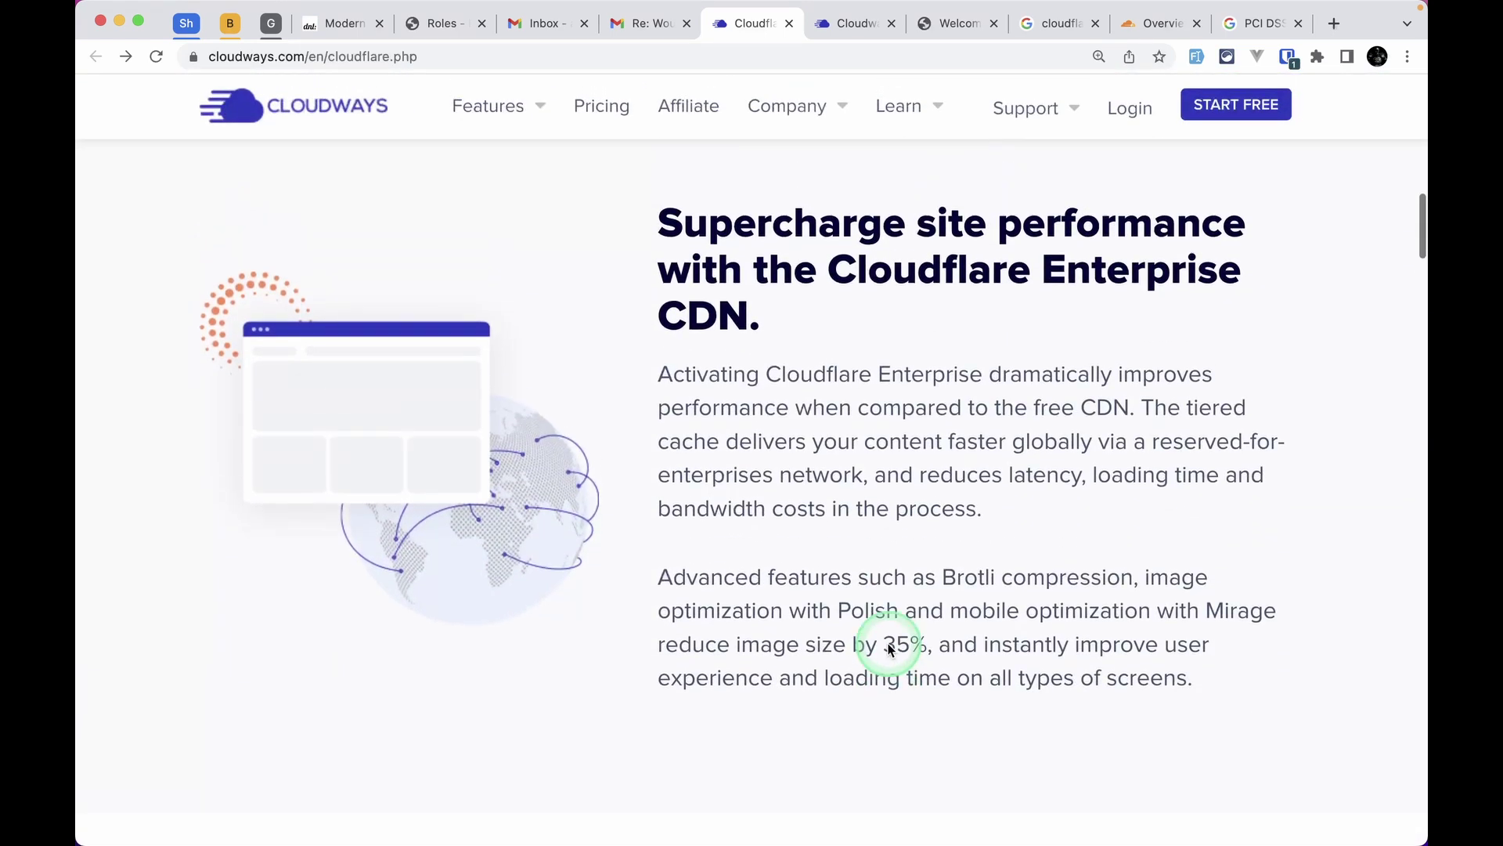
pyautogui.moveTo(662, 221); pyautogui.dragTo(1028, 316)
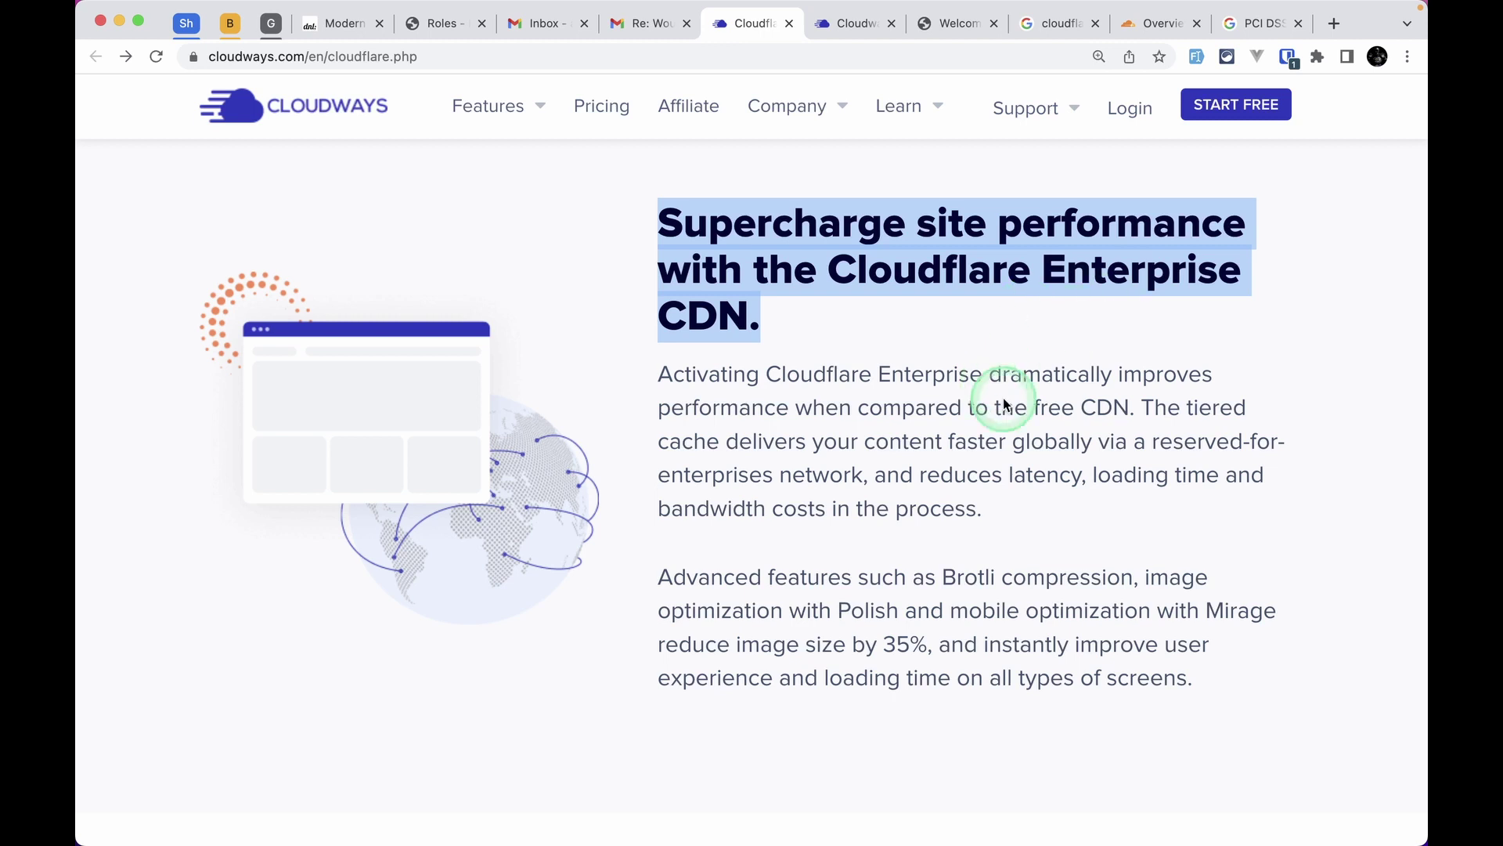
# - Scroll Cloudflare's overview to the global network map reaching 95% of the world within 50 ms
pyautogui.click(1157, 23)
pyautogui.scroll(-10, 956, 405)
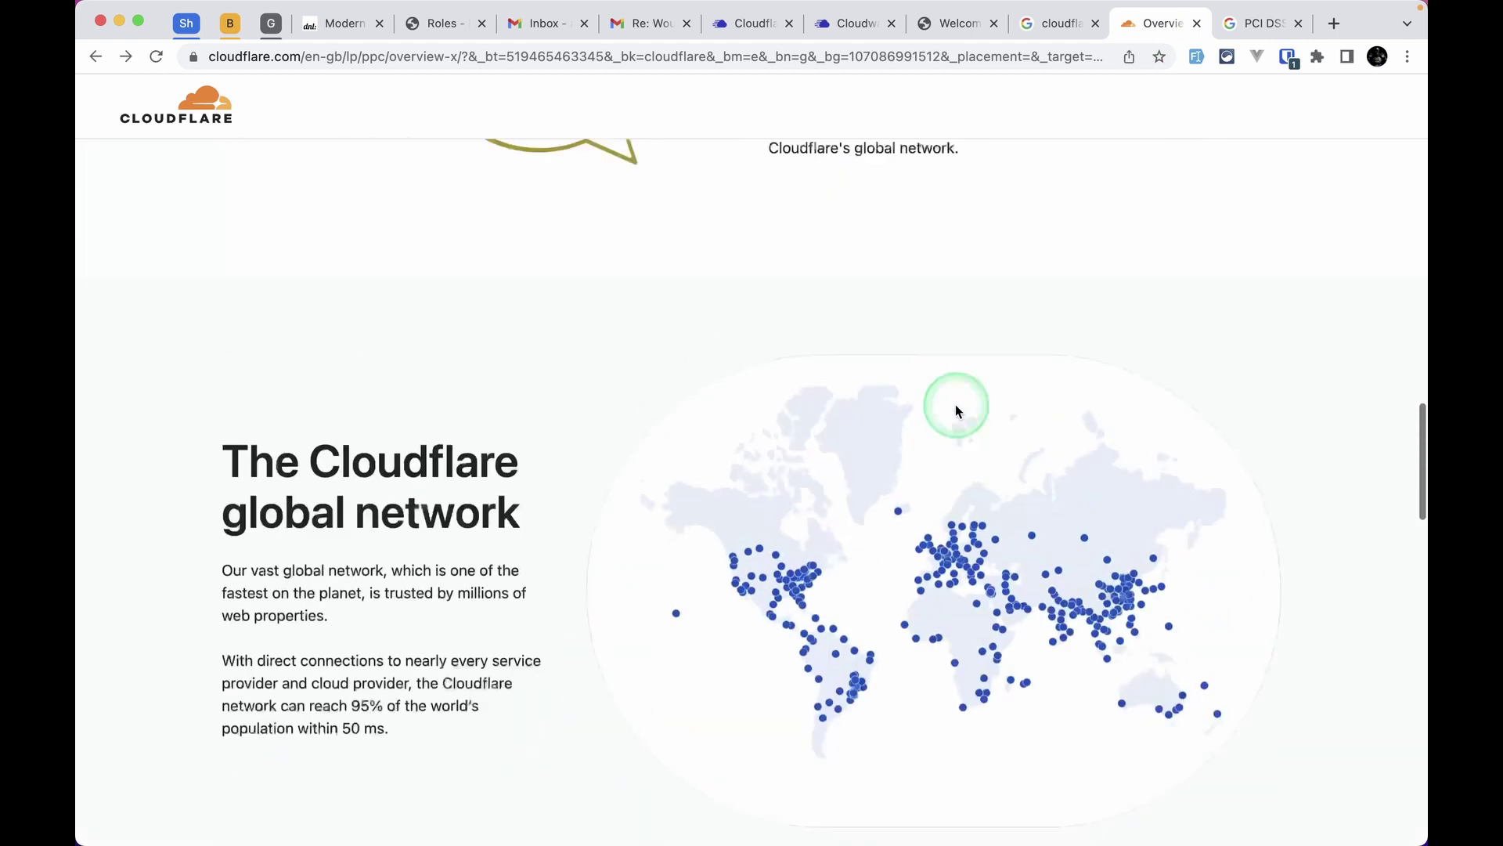
pyautogui.scroll(2, 956, 406)
pyautogui.scroll(-4, 956, 406)
pyautogui.scroll(-1, 956, 410)
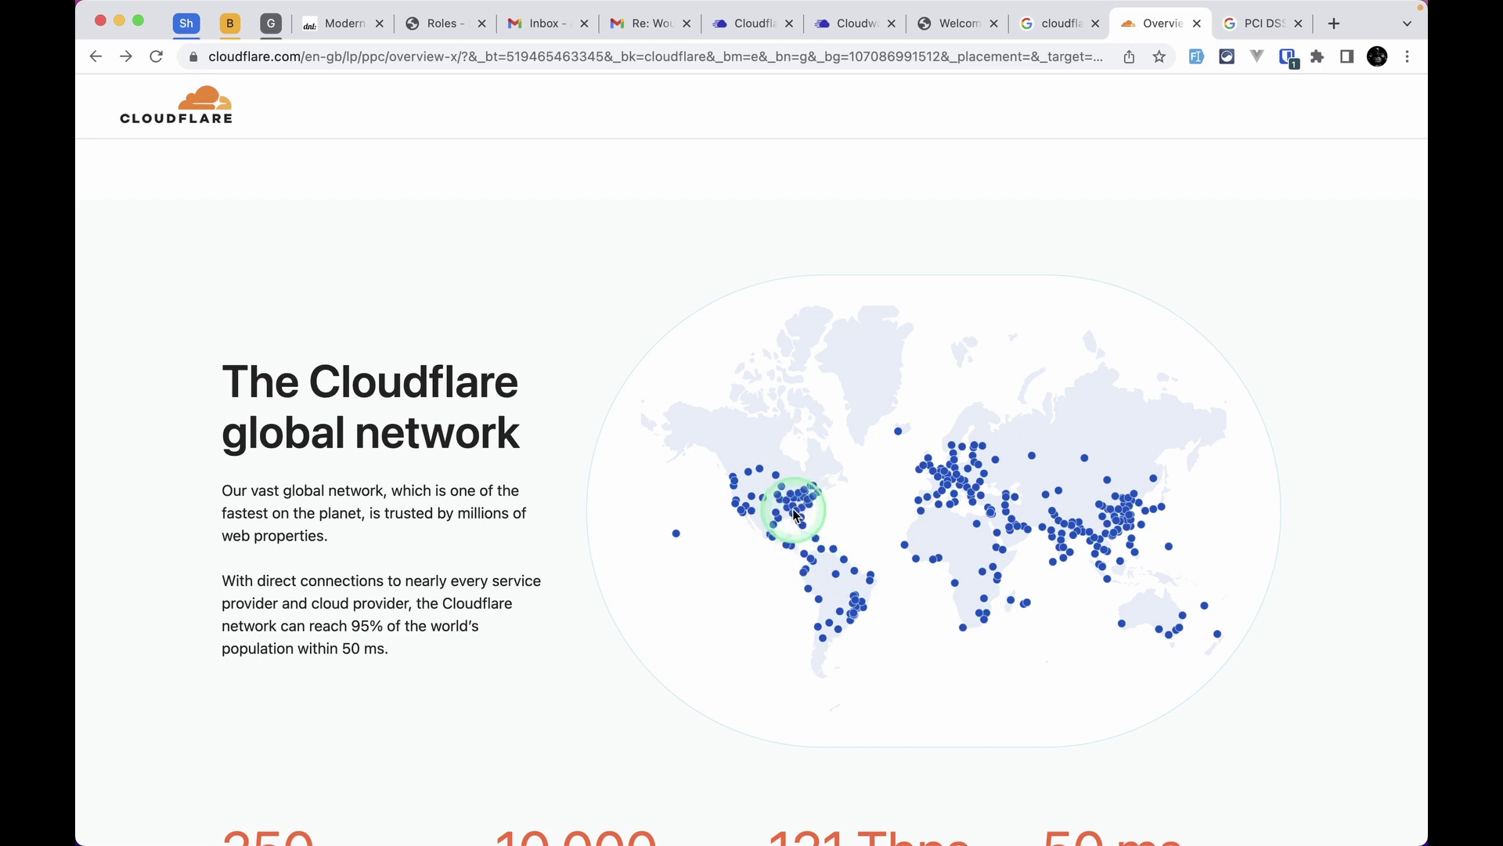
# - On the Cloudways add-on page, highlight Polish image optimization and Brotli compression, then reach DDoS mitigation
pyautogui.click(740, 25)
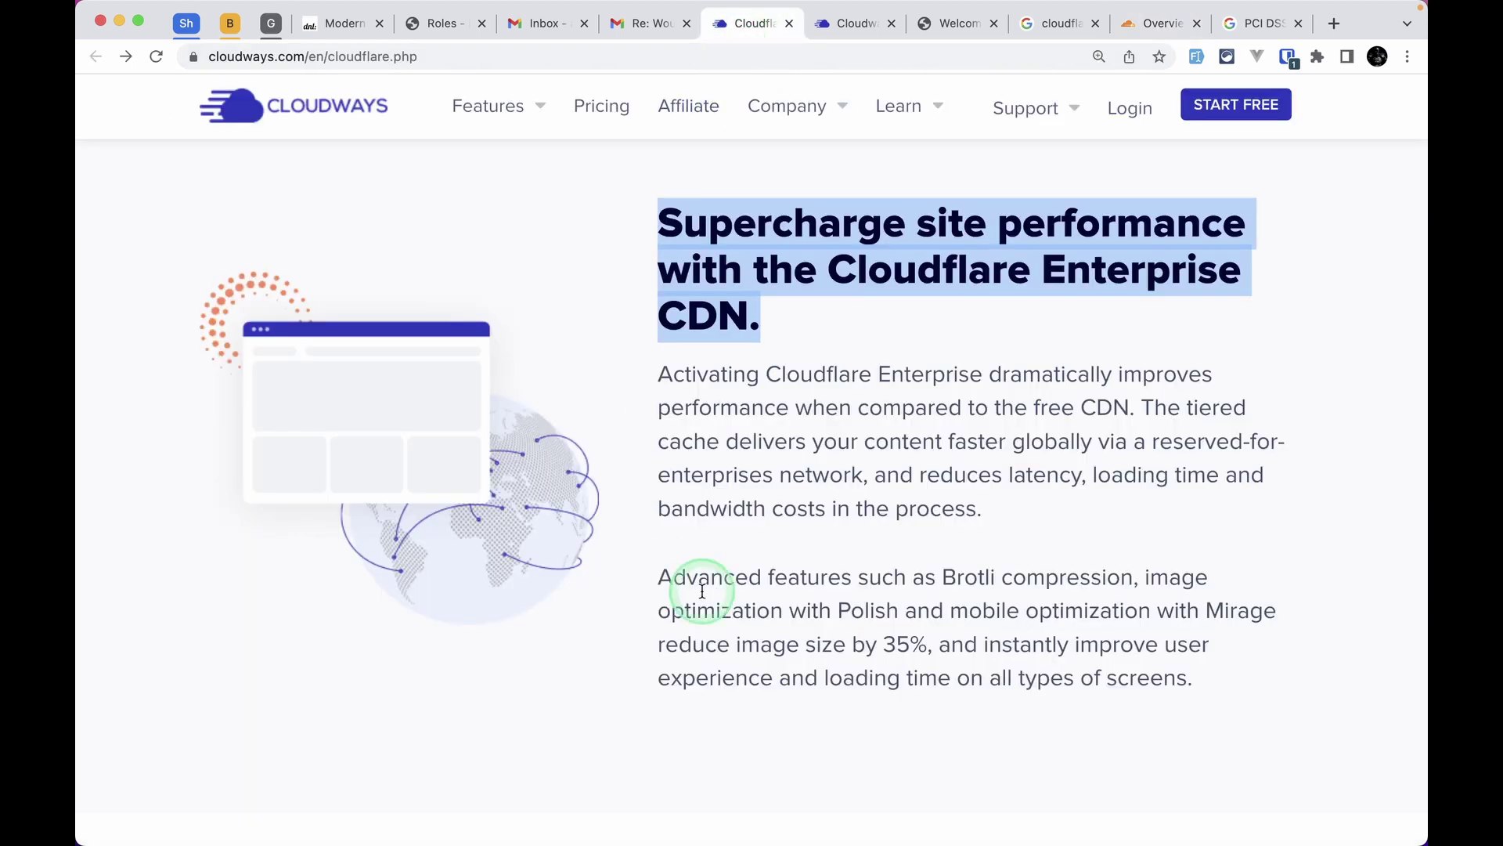
pyautogui.scroll(-1, 768, 642)
pyautogui.moveTo(942, 537); pyautogui.dragTo(1147, 540)
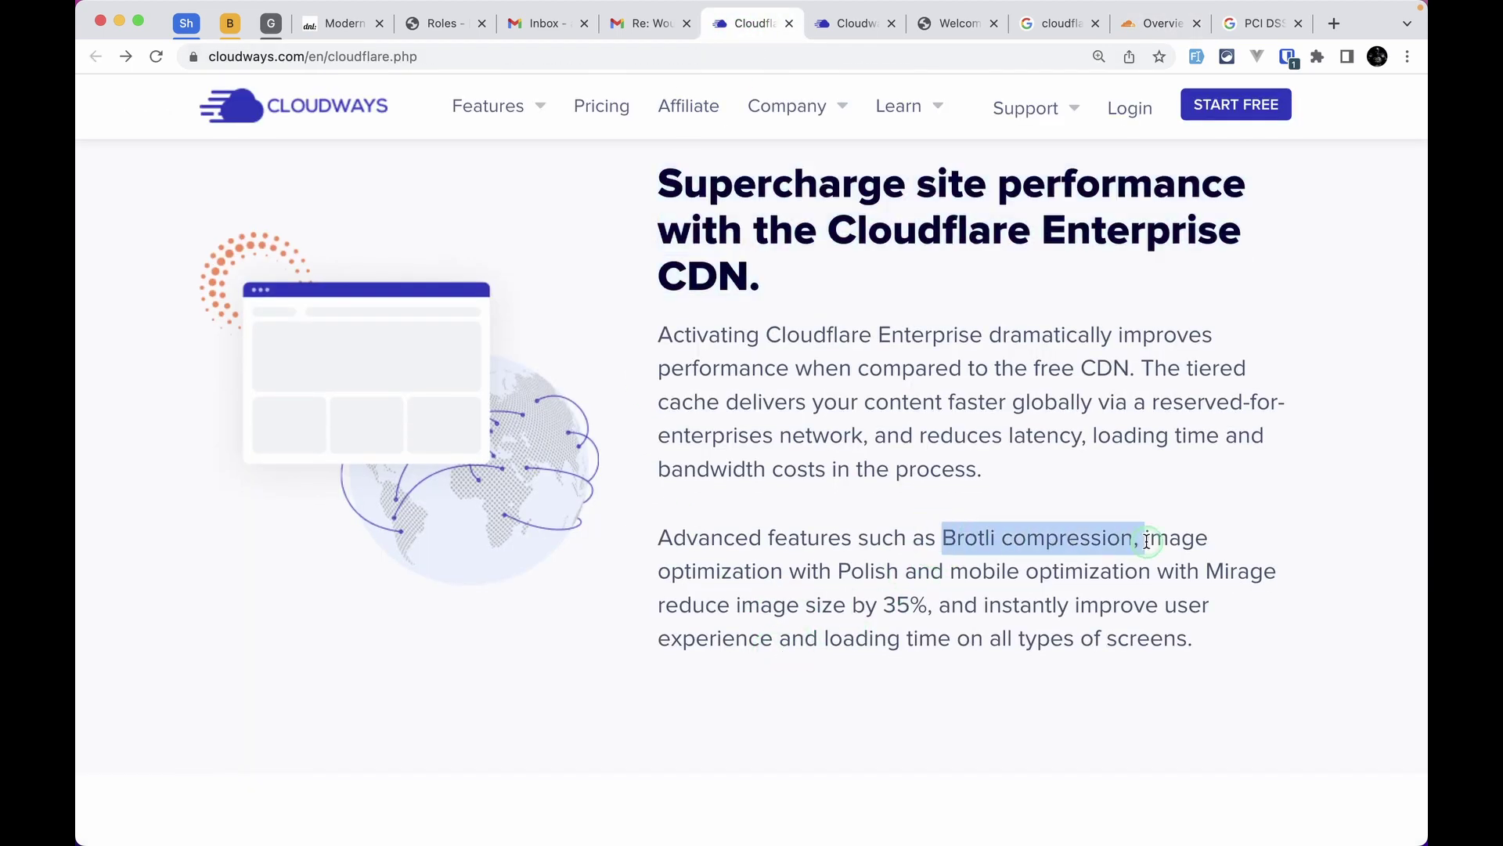
pyautogui.moveTo(698, 573); pyautogui.dragTo(935, 577)
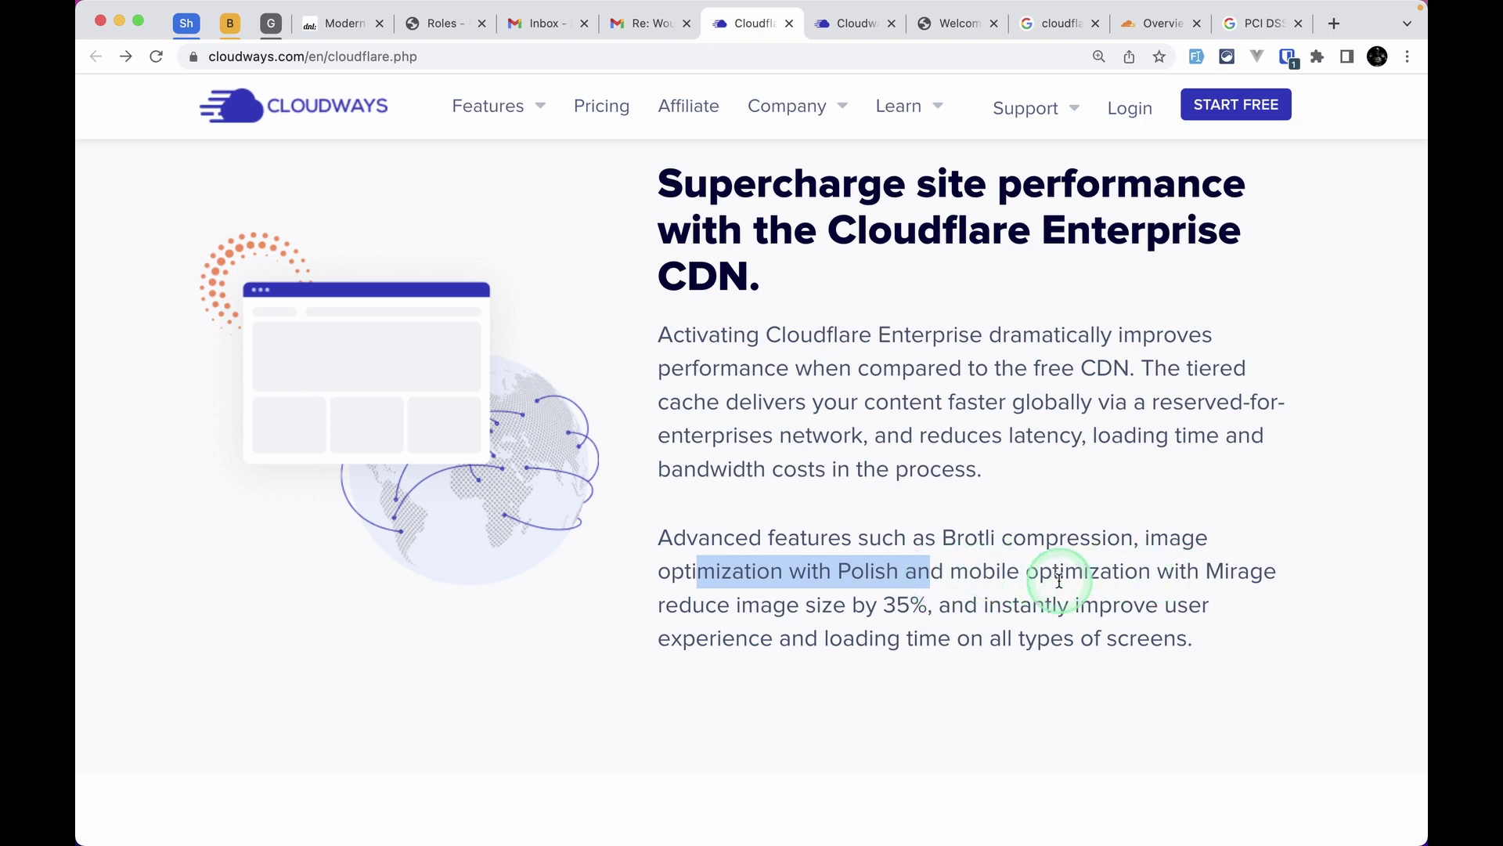
pyautogui.click(713, 616)
pyautogui.moveTo(925, 538); pyautogui.dragTo(1078, 545)
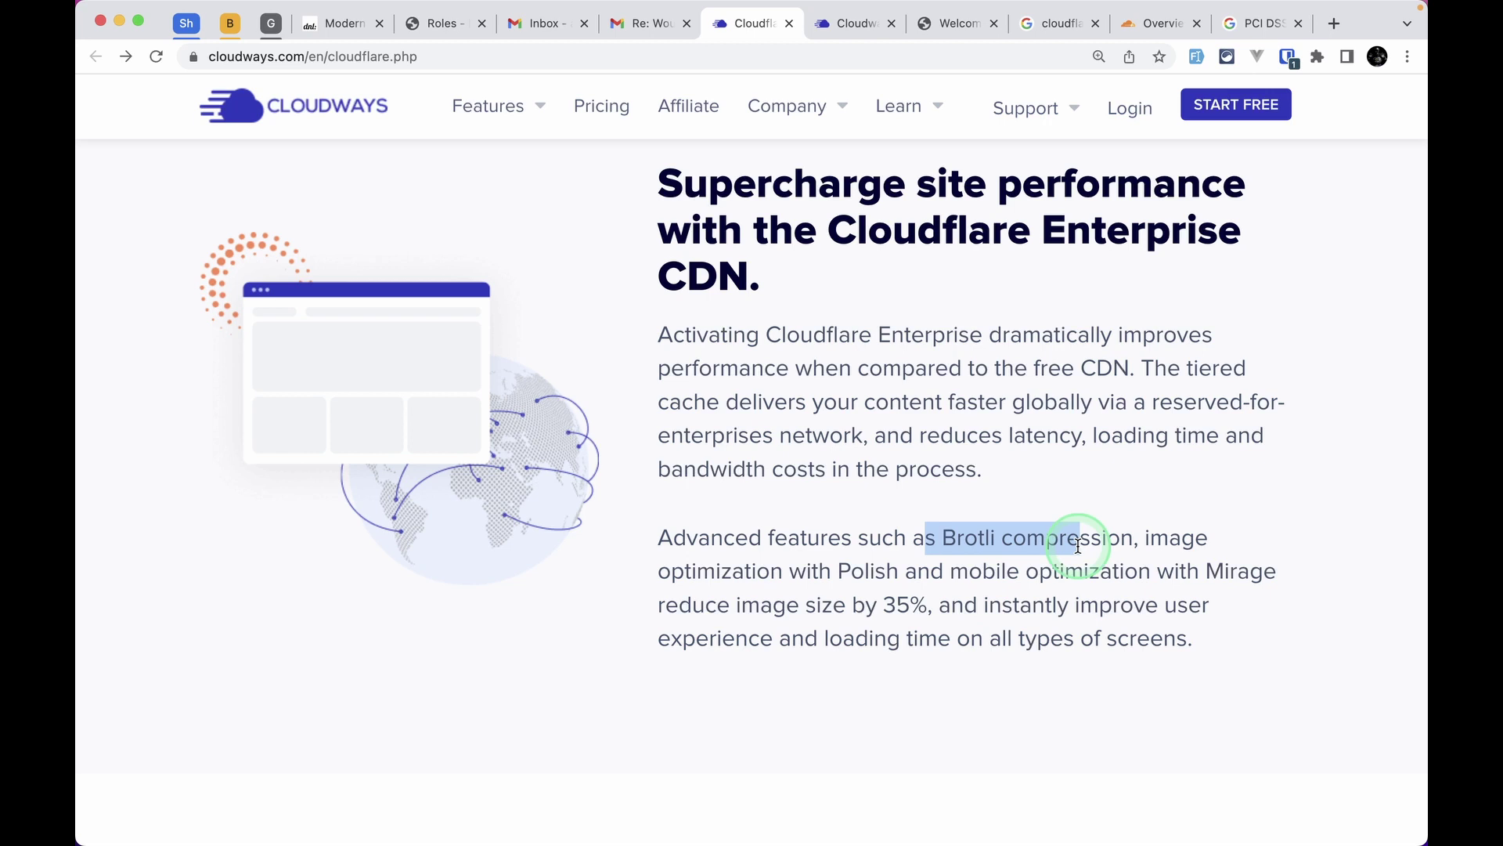
pyautogui.scroll(-7, 1078, 545)
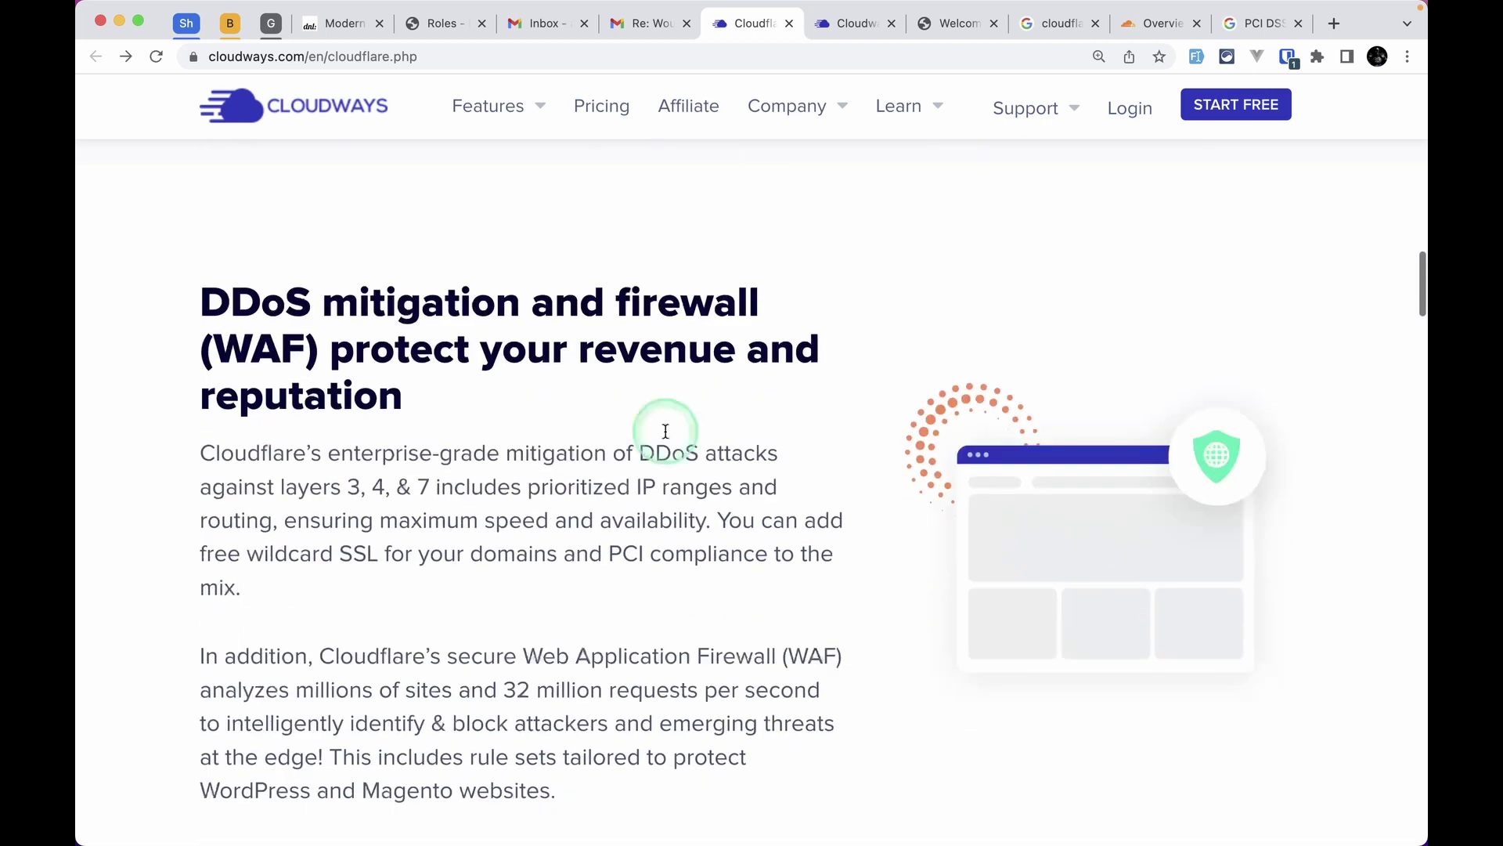
pyautogui.moveTo(219, 278); pyautogui.dragTo(369, 294)
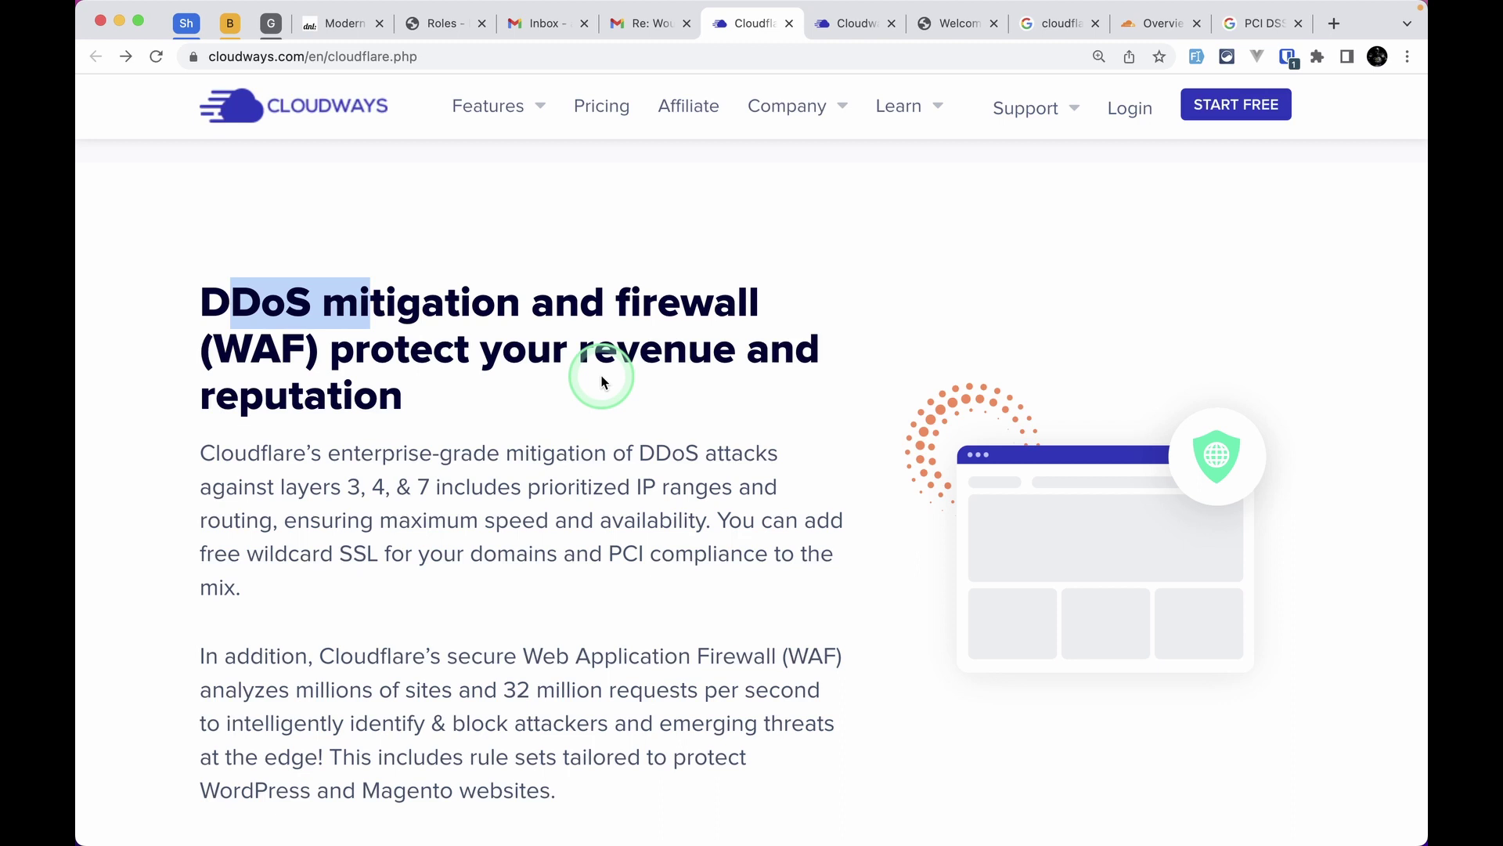
# - Highlight the per-domain benefits: Wildcard SSL support, HTTP/3 support and PCI DSS compliance
pyautogui.scroll(-20, 783, 548)
pyautogui.scroll(3, 783, 546)
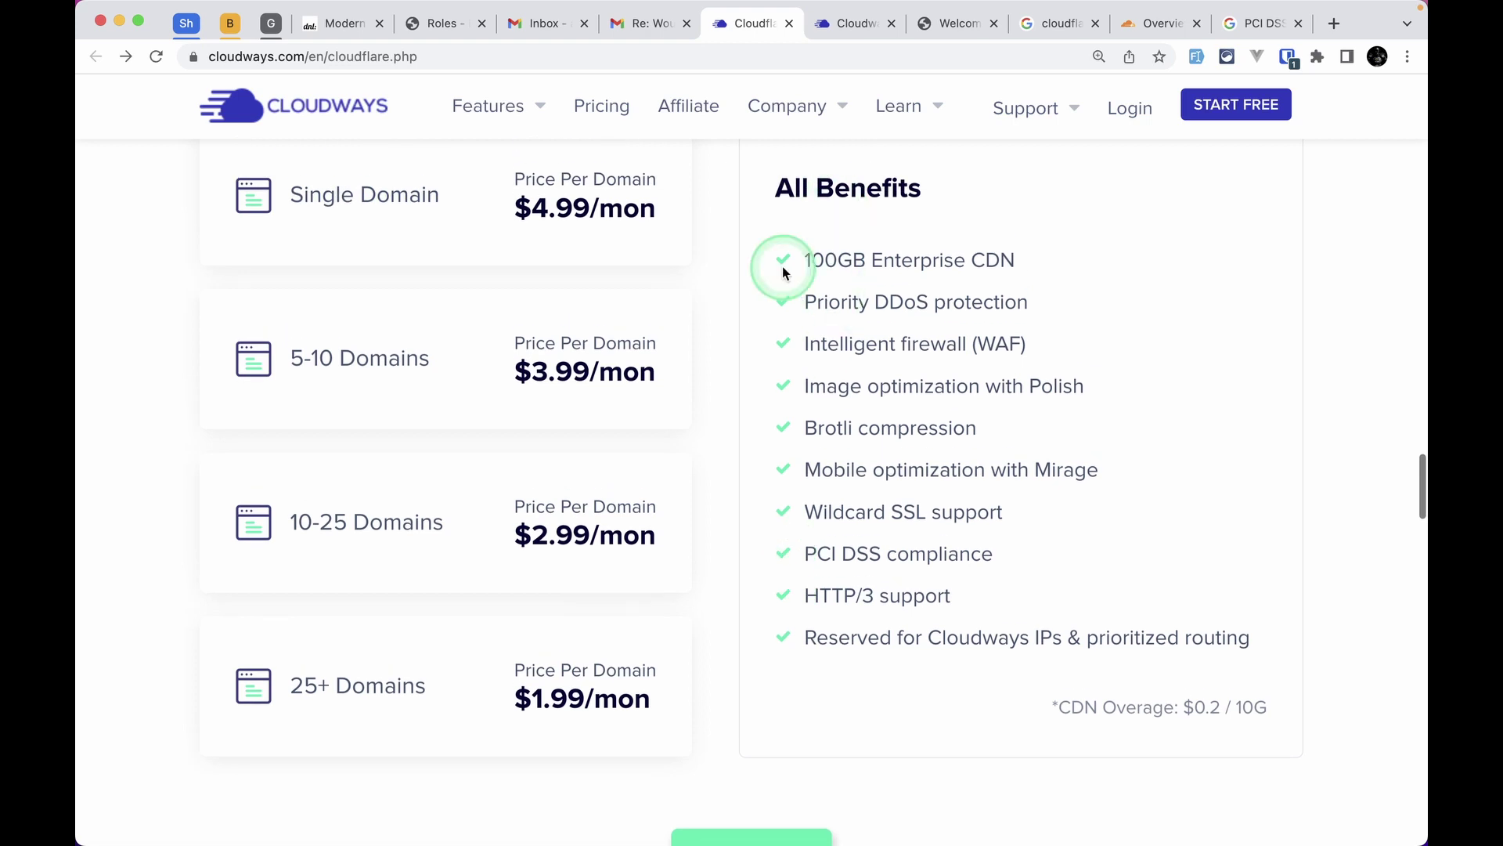
pyautogui.moveTo(790, 260); pyautogui.dragTo(997, 608)
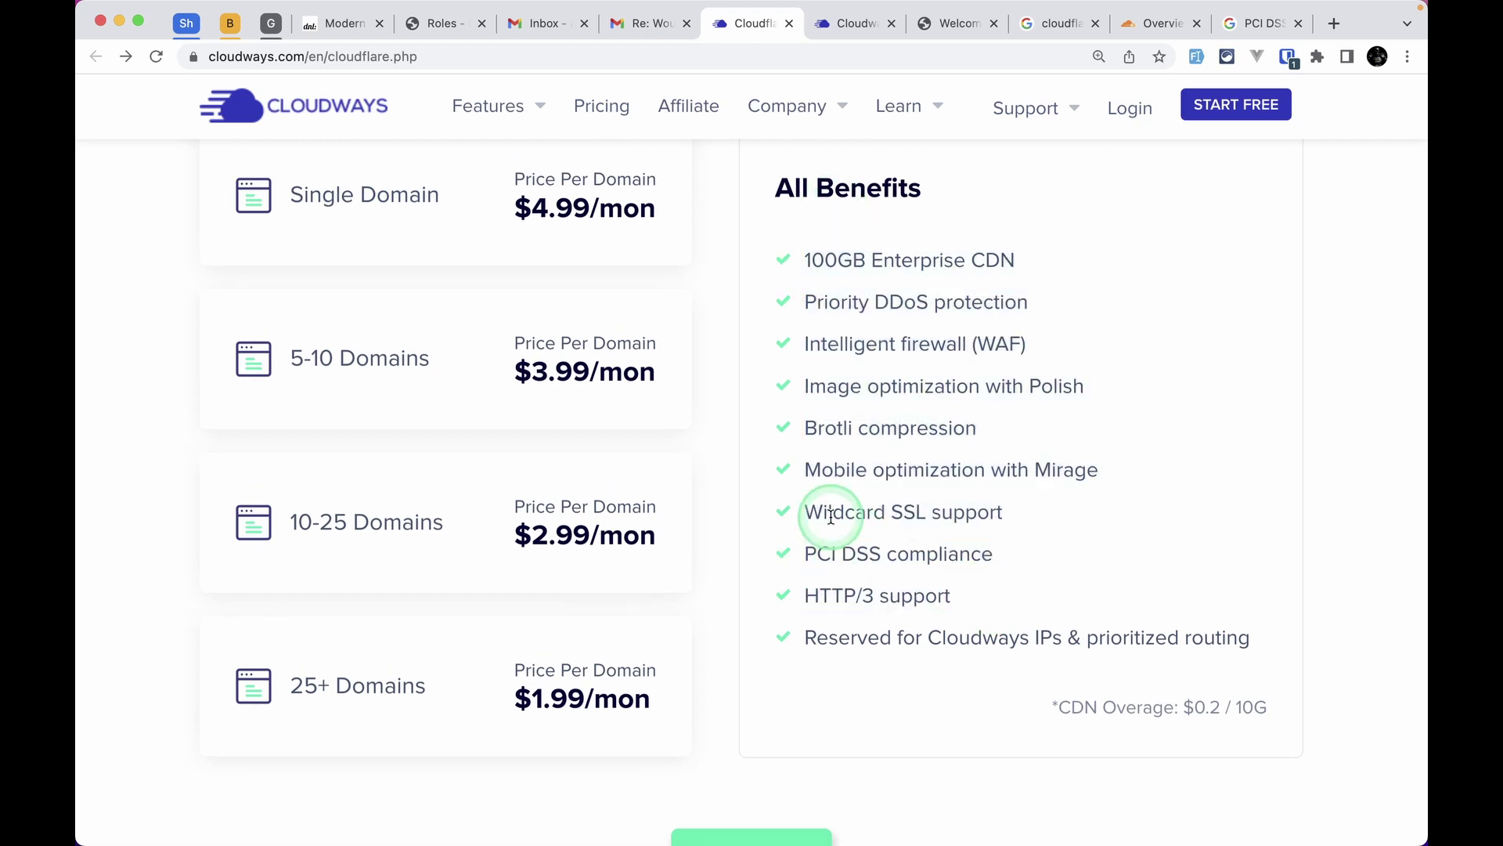
pyautogui.moveTo(828, 512); pyautogui.dragTo(1023, 515)
pyautogui.moveTo(803, 596); pyautogui.dragTo(987, 597)
pyautogui.moveTo(817, 554); pyautogui.dragTo(930, 555)
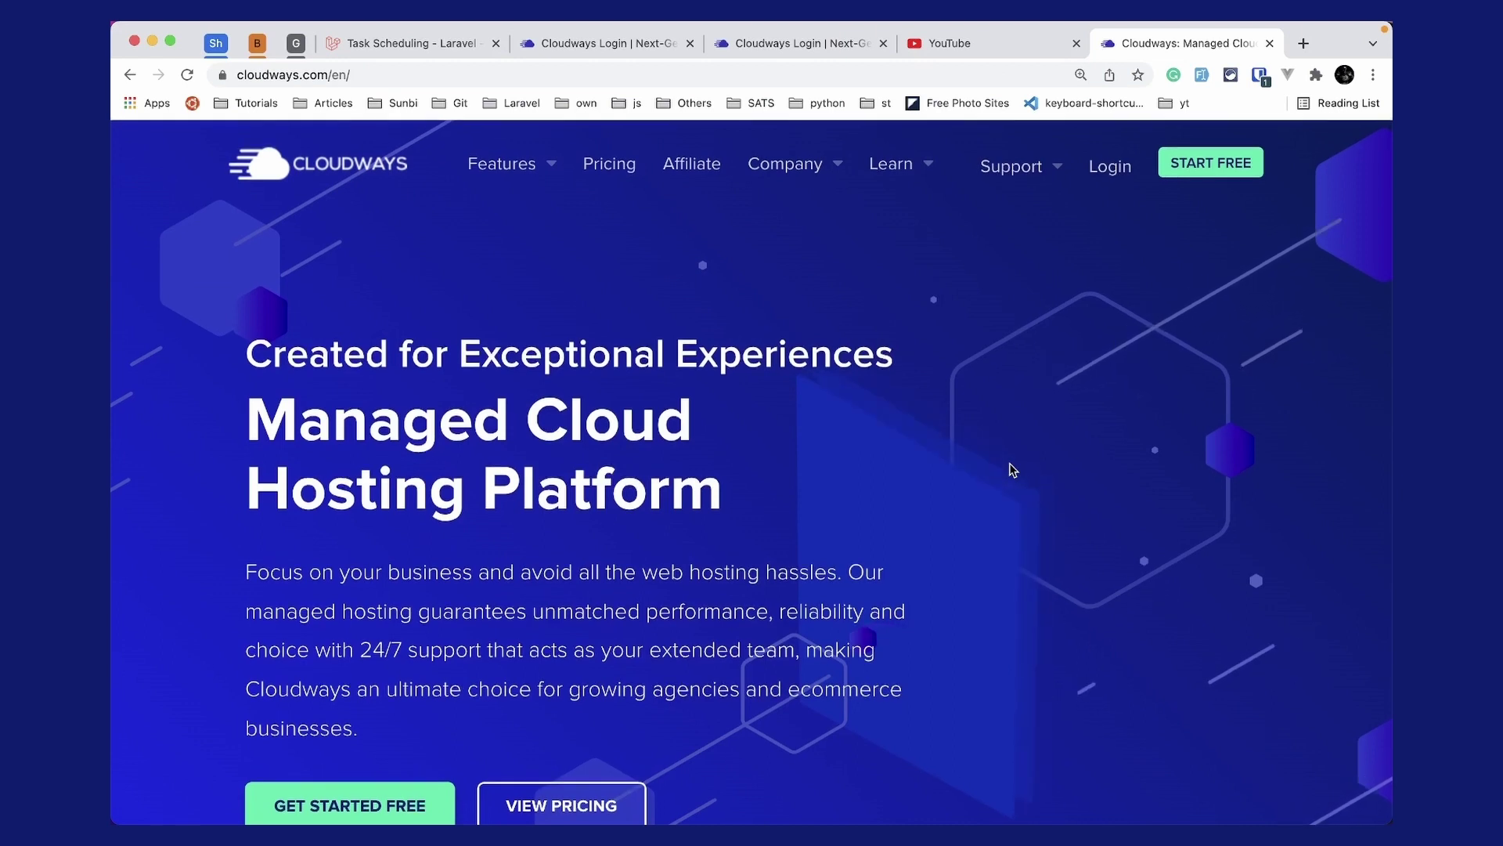
# - Scroll through the Cloudways homepage feature sections
pyautogui.scroll(-10, 1033, 562)
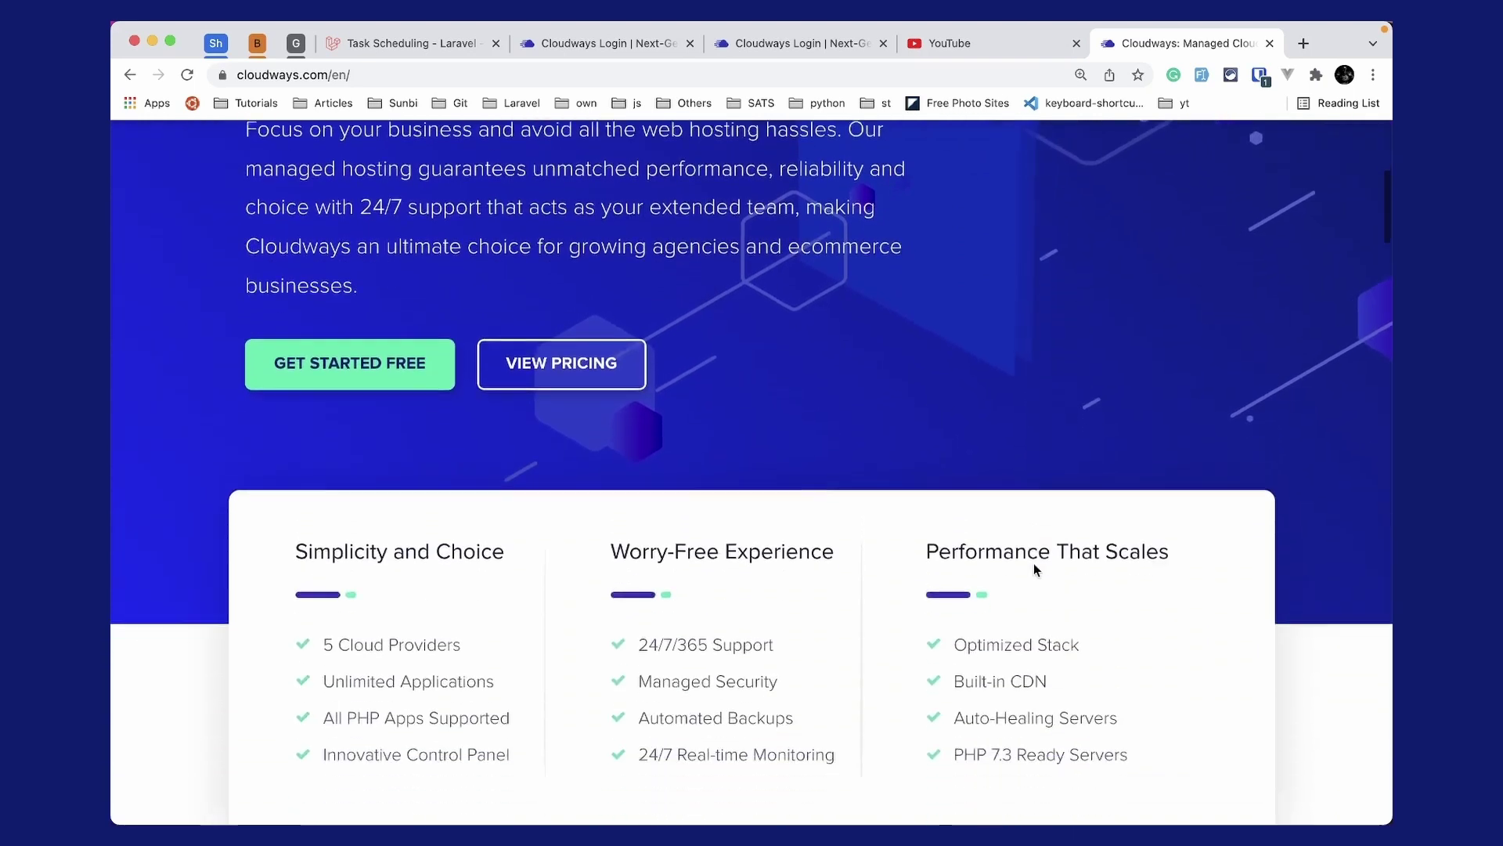
pyautogui.scroll(-3, 1033, 562)
pyautogui.scroll(-5, 1033, 562)
pyautogui.scroll(-4, 1034, 563)
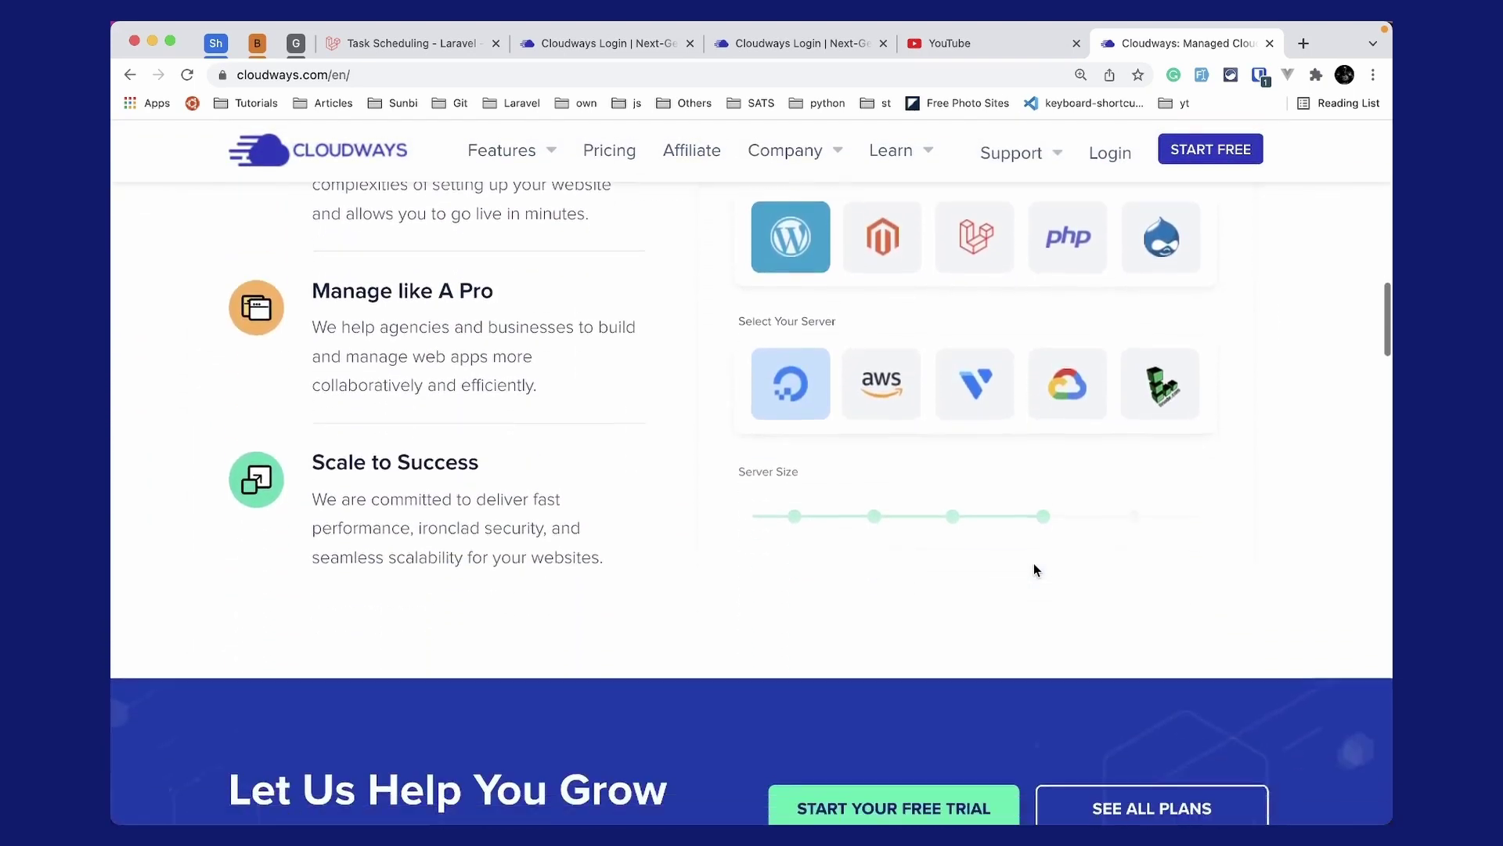
pyautogui.scroll(3, 1034, 562)
pyautogui.scroll(1, 1034, 562)
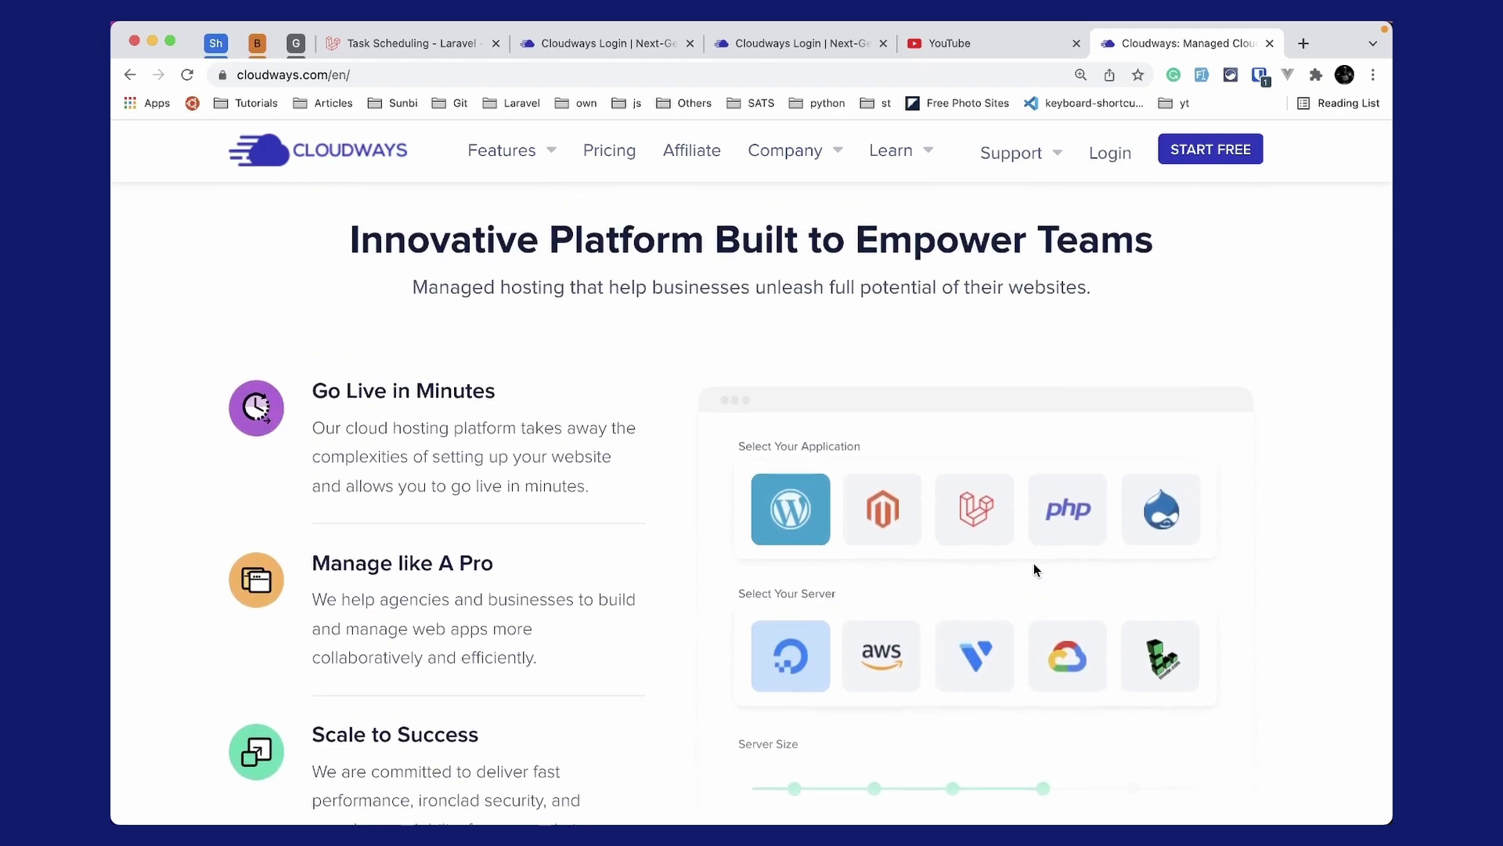
pyautogui.scroll(-1, 1034, 562)
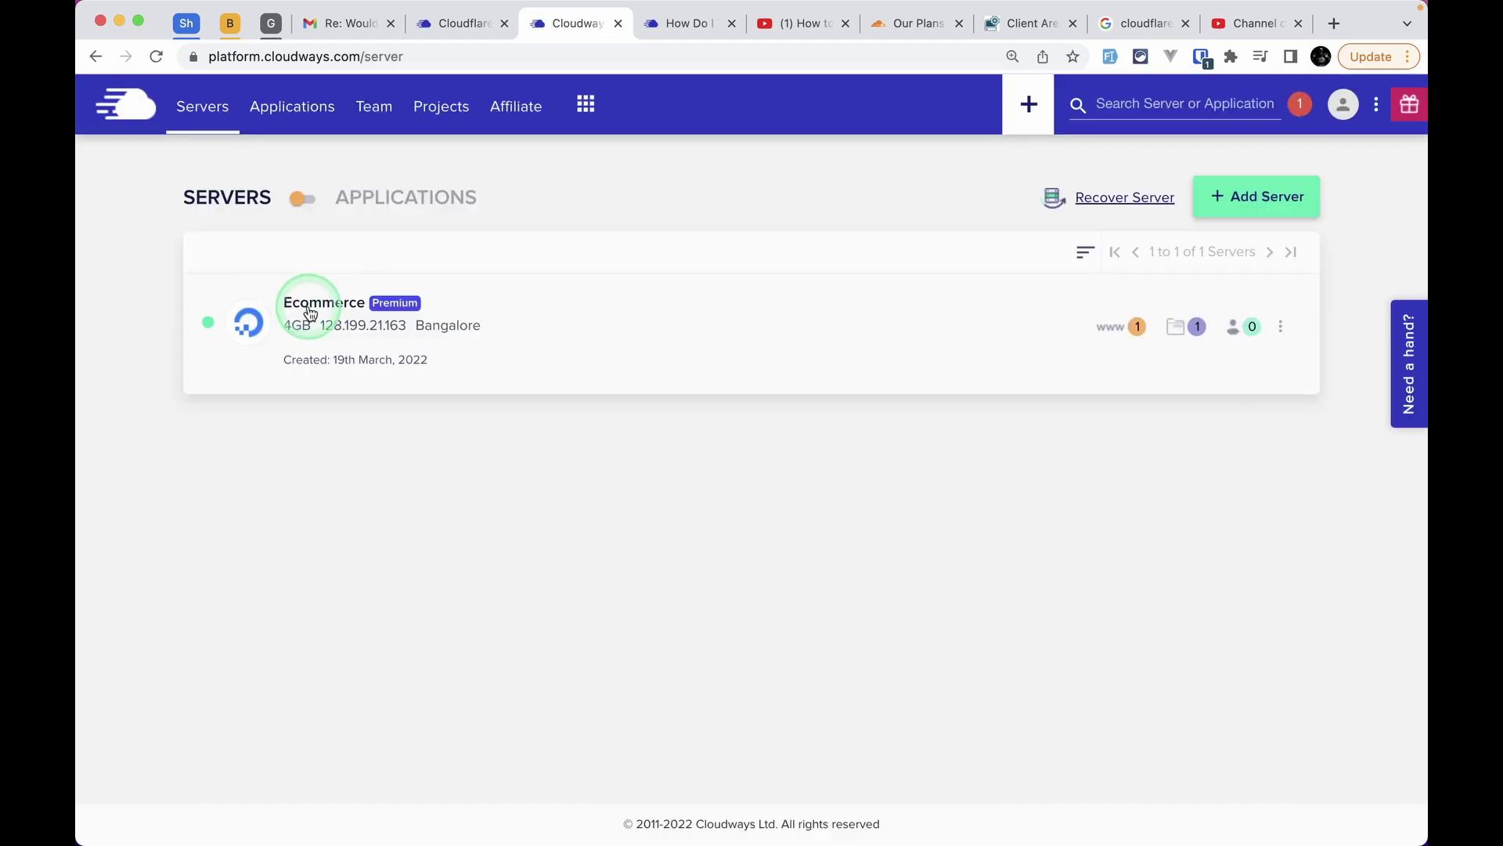
# - Open the Ecommerce server and choose the Ecommerce application from its applications list
pyautogui.click(310, 313)
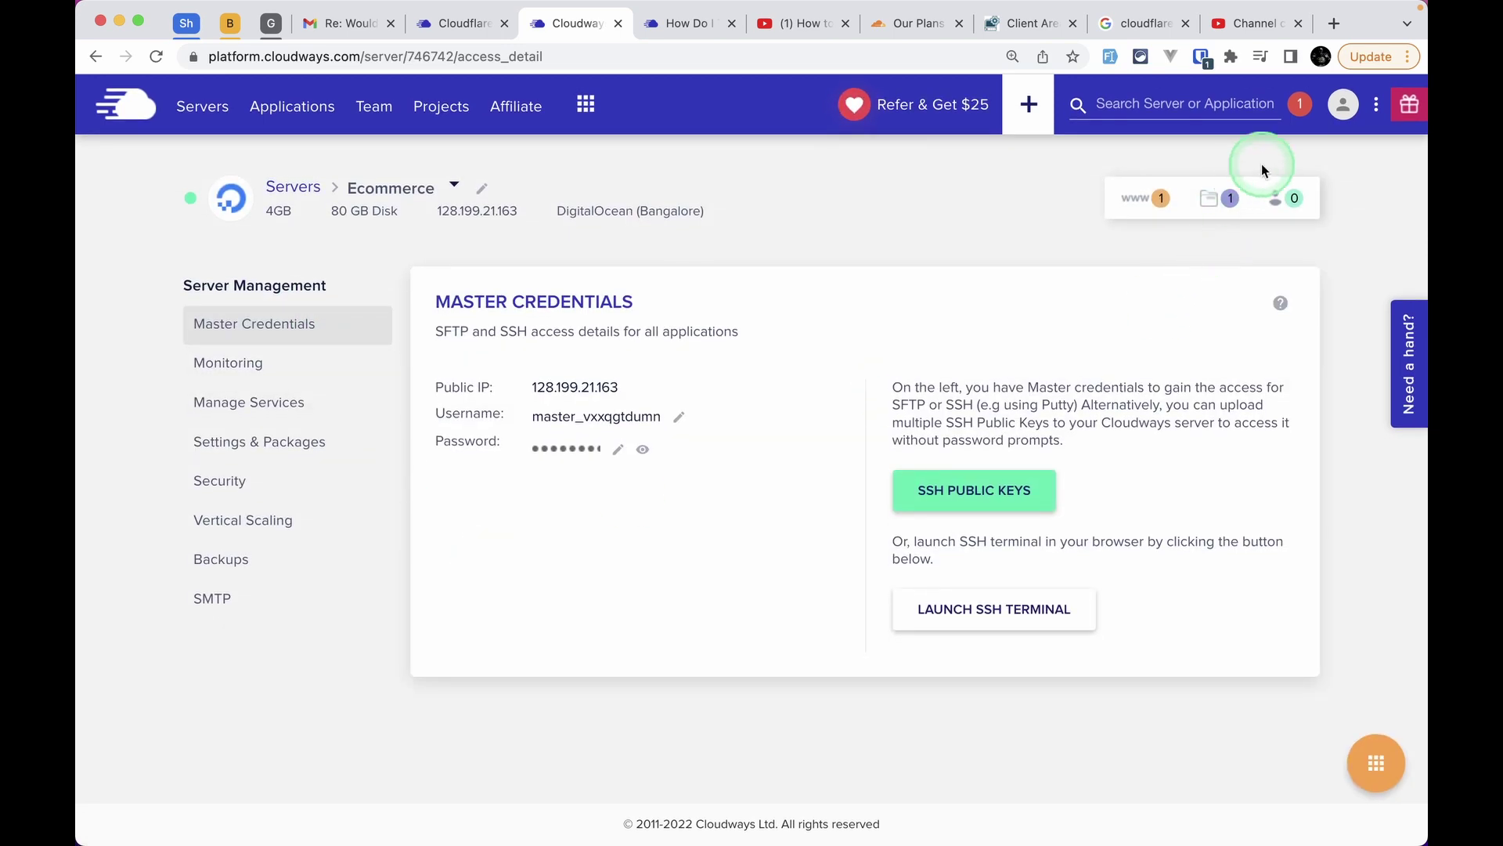
pyautogui.click(1140, 198)
pyautogui.click(931, 319)
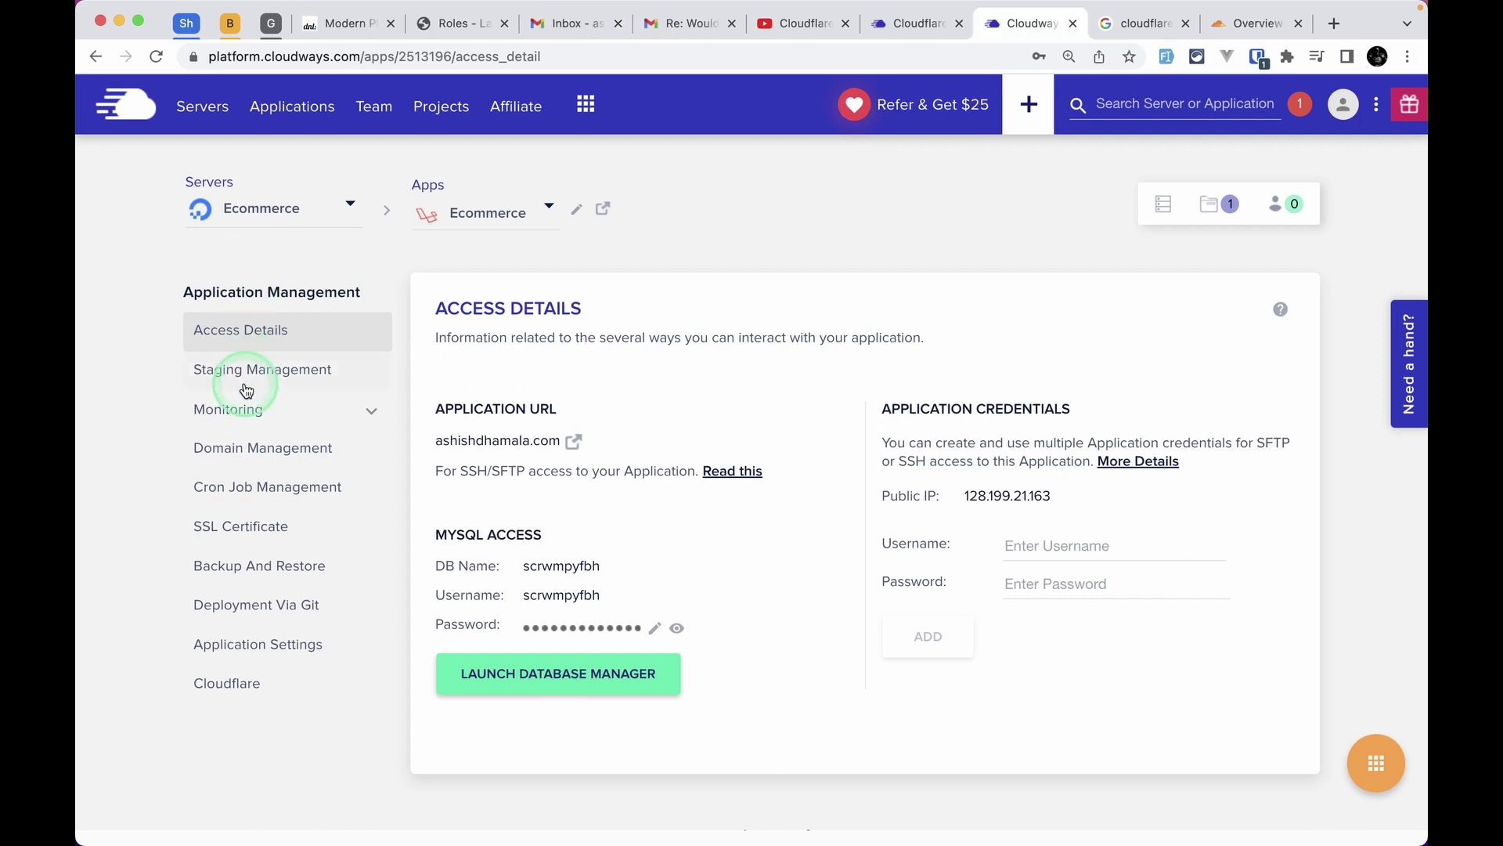
# - Clear and re-paste the application's primary domain in Domain Management, then save the change
pyautogui.click(259, 454)
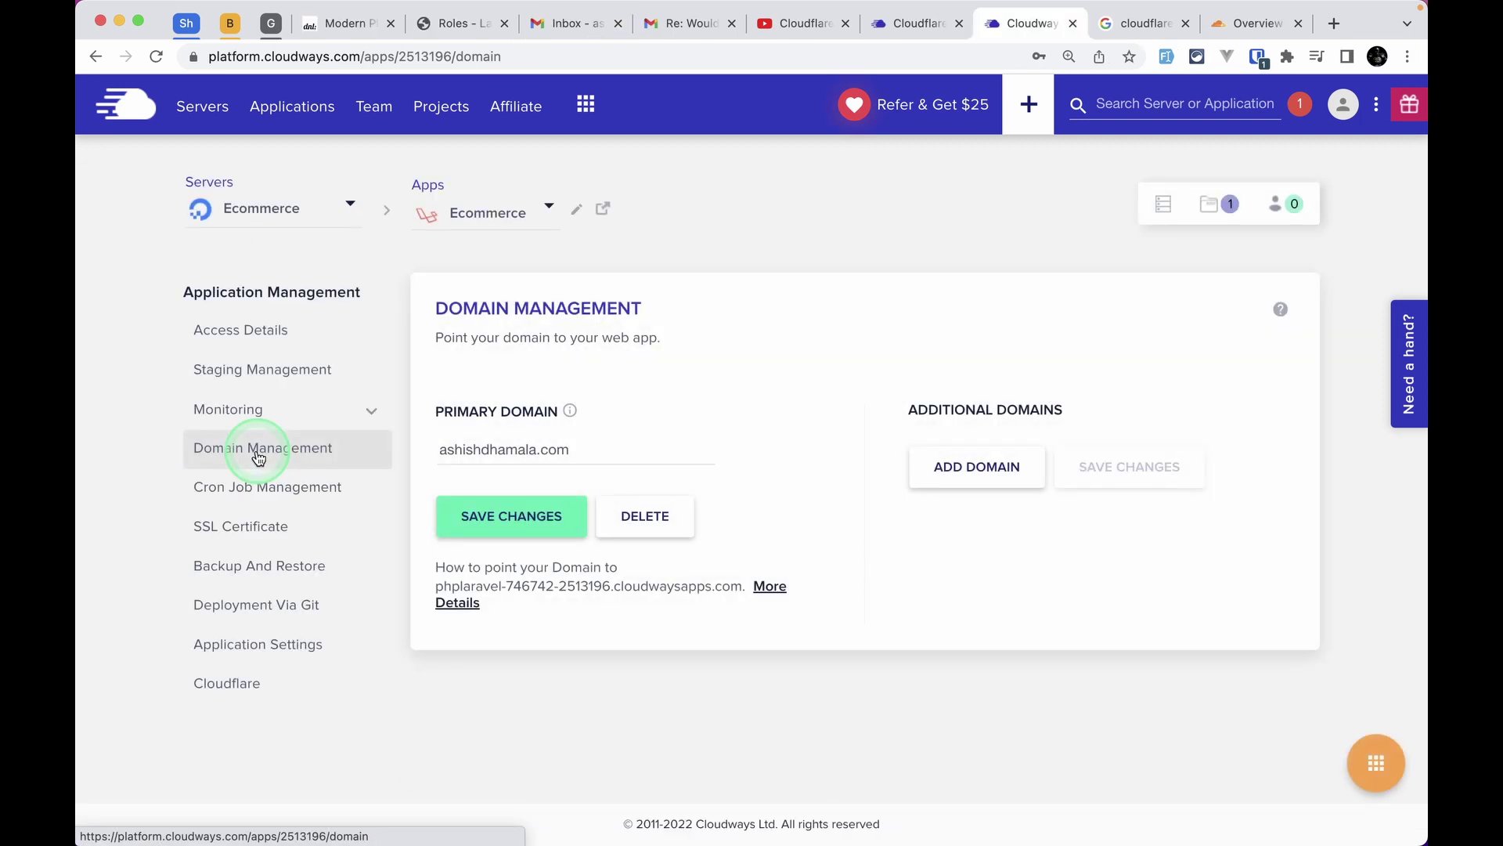
pyautogui.tripleClick(607, 450)
pyautogui.press('super+c')
pyautogui.press('BackSpace')
pyautogui.click(505, 447)
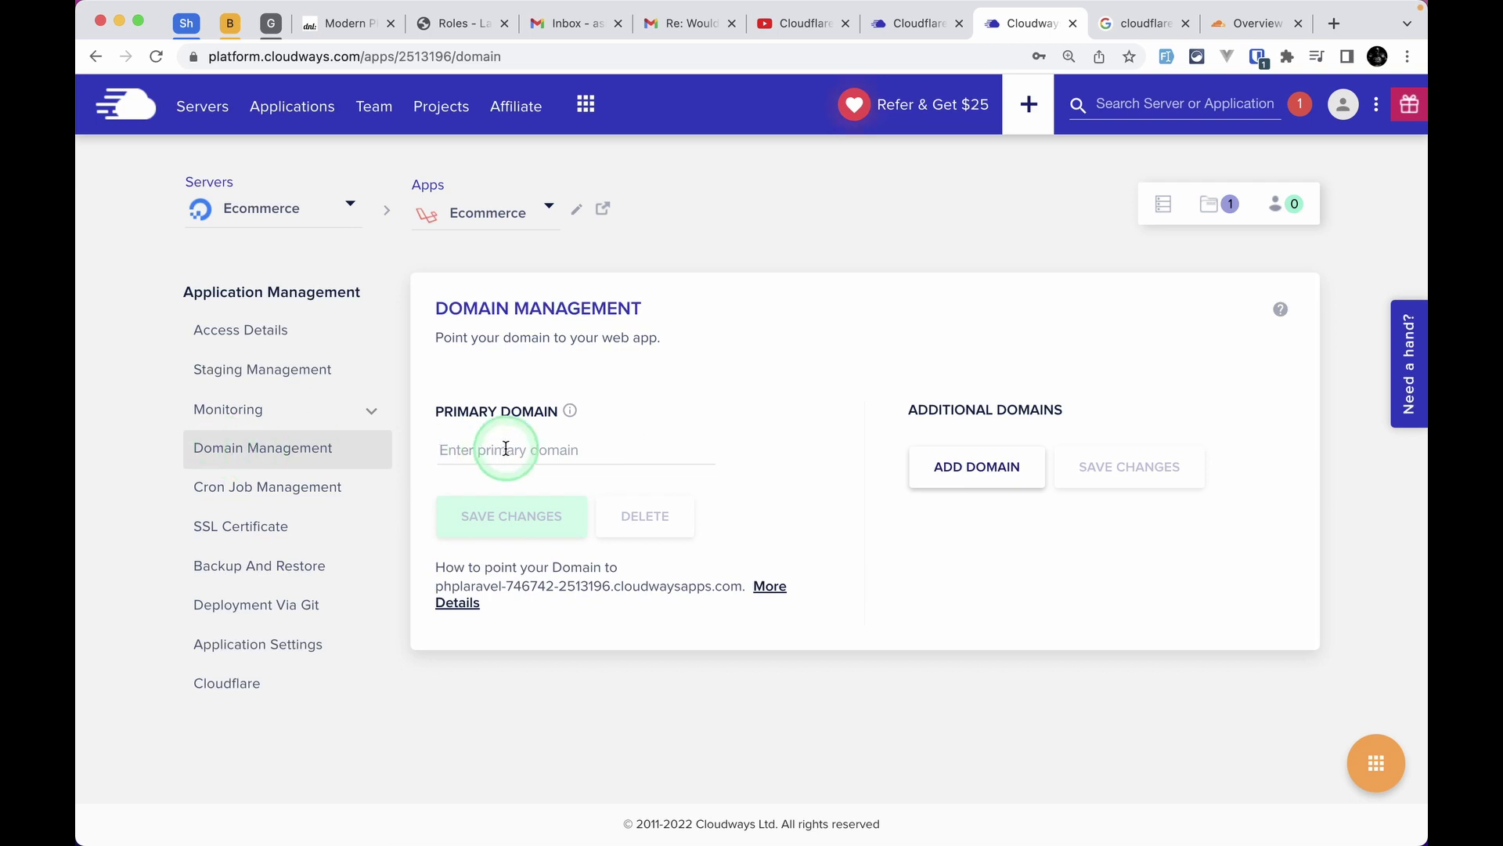
pyautogui.press('super+v')
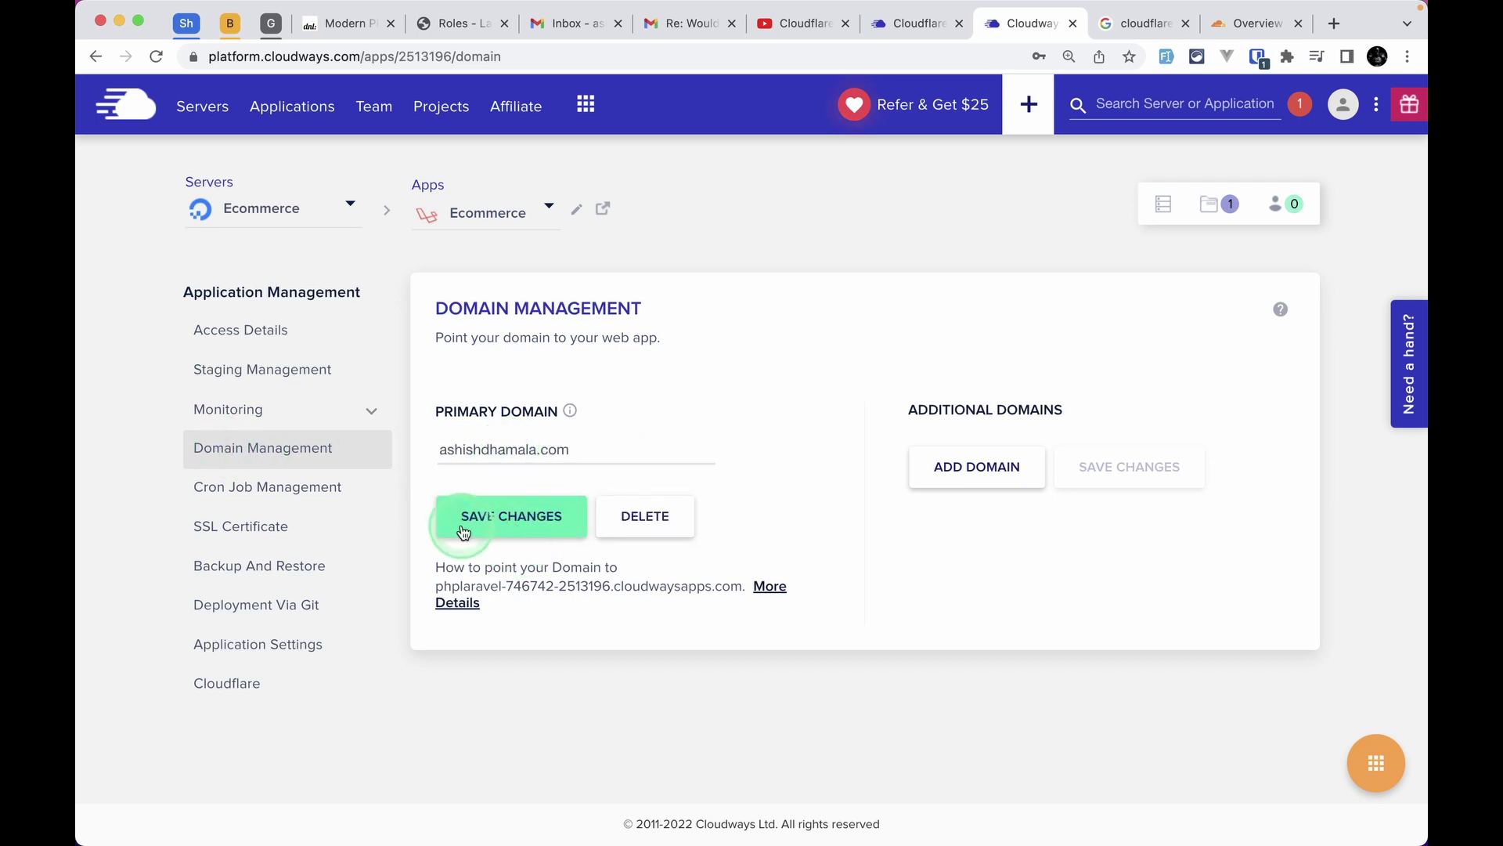
pyautogui.click(561, 495)
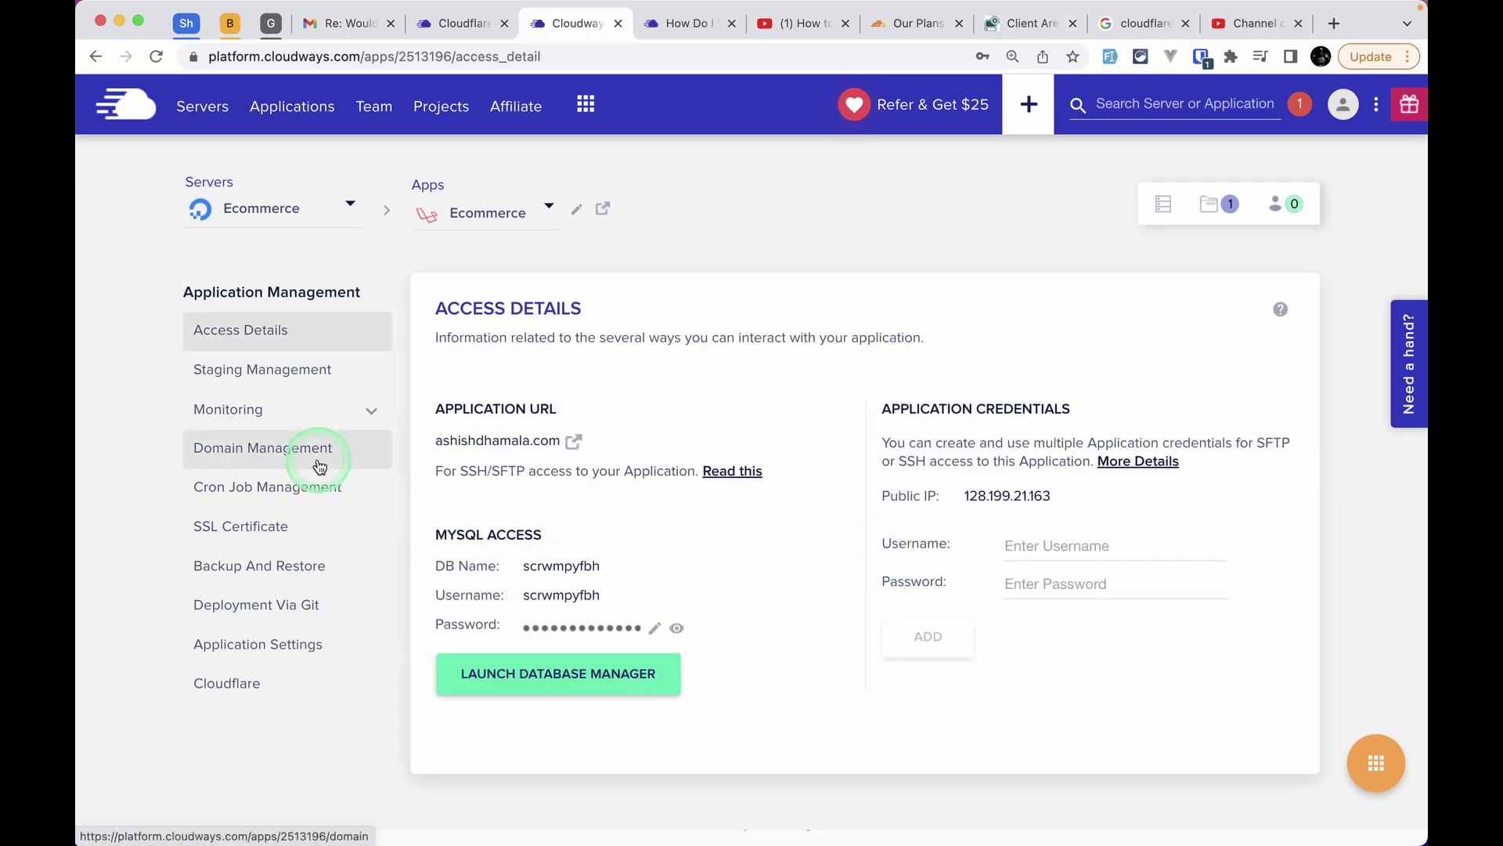
pyautogui.click(254, 684)
# - Enter the site's domain on the Cloudflare Enterprise page and enable Cloudflare Enterprise for it
pyautogui.click(255, 684)
pyautogui.scroll(-3, 537, 715)
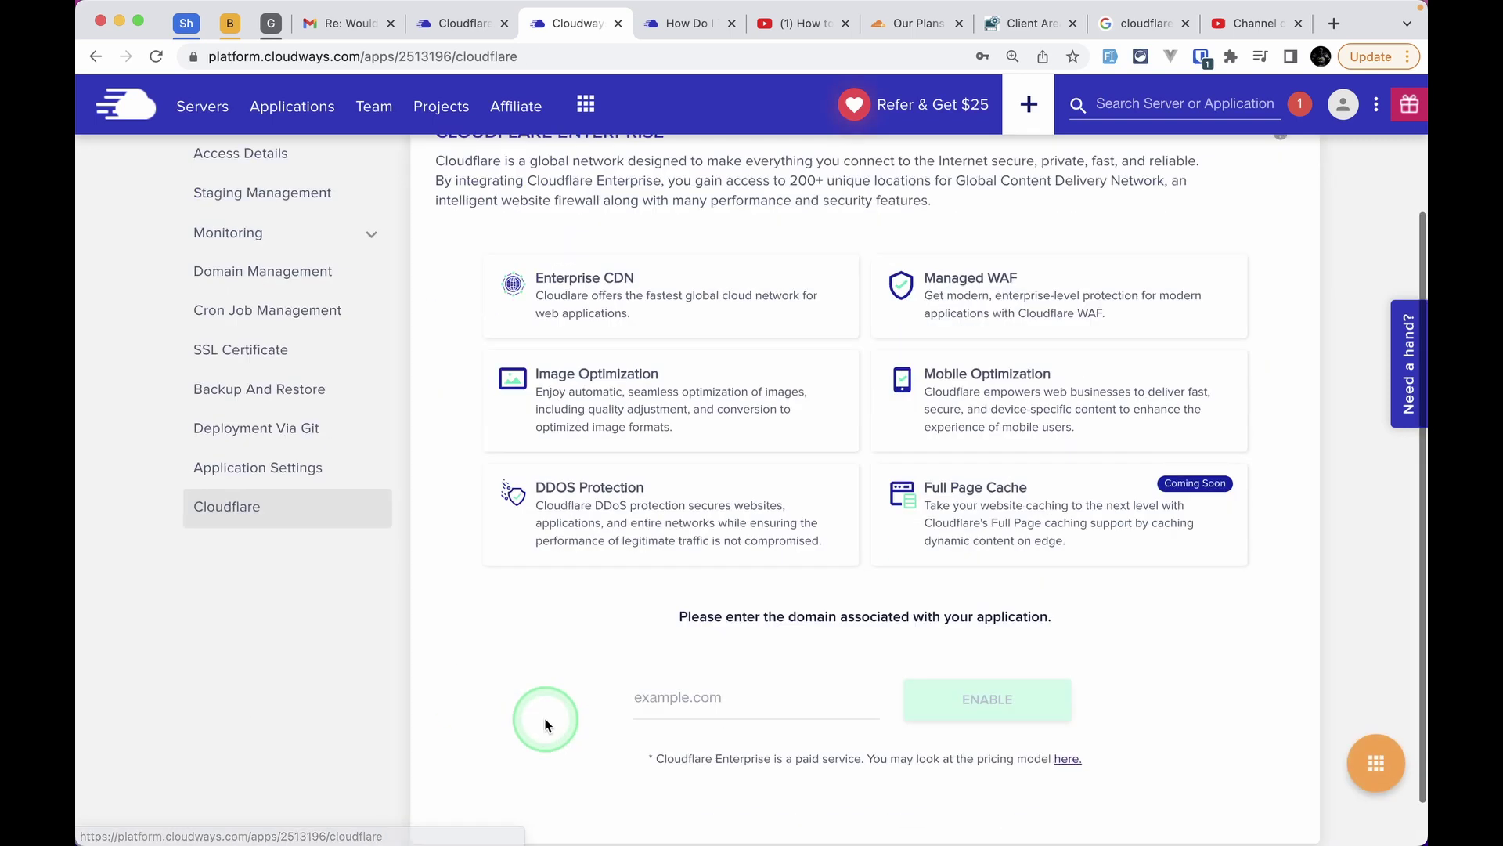
pyautogui.click(708, 644)
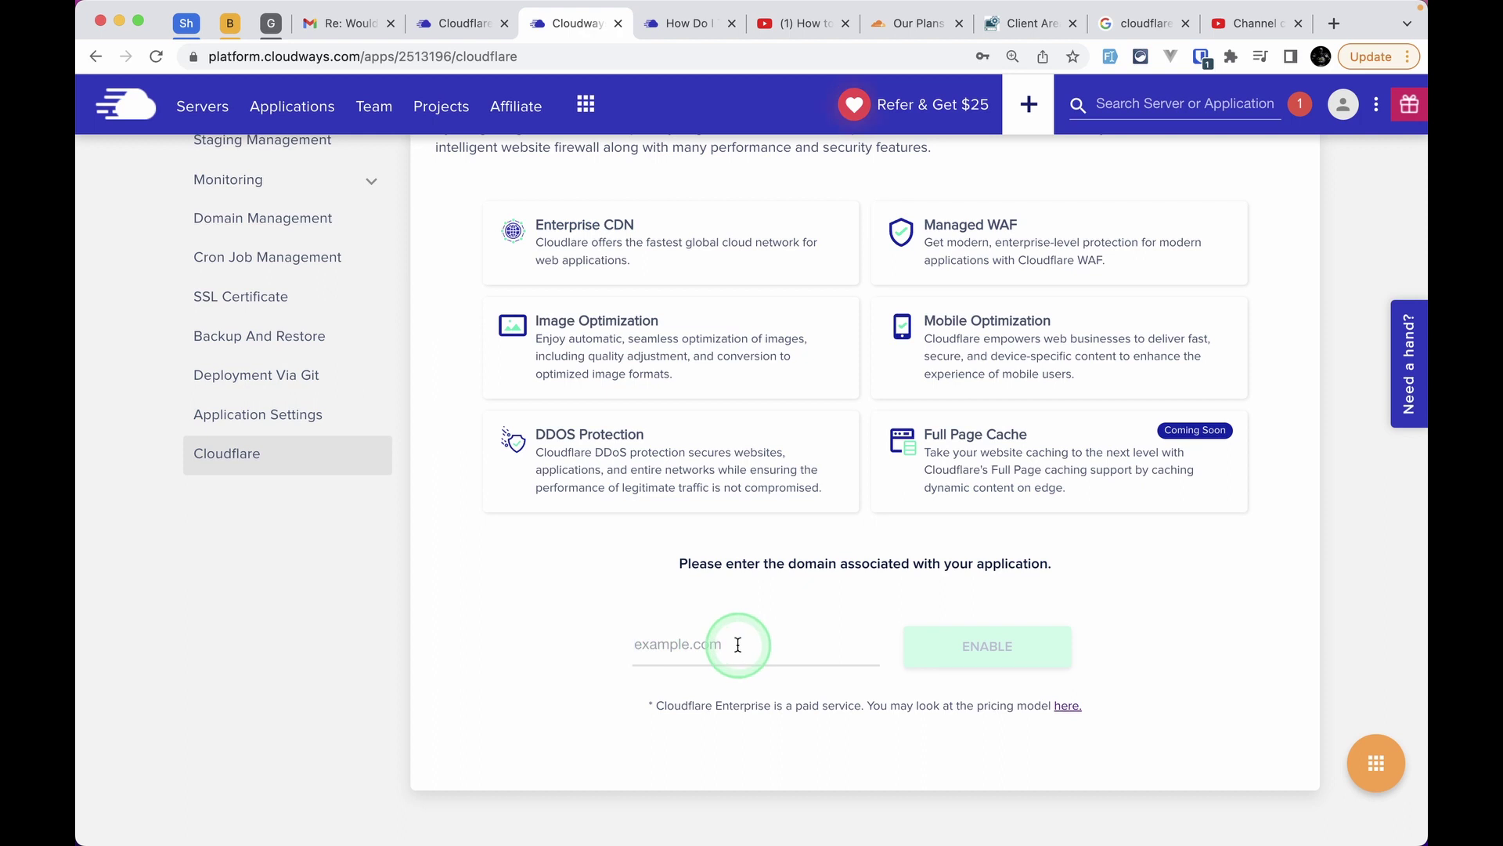
pyautogui.write('ashishdhamala.com')
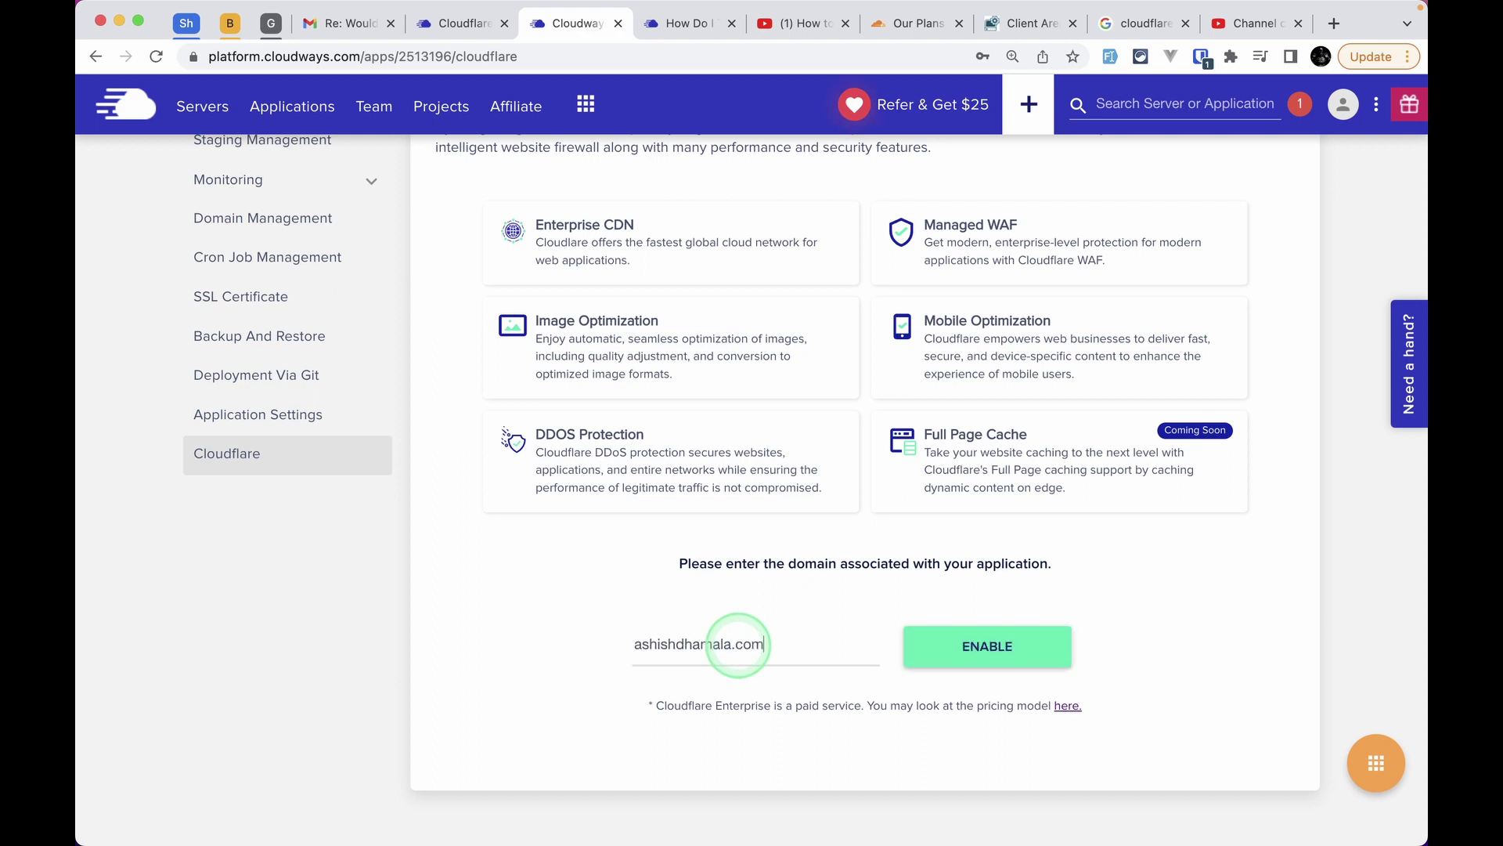
pyautogui.scroll(1, 362, 407)
pyautogui.scroll(-1, 362, 407)
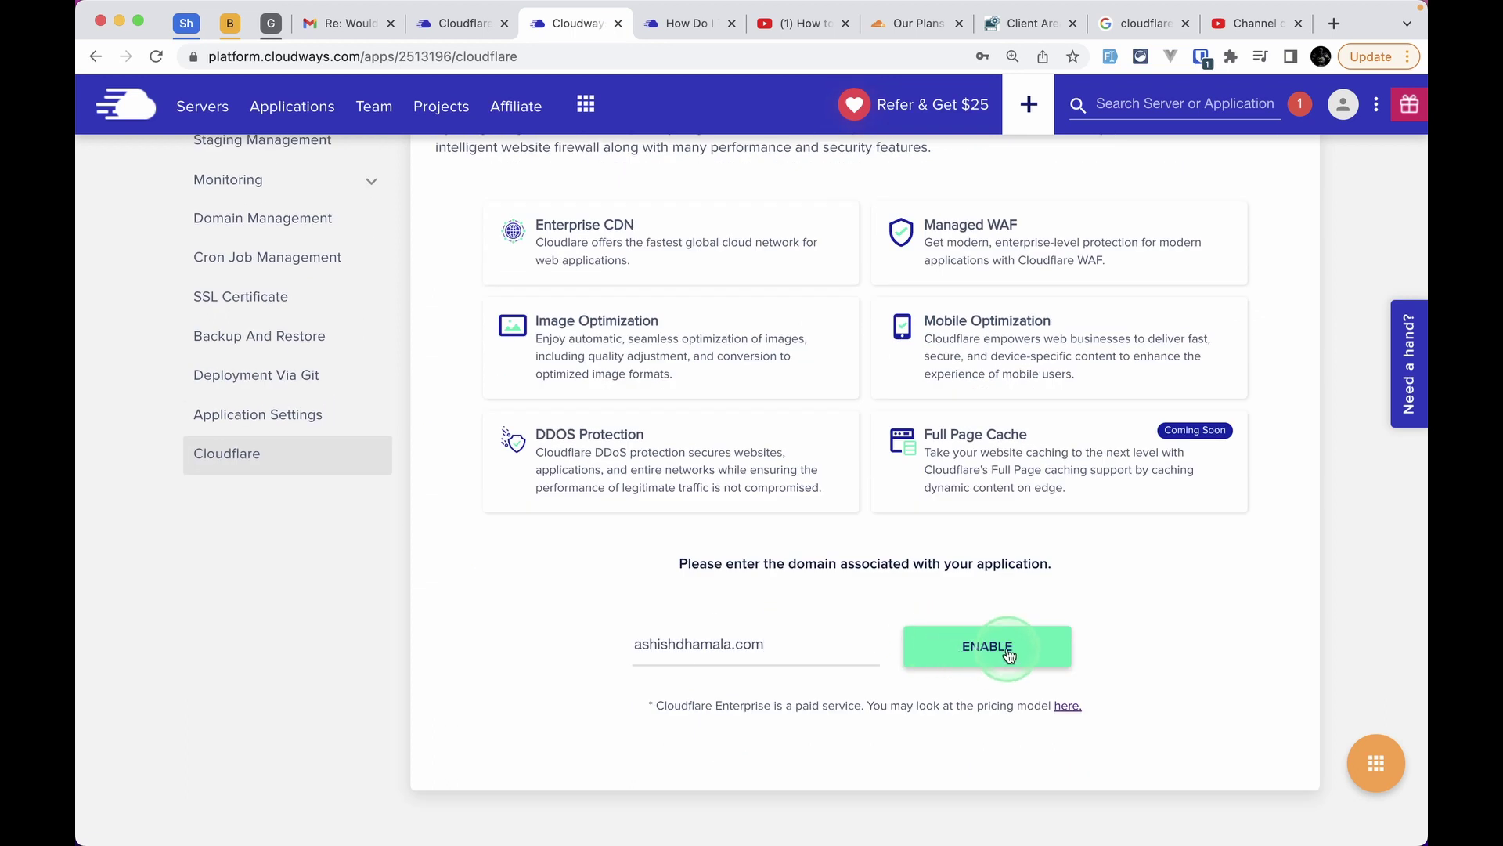
pyautogui.click(1008, 650)
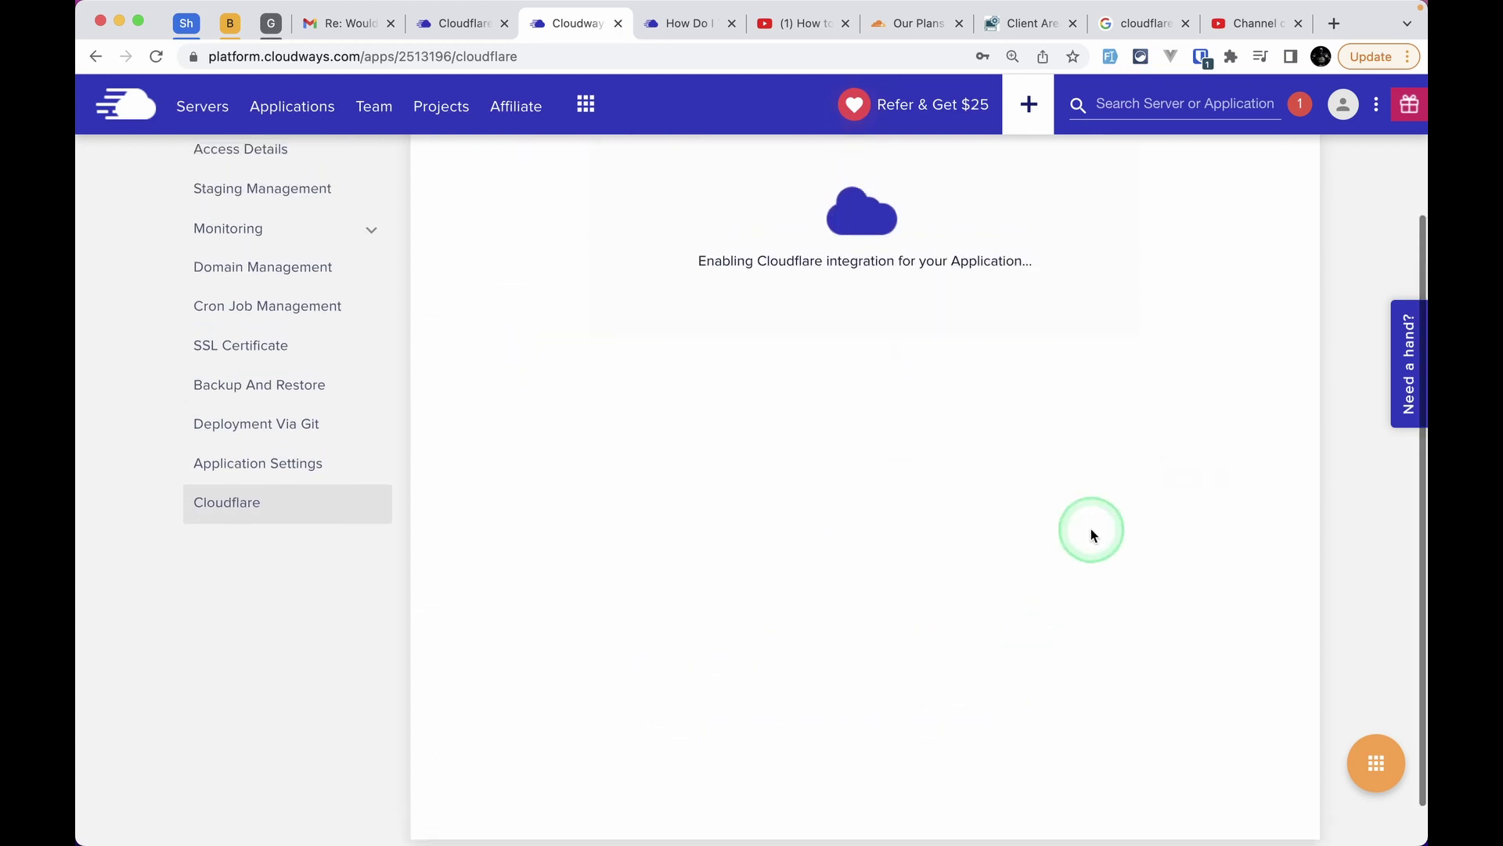
pyautogui.scroll(3, 1091, 530)
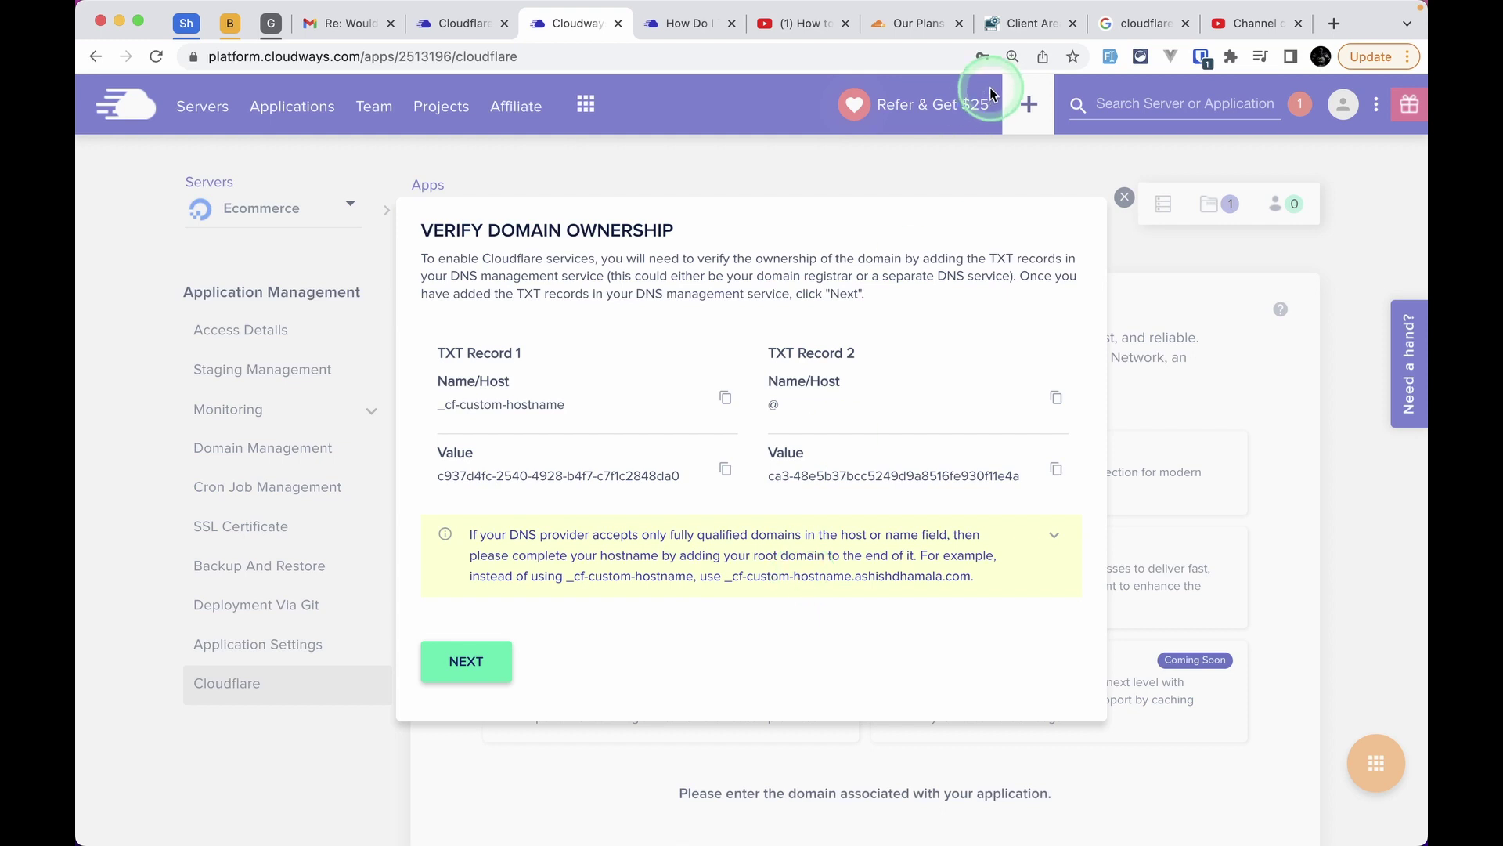
pyautogui.click(1034, 24)
pyautogui.scroll(1, 799, 583)
pyautogui.scroll(2, 846, 689)
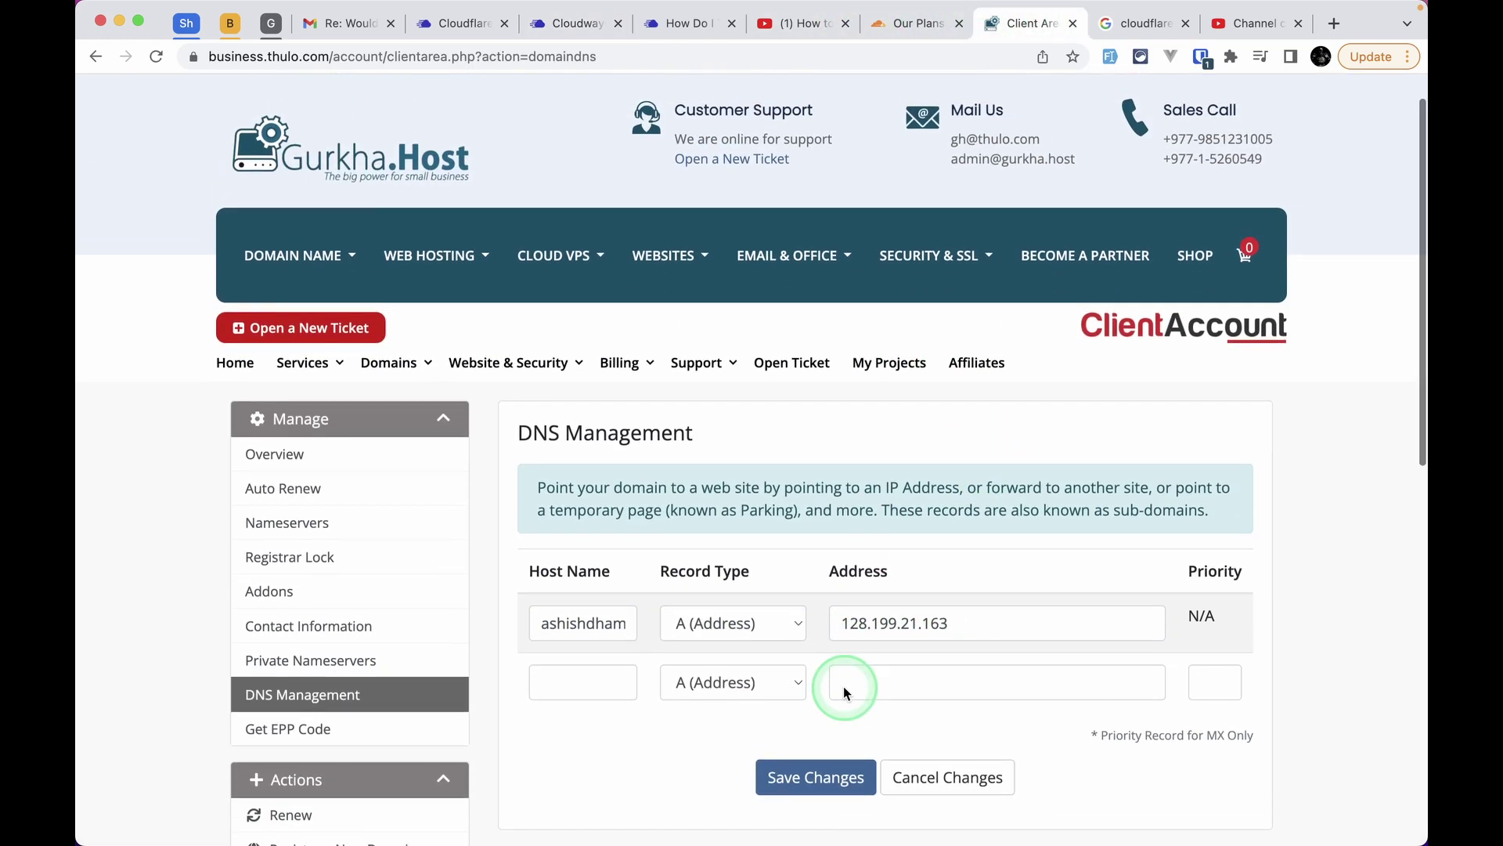
pyautogui.scroll(-3, 846, 689)
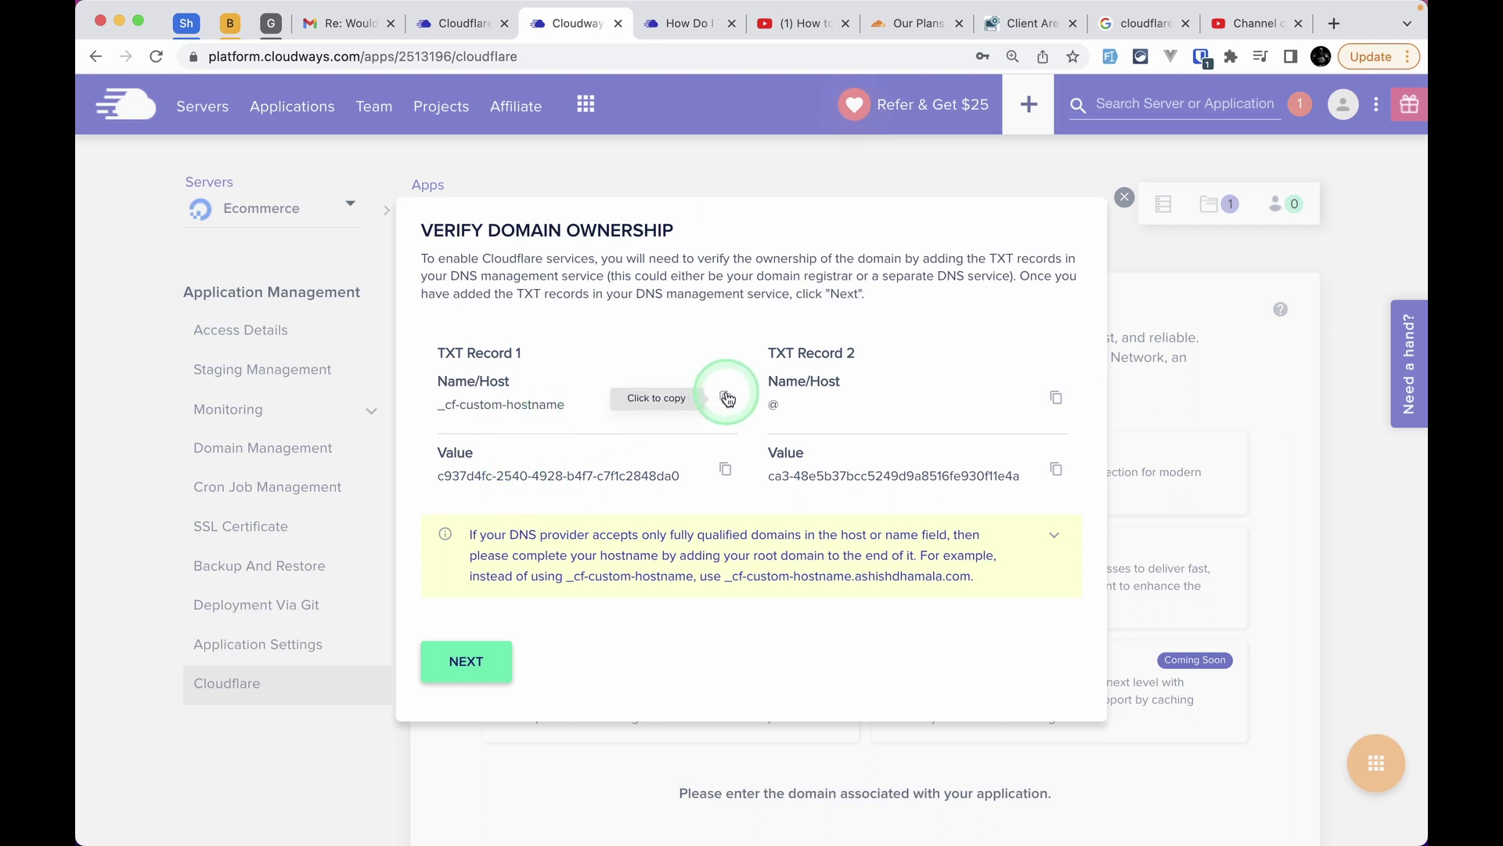
# - Add the first TXT record's host and value as a new SPF (txt) row in the registrar's DNS and save
pyautogui.click(726, 397)
pyautogui.click(1018, 32)
pyautogui.click(733, 447)
pyautogui.click(706, 575)
pyautogui.click(607, 451)
pyautogui.hotkey('ctrl', 'v')
pyautogui.click(923, 447)
pyautogui.click(581, 27)
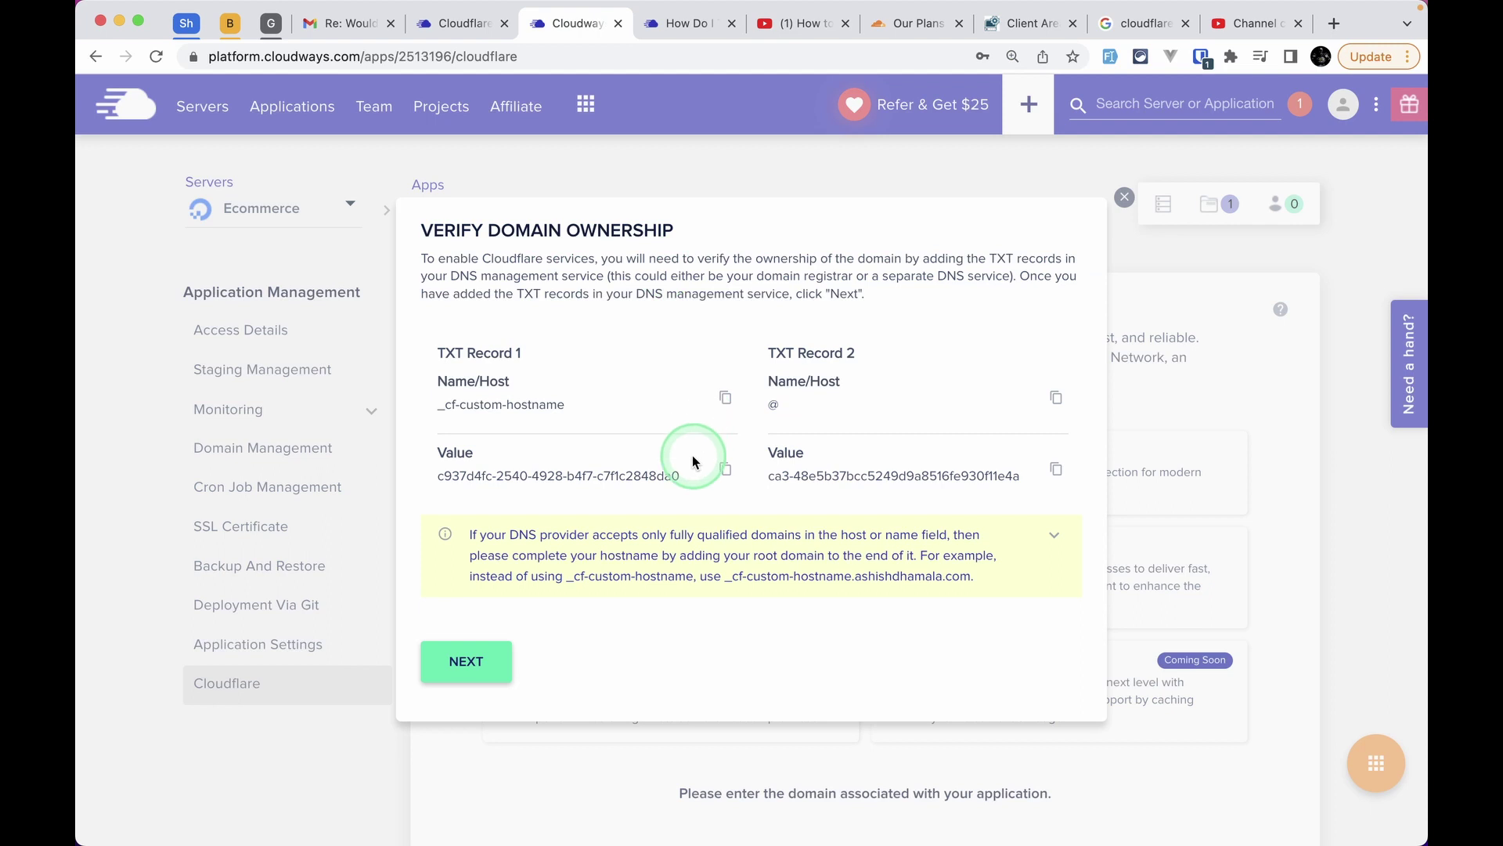
pyautogui.click(726, 470)
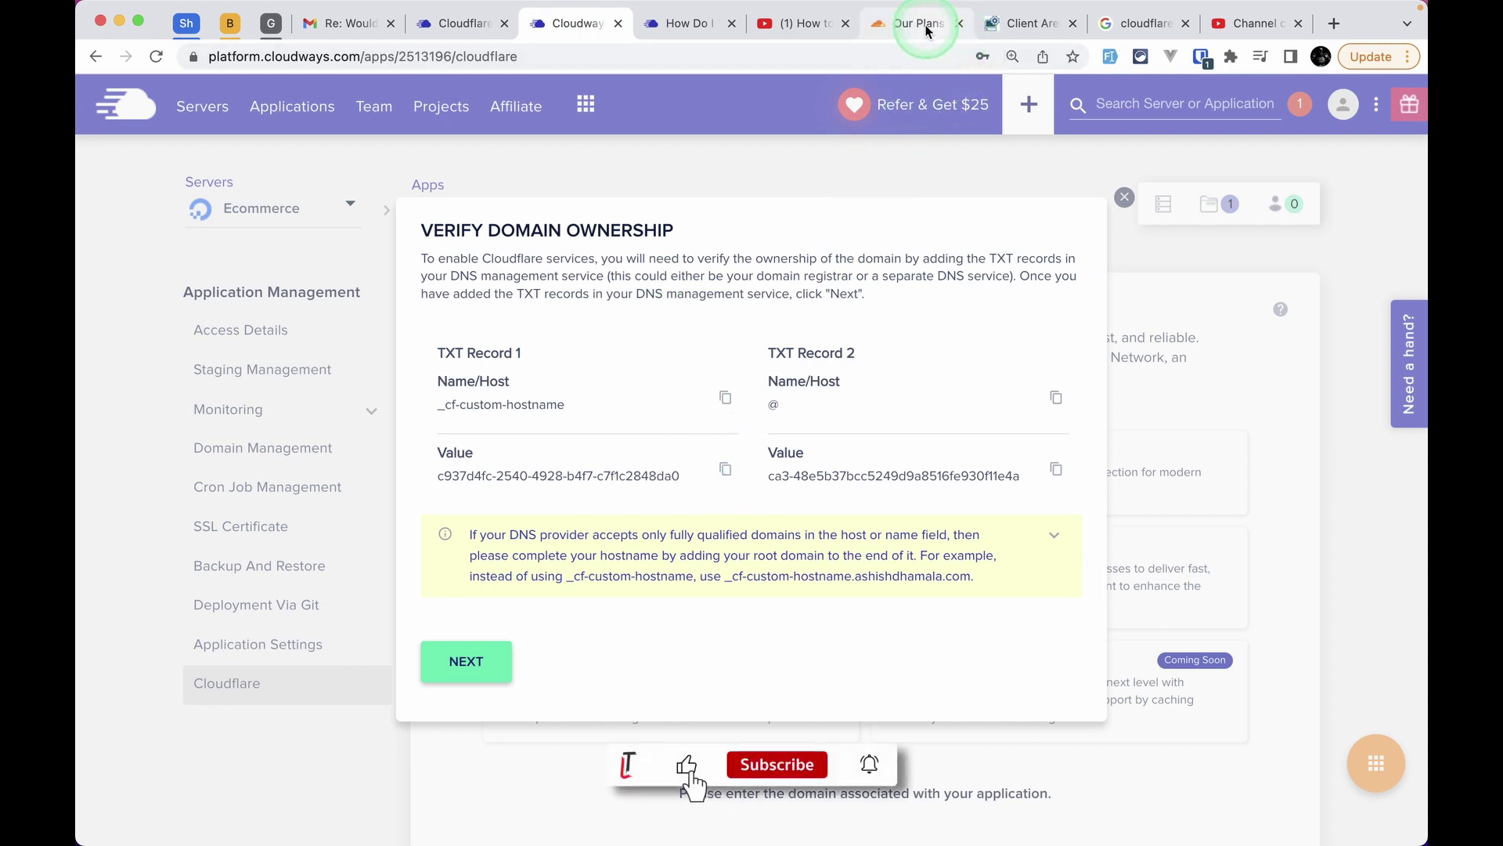
pyautogui.moveTo(1017, 23); pyautogui.dragTo(678, 35)
pyautogui.click(939, 447)
pyautogui.press('super+v')
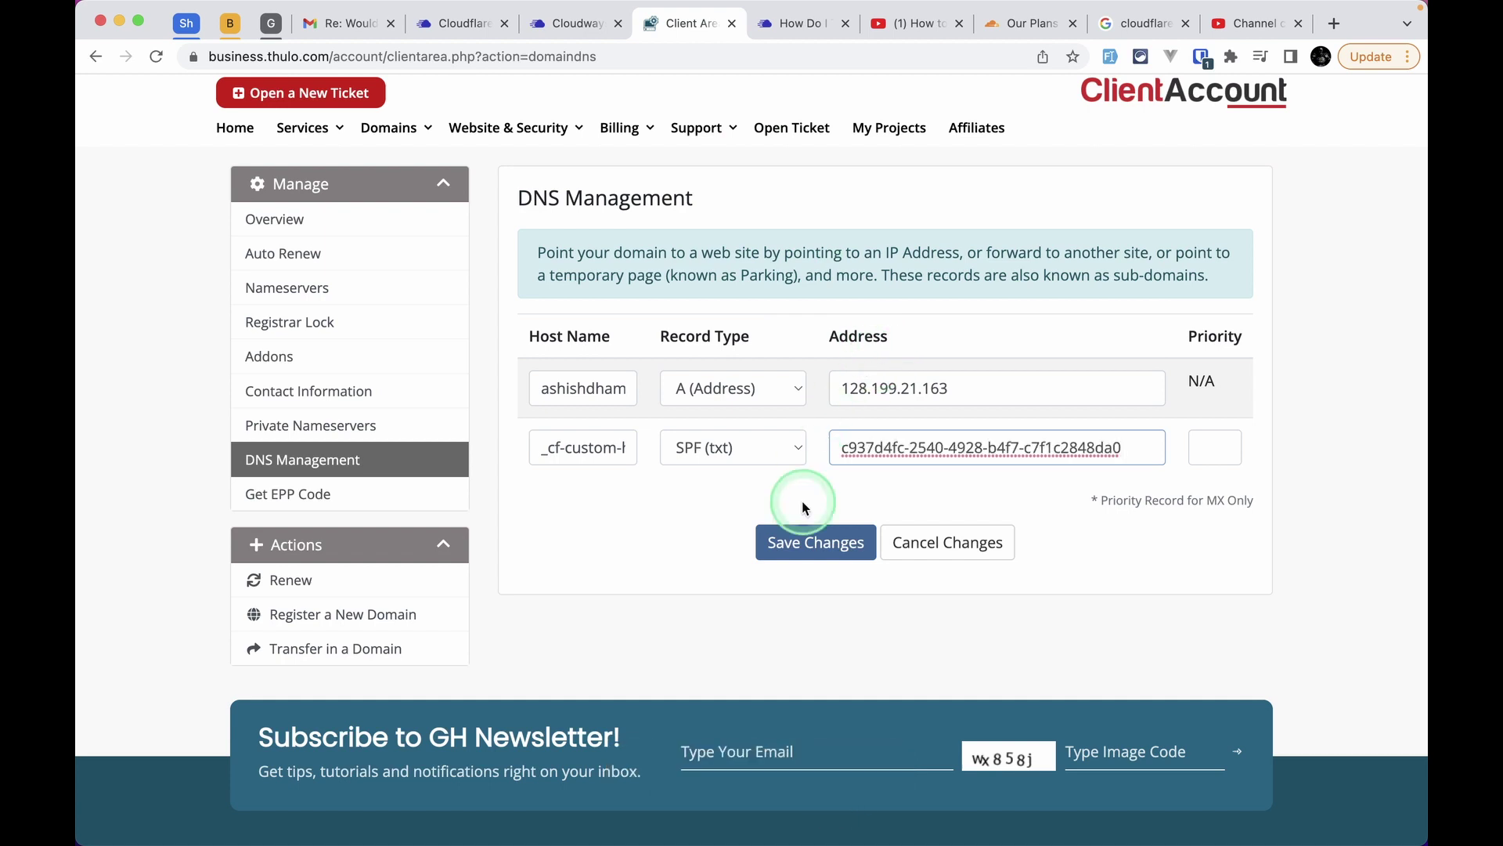
pyautogui.click(806, 540)
# - Paste the second verification value into a new text record row in the registrar's DNS
pyautogui.click(578, 24)
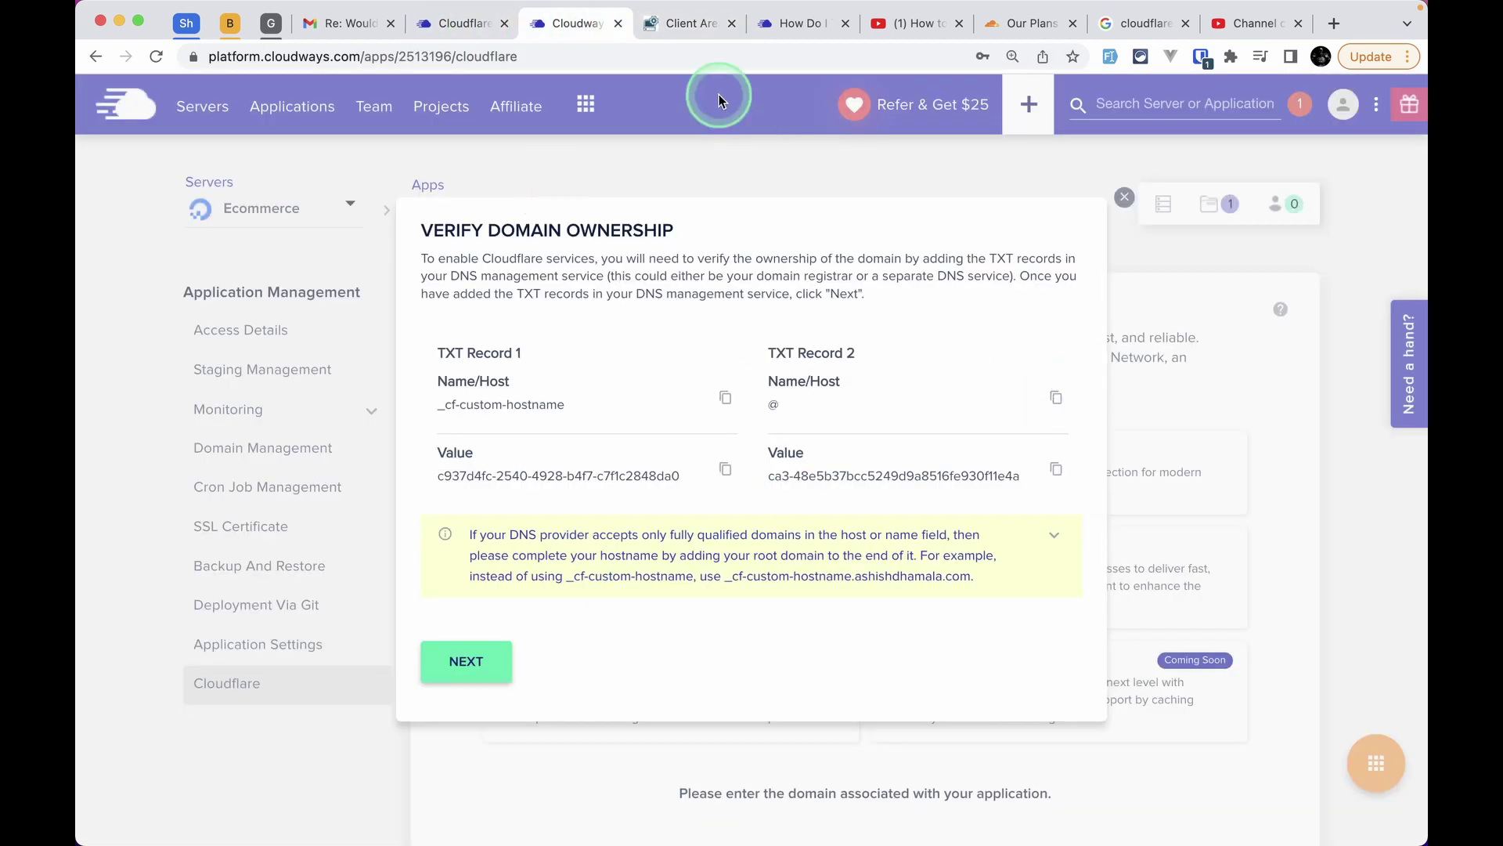
pyautogui.click(686, 25)
pyautogui.click(583, 24)
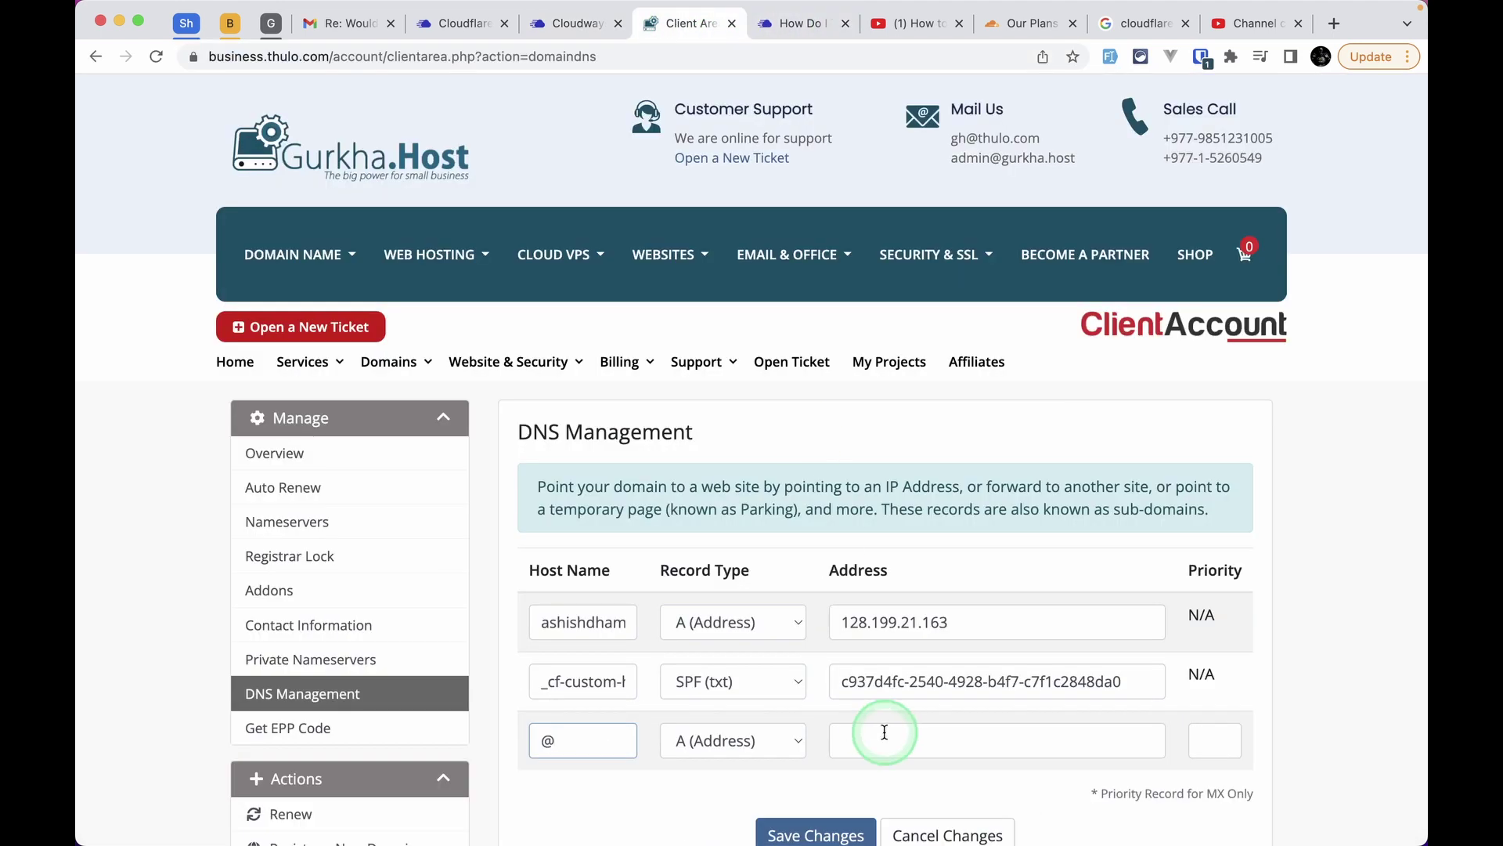
pyautogui.press('super+v')
pyautogui.click(736, 644)
pyautogui.click(711, 776)
pyautogui.click(567, 25)
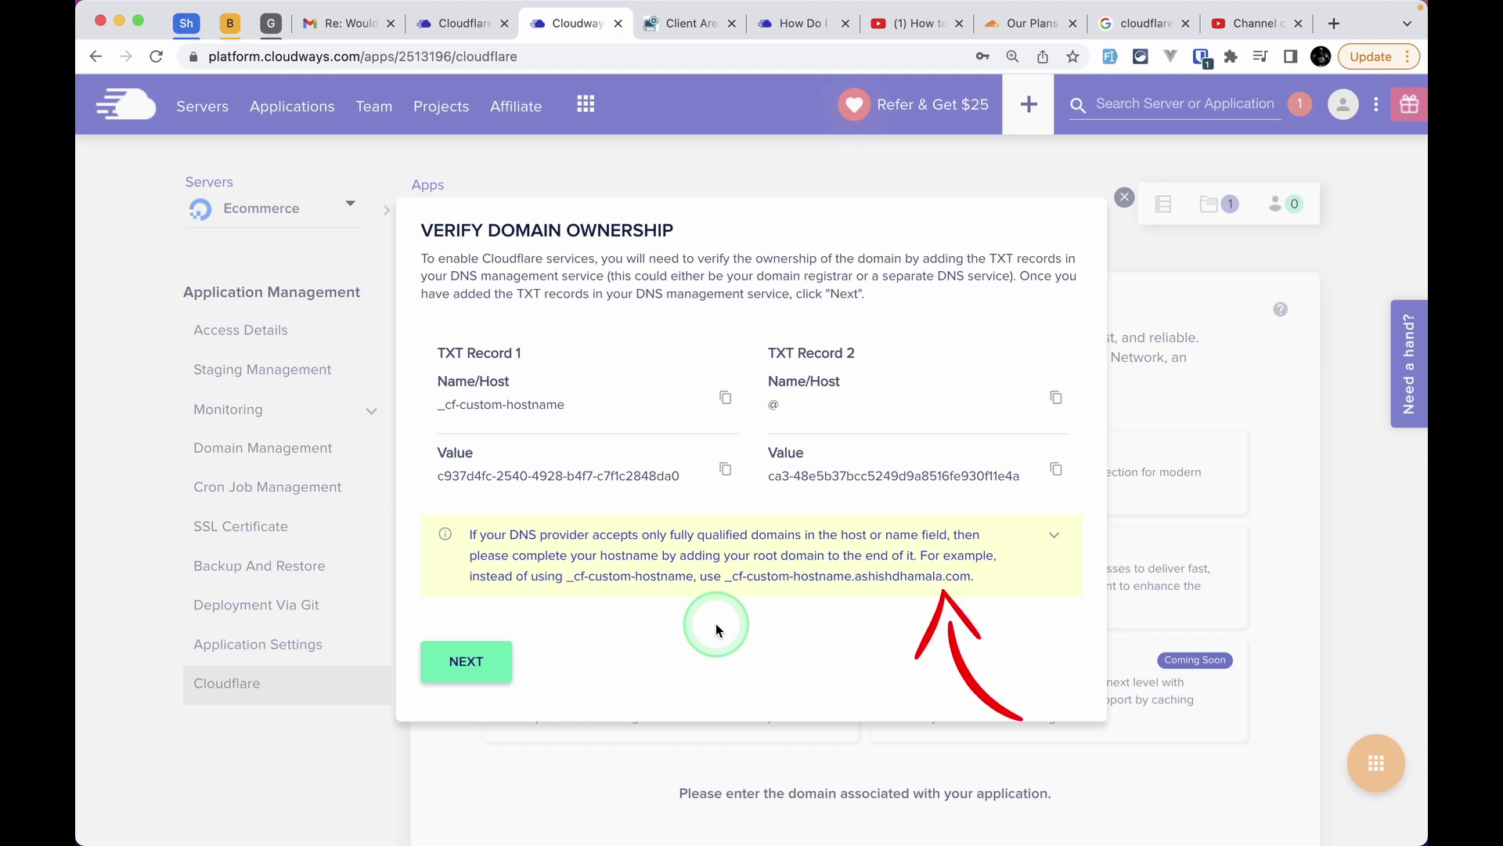
# - In the registrar's DNS records, confirm the TXT record host names end with the root domain
pyautogui.click(674, 39)
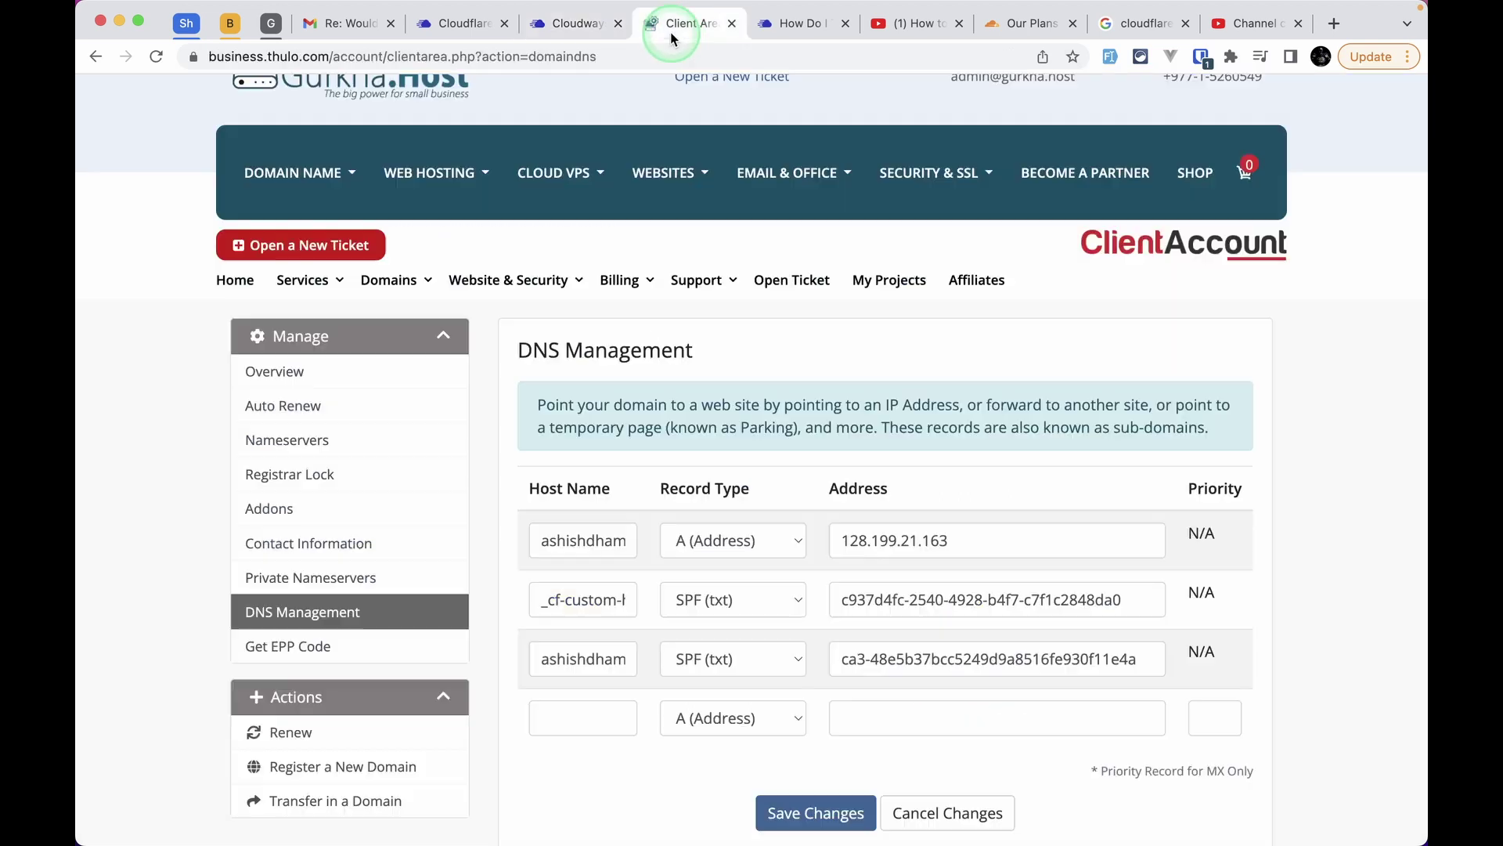
pyautogui.click(599, 599)
pyautogui.press('Right')
pyautogui.press('Right')
pyautogui.press('Right')
pyautogui.press('Right')
pyautogui.press('Right')
pyautogui.press('Right')
pyautogui.press('Right')
pyautogui.press('Right')
pyautogui.press('Right')
pyautogui.press('Right')
pyautogui.press('Right')
pyautogui.press('Right')
pyautogui.press('Right')
pyautogui.press('Right')
pyautogui.press('Right')
pyautogui.press('Right')
pyautogui.press('Right')
pyautogui.press('Right')
pyautogui.press('Right')
pyautogui.press('Right')
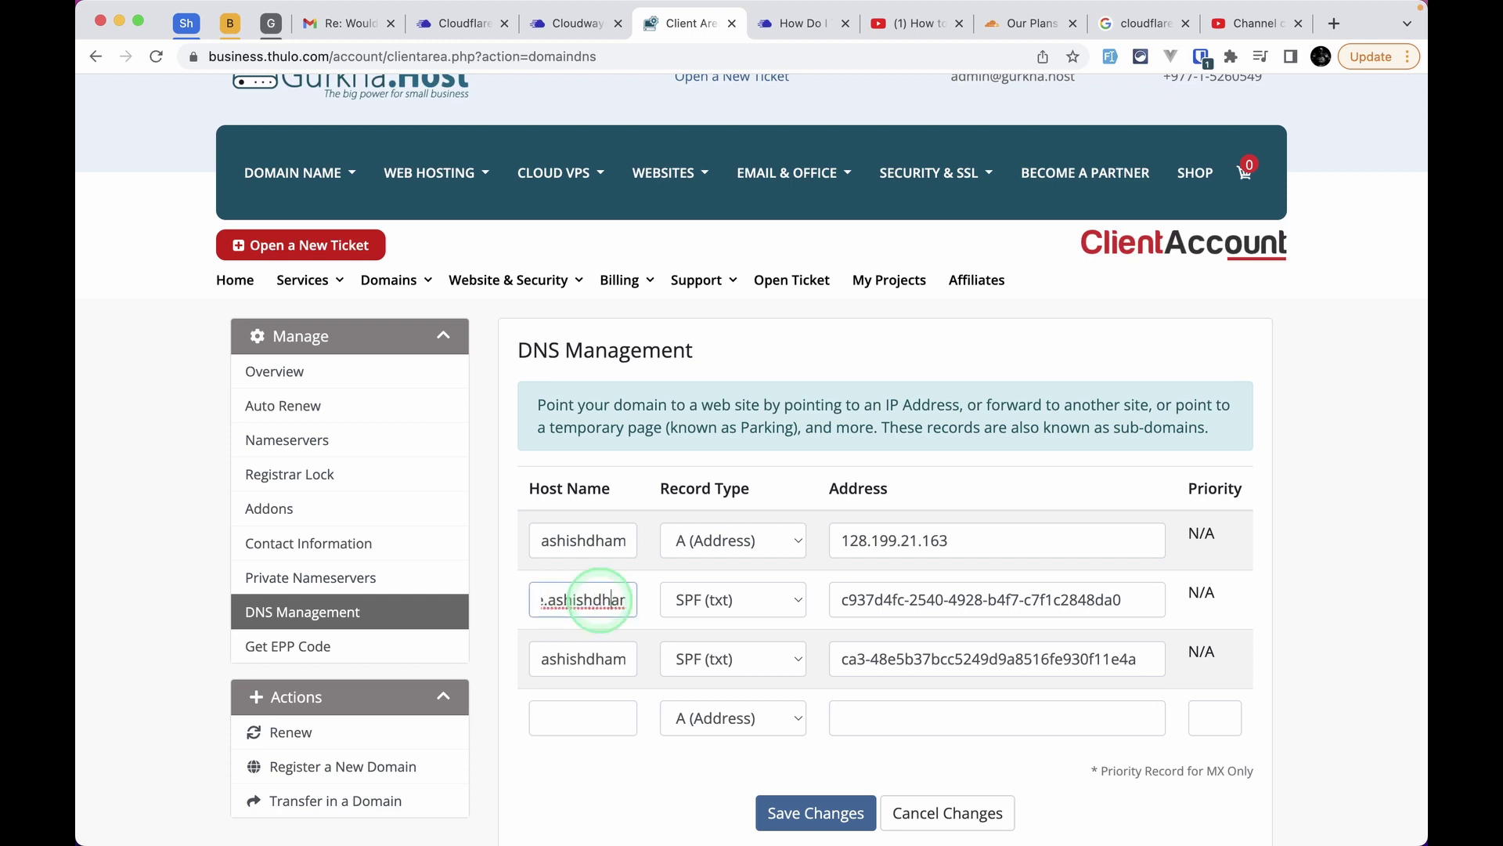
pyautogui.press('super+Left')
pyautogui.click(589, 600)
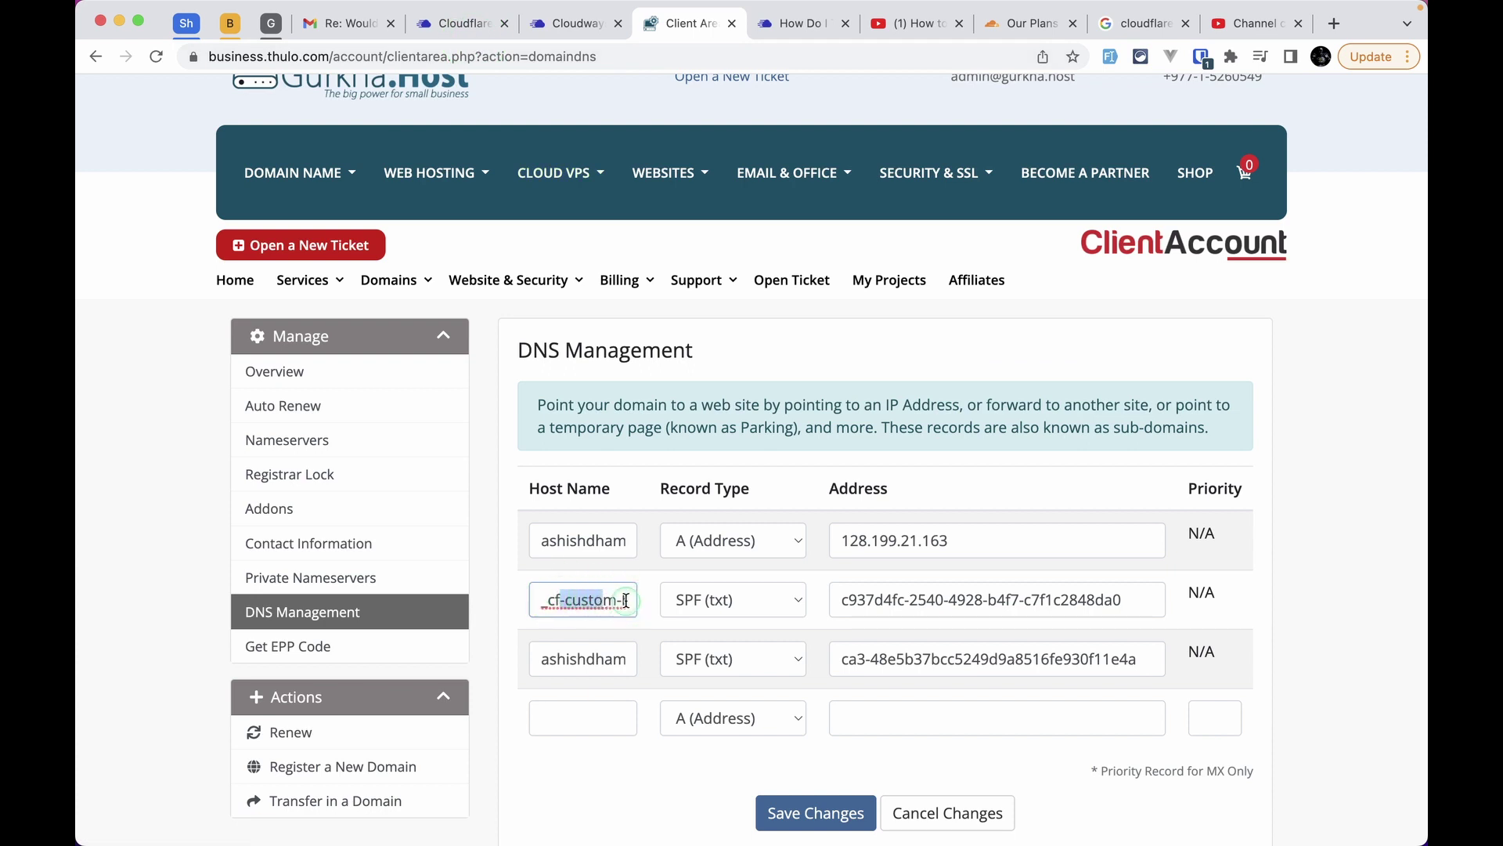
pyautogui.press('Right')
pyautogui.click(1018, 542)
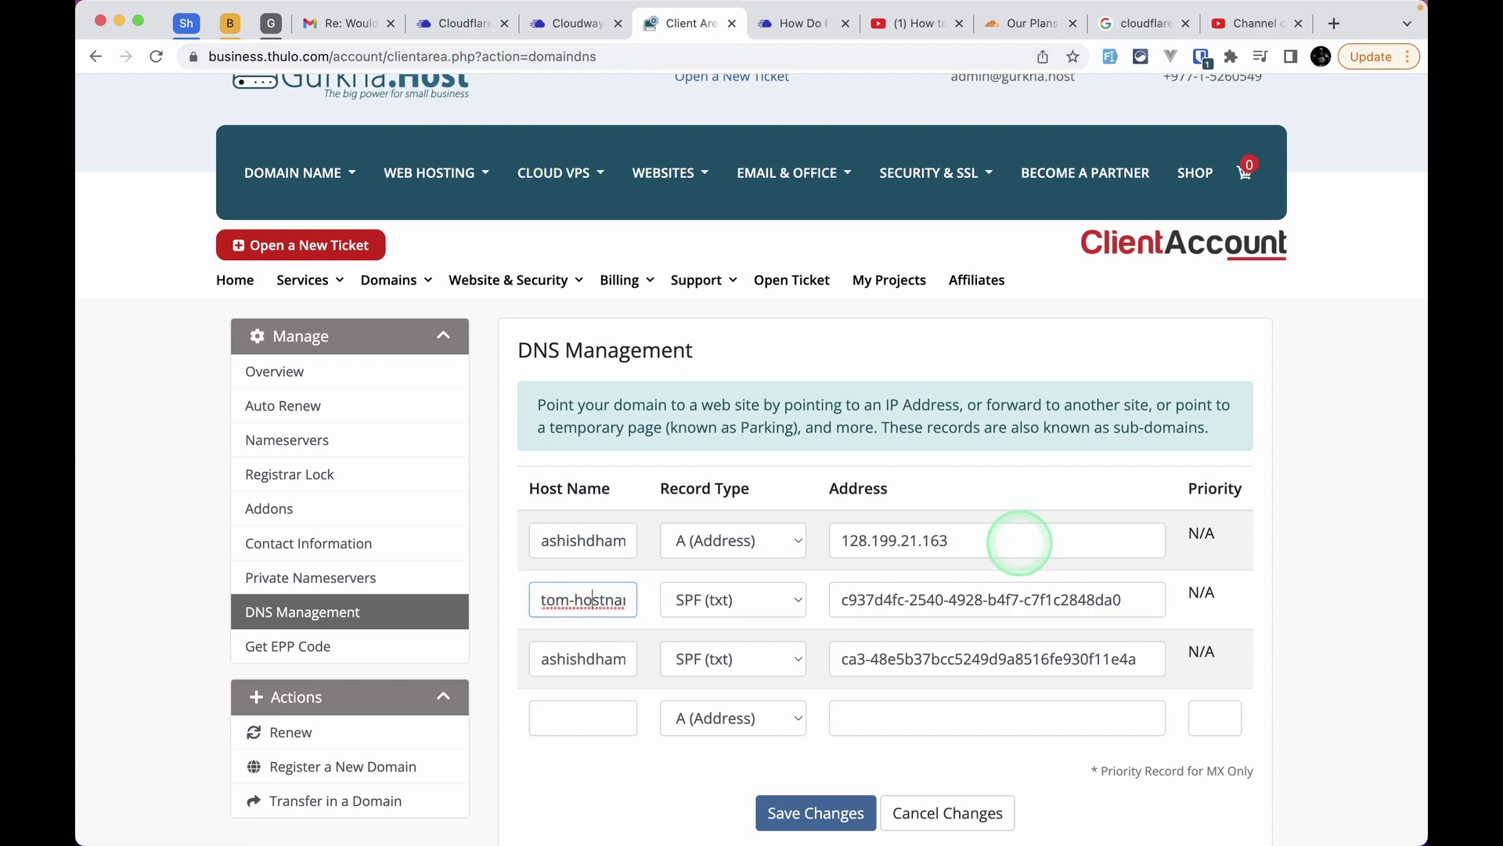
pyautogui.press('Right')
pyautogui.press('Right')
pyautogui.press('Right')
pyautogui.press('Right')
pyautogui.press('Right')
pyautogui.press('Right')
pyautogui.press('Right')
pyautogui.press('Right')
pyautogui.press('Right')
pyautogui.press('Right')
pyautogui.press('Right')
pyautogui.press('Right')
pyautogui.press('Right')
pyautogui.press('Right')
pyautogui.press('Right')
pyautogui.press('Right')
pyautogui.press('Right')
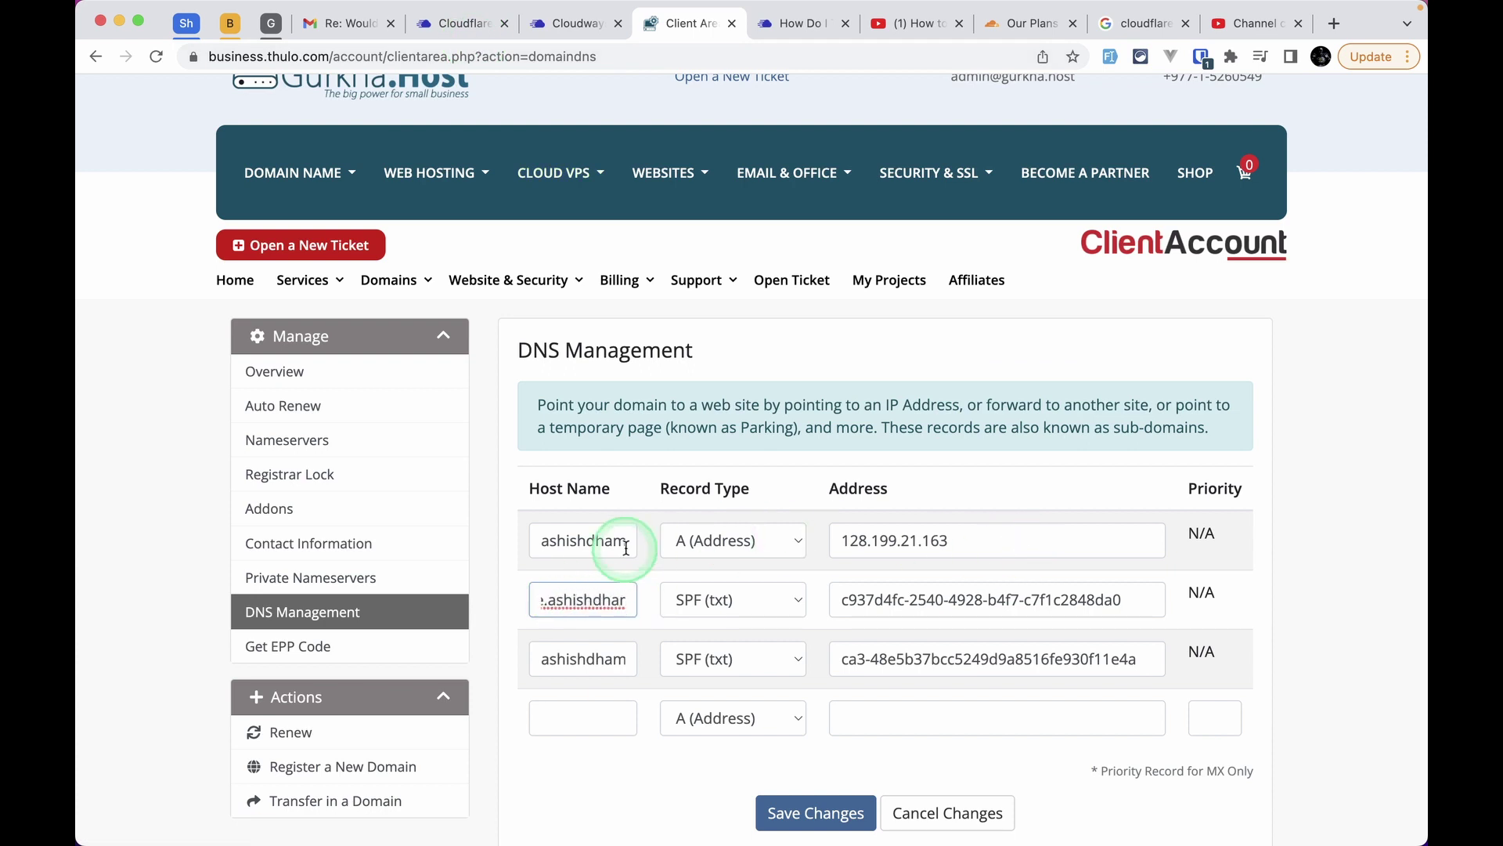
pyautogui.click(604, 657)
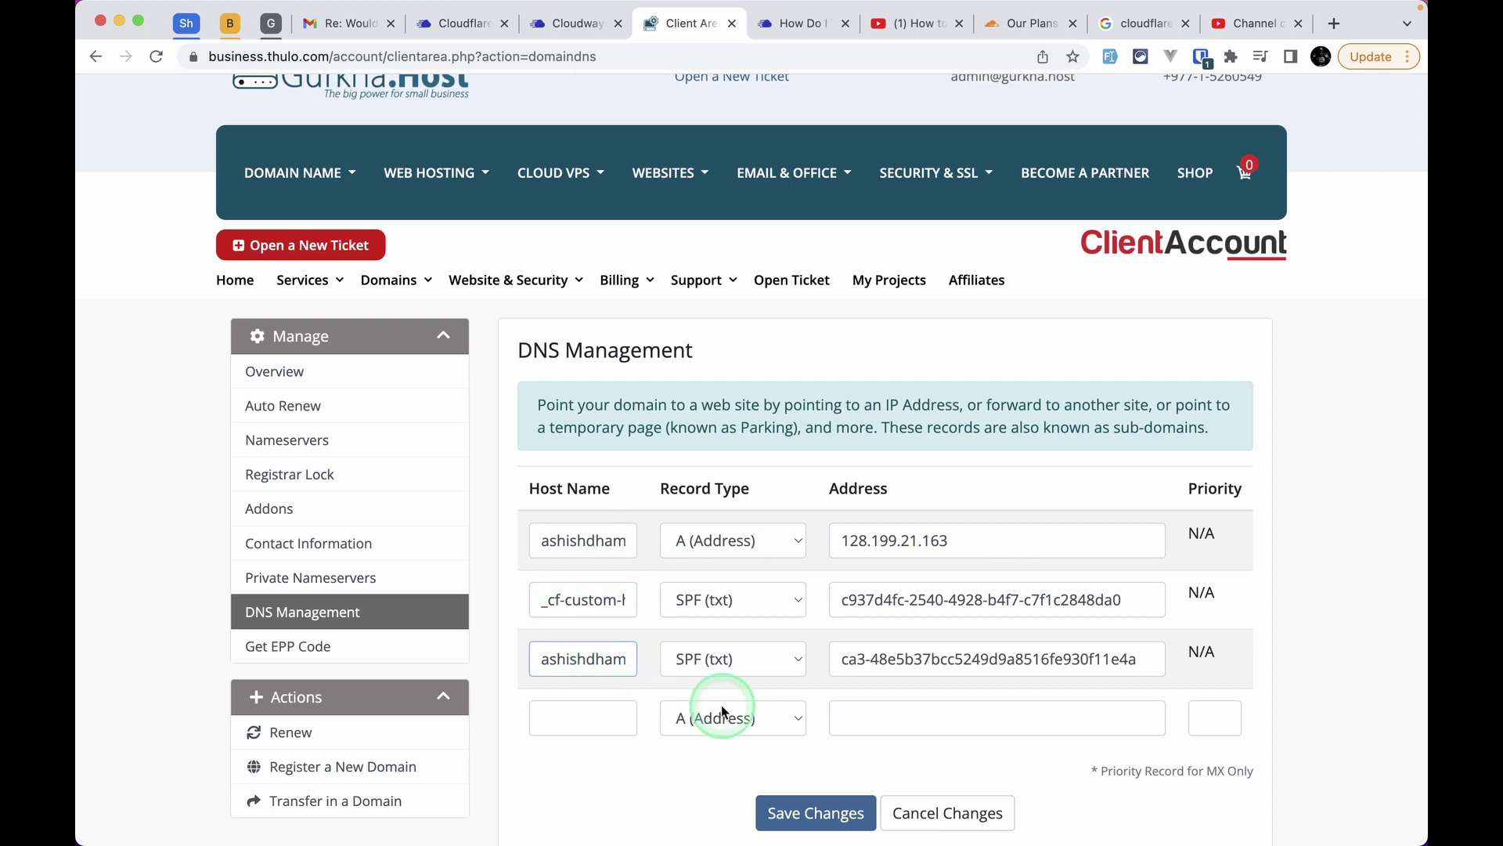
# - Back in Cloudways, proceed through the ownership verification dialog with NEXT and FINISH
pyautogui.click(572, 24)
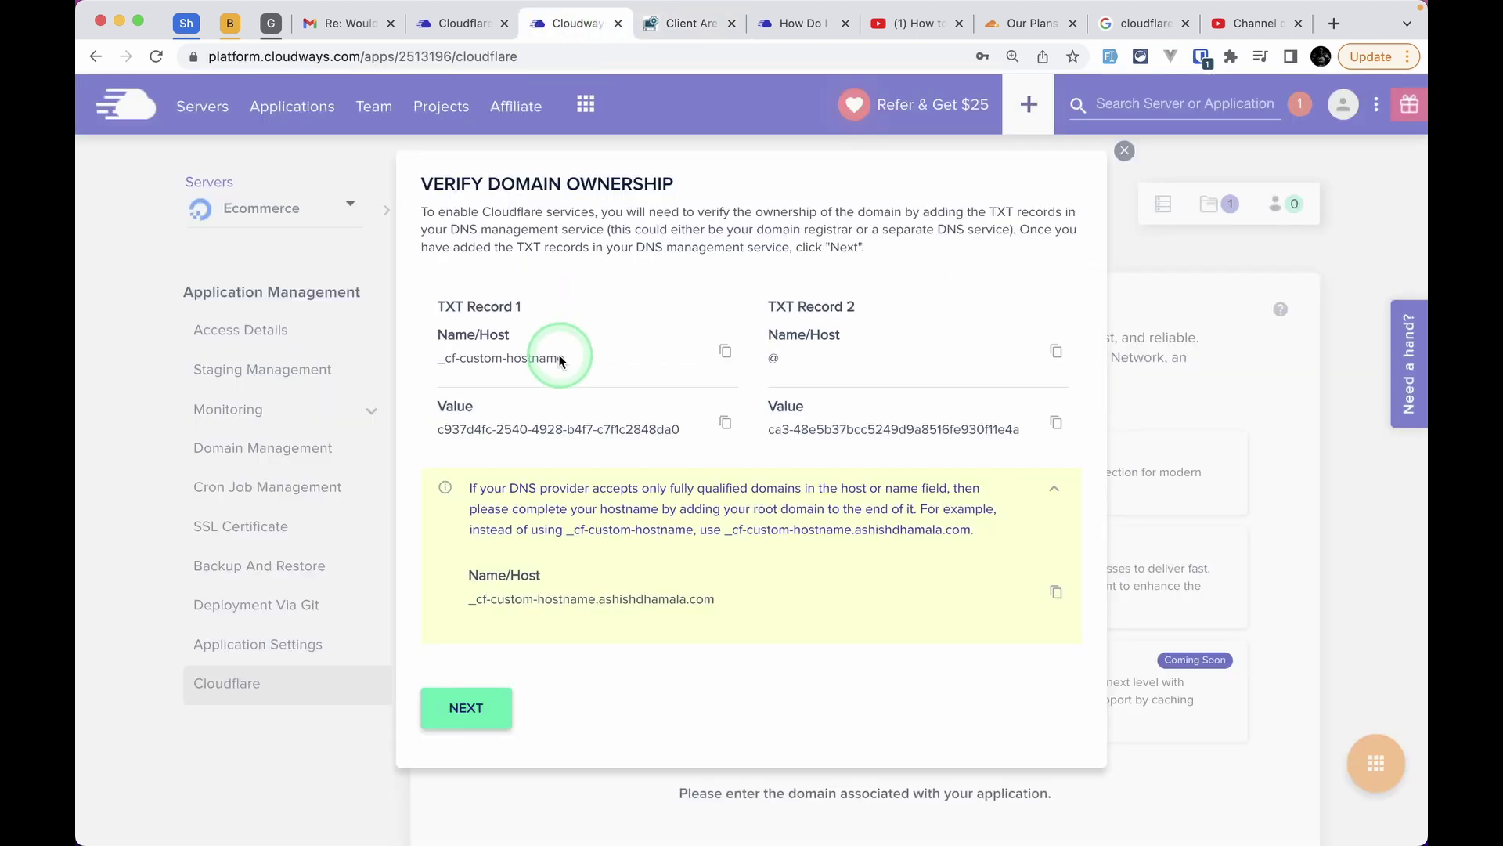
pyautogui.click(749, 658)
pyautogui.click(493, 670)
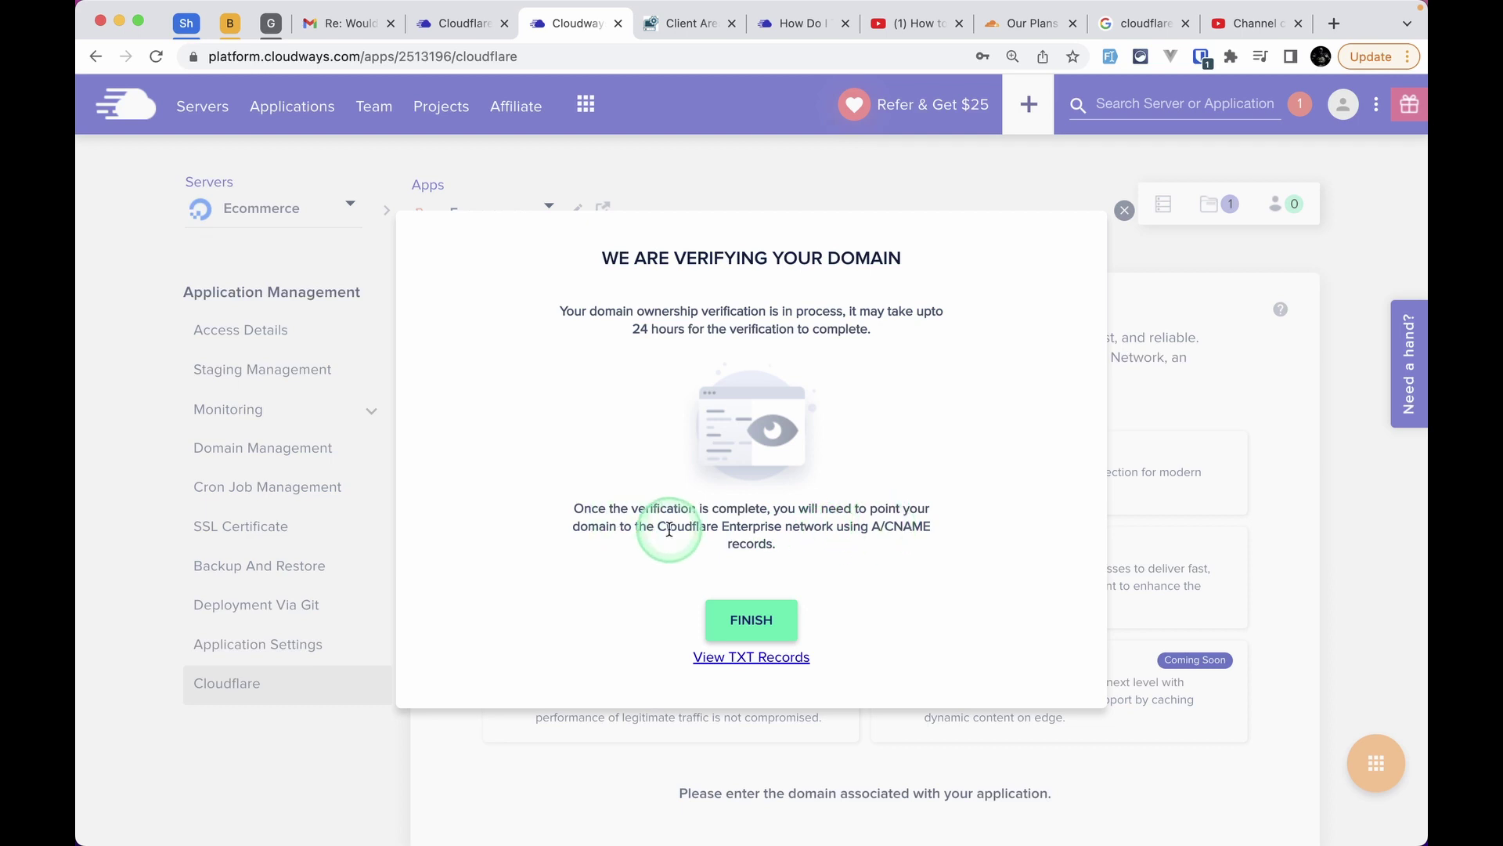
pyautogui.click(766, 624)
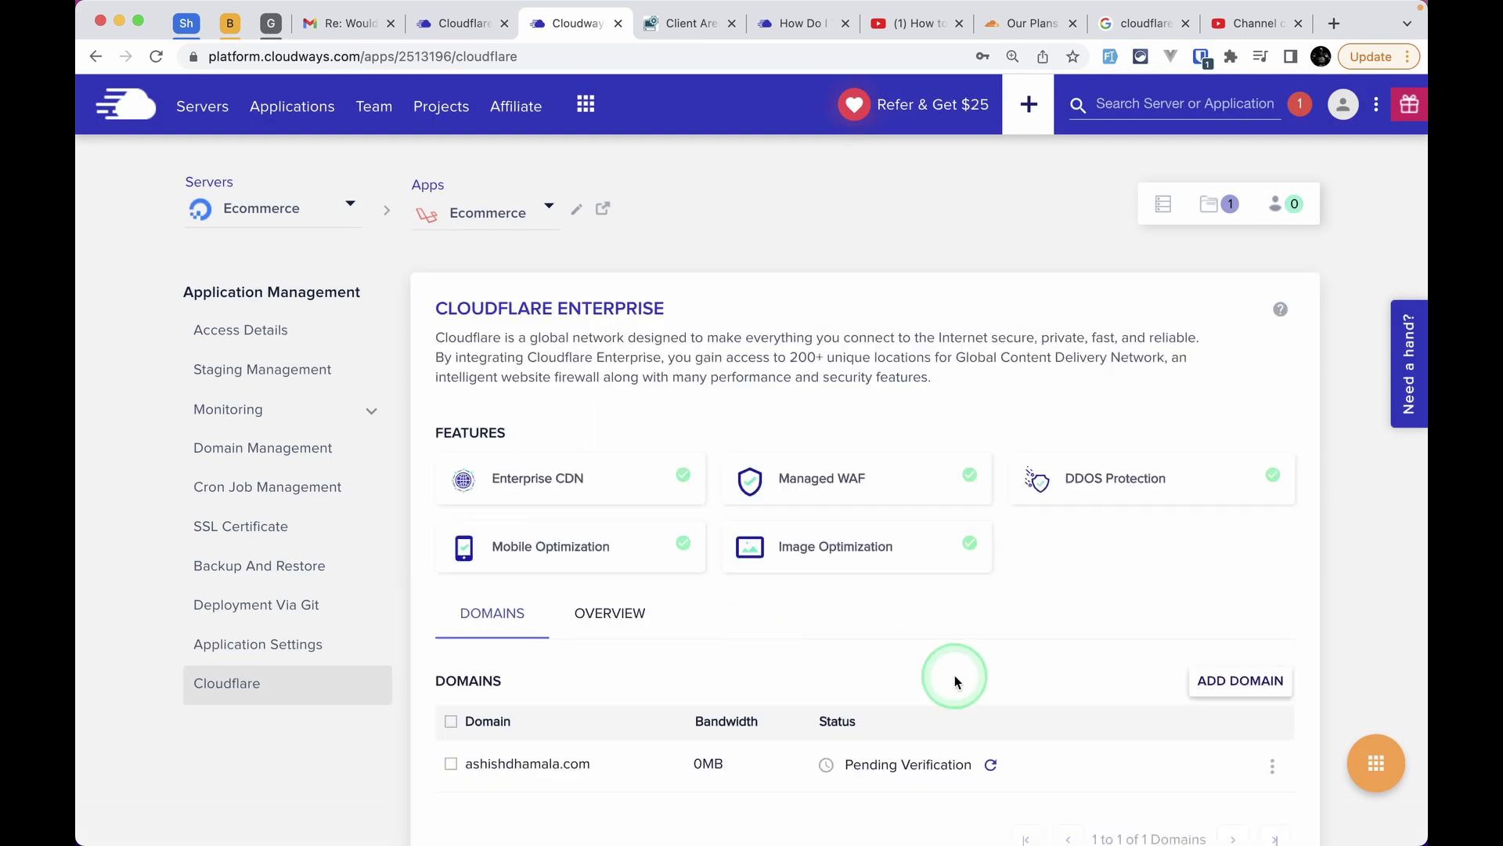
# - Refresh the domain's status until it changes from Pending Verification to Domain not Live
pyautogui.scroll(-2, 974, 685)
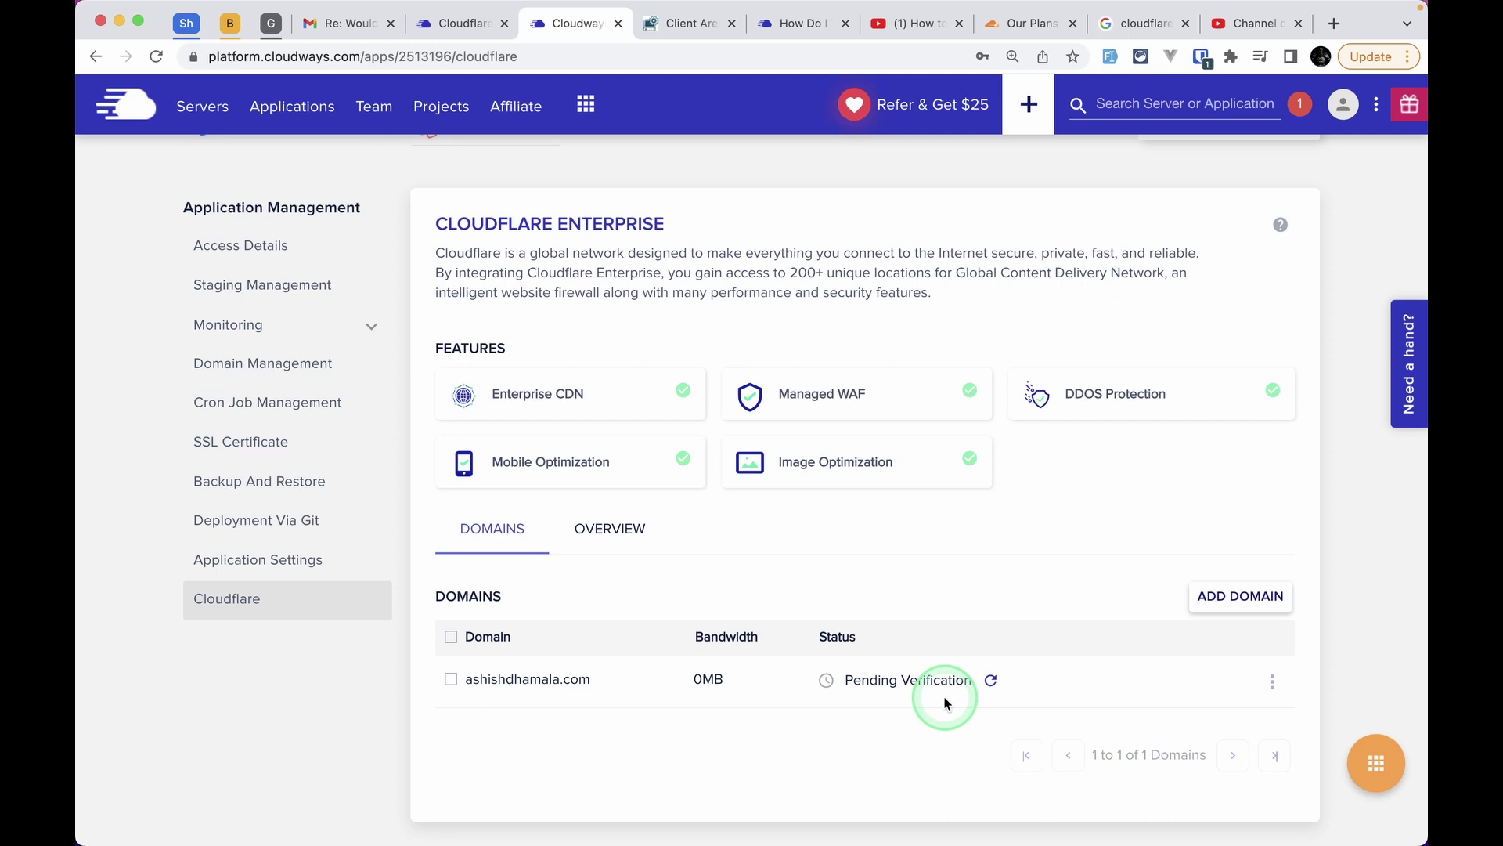
pyautogui.click(992, 680)
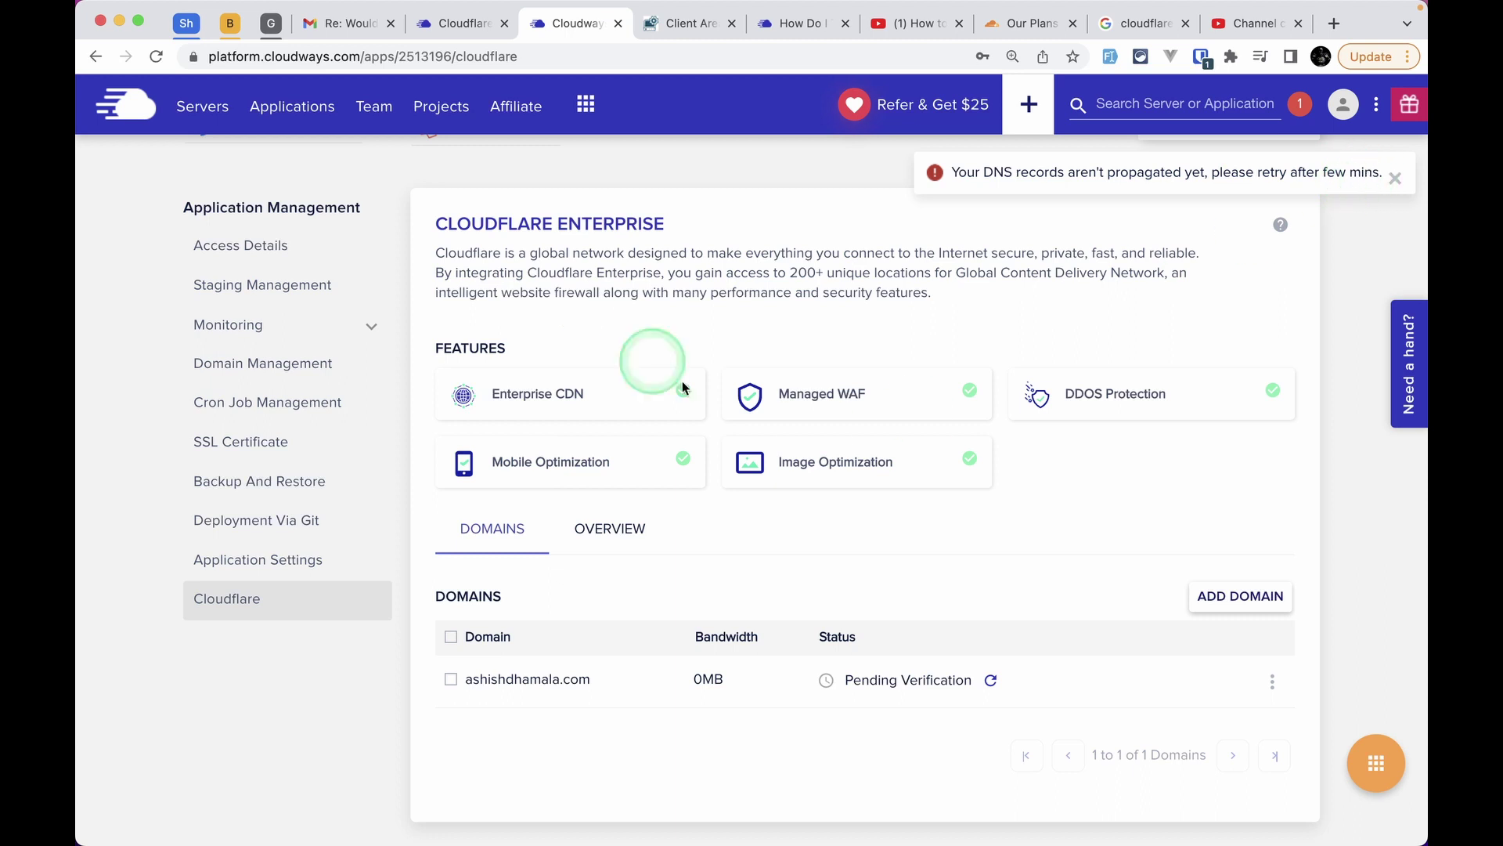
pyautogui.scroll(-1, 567, 225)
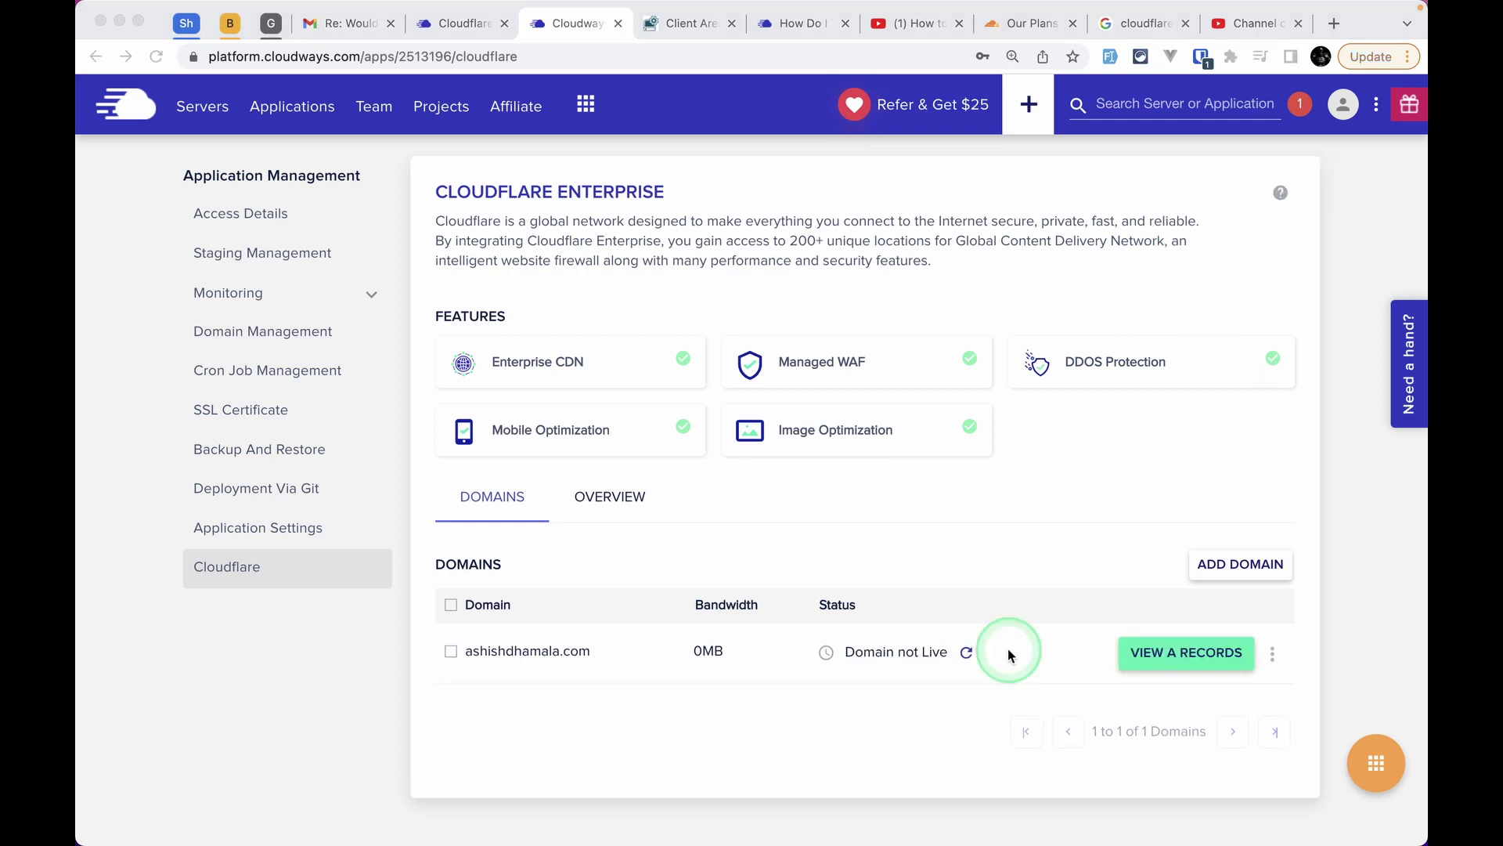
pyautogui.scroll(-1, 1007, 649)
# - Show the Cloudflare A records and copy the first IP, 162.159.136.54
pyautogui.click(1210, 650)
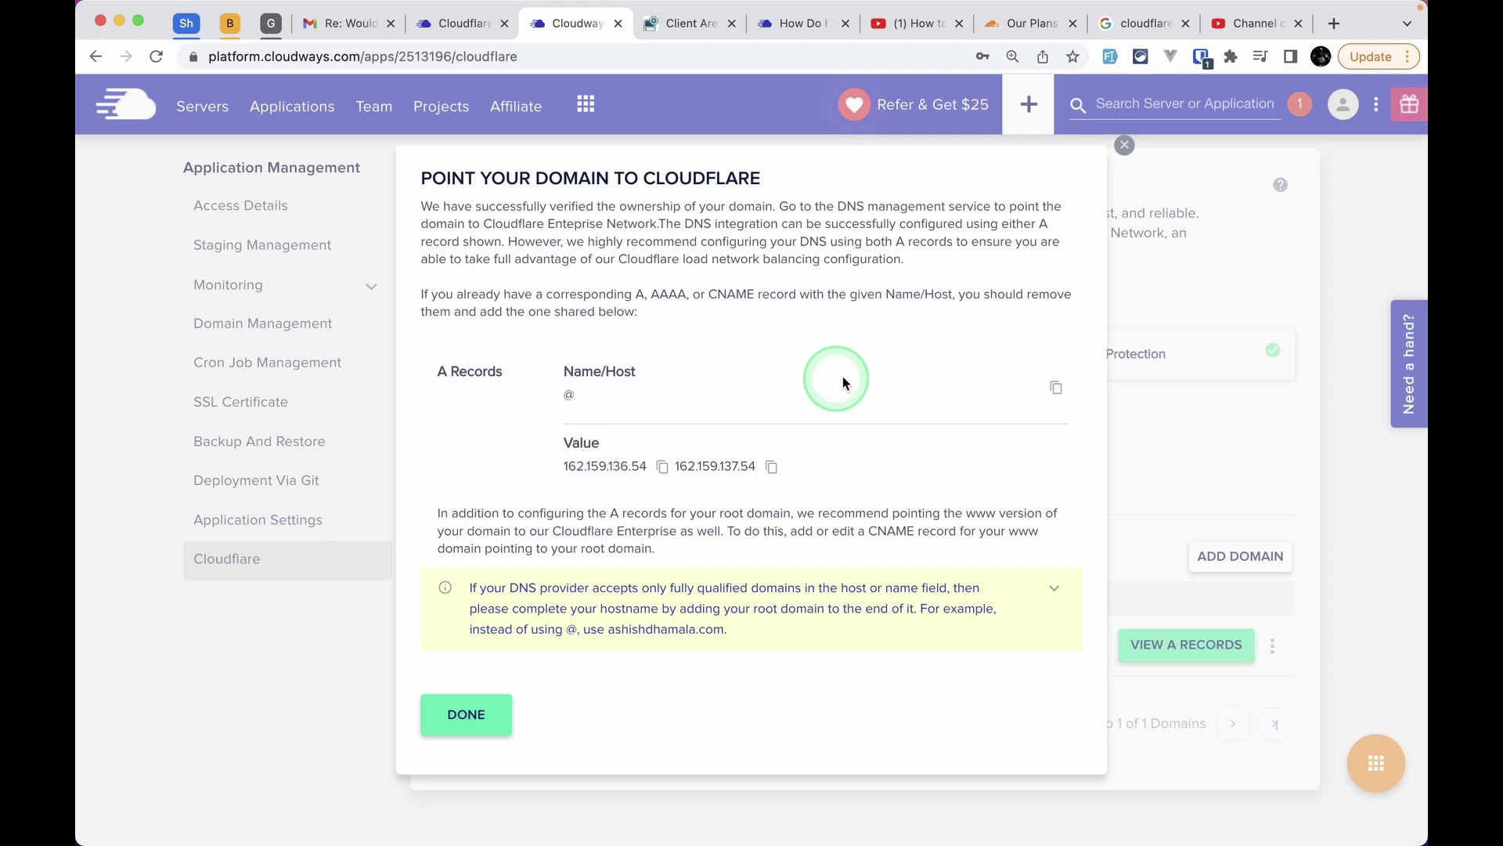
pyautogui.click(661, 466)
# - Change the root A record to host @ pointing to 162.159.136.54 instead of 128.199.21.163
pyautogui.click(681, 25)
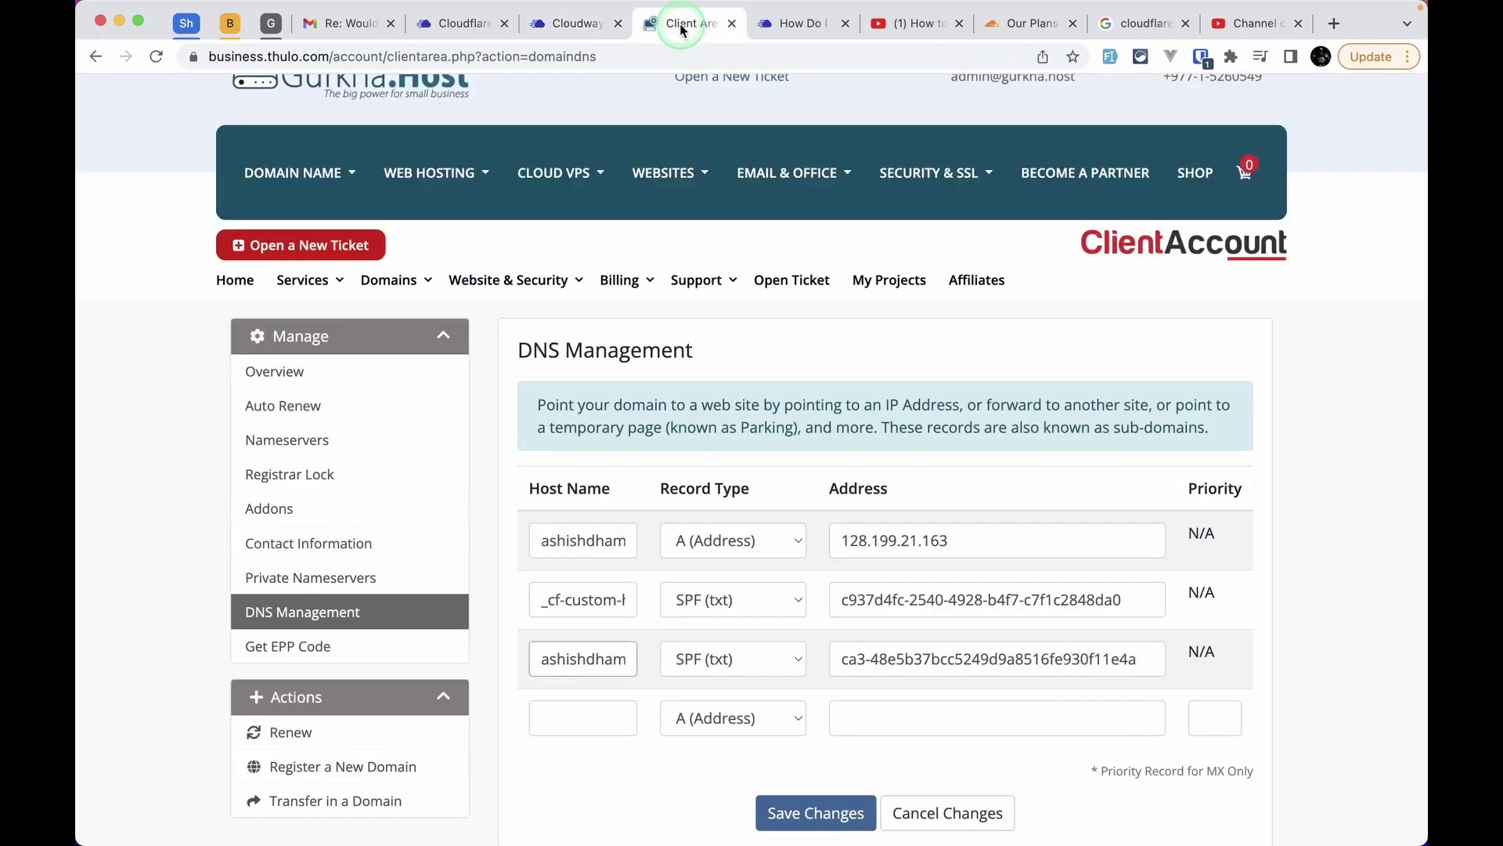
pyautogui.scroll(-1, 638, 510)
pyautogui.click(599, 501)
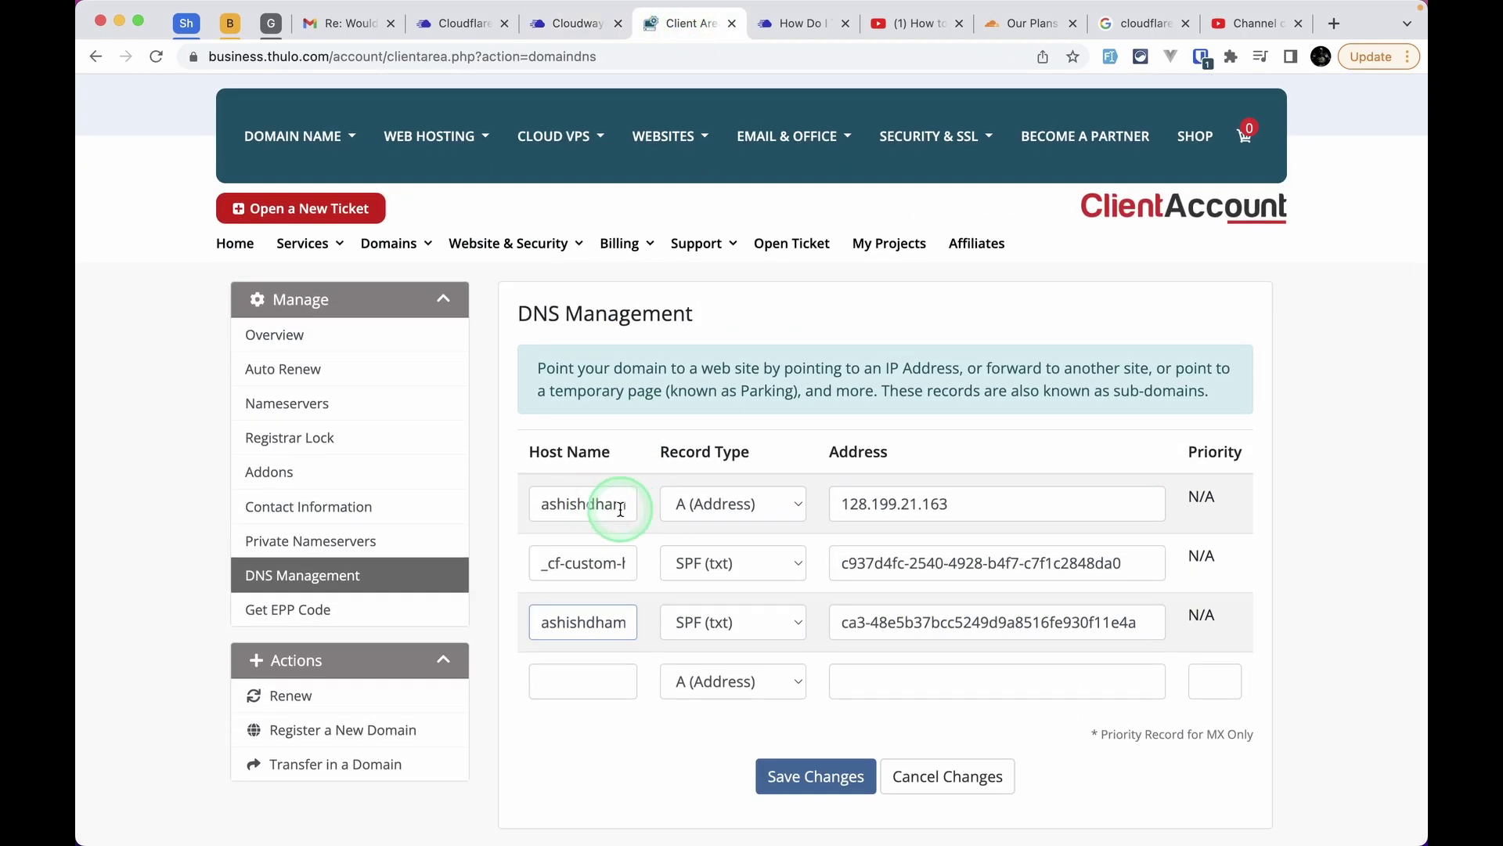
pyautogui.doubleClick(608, 506)
pyautogui.press('BackSpace')
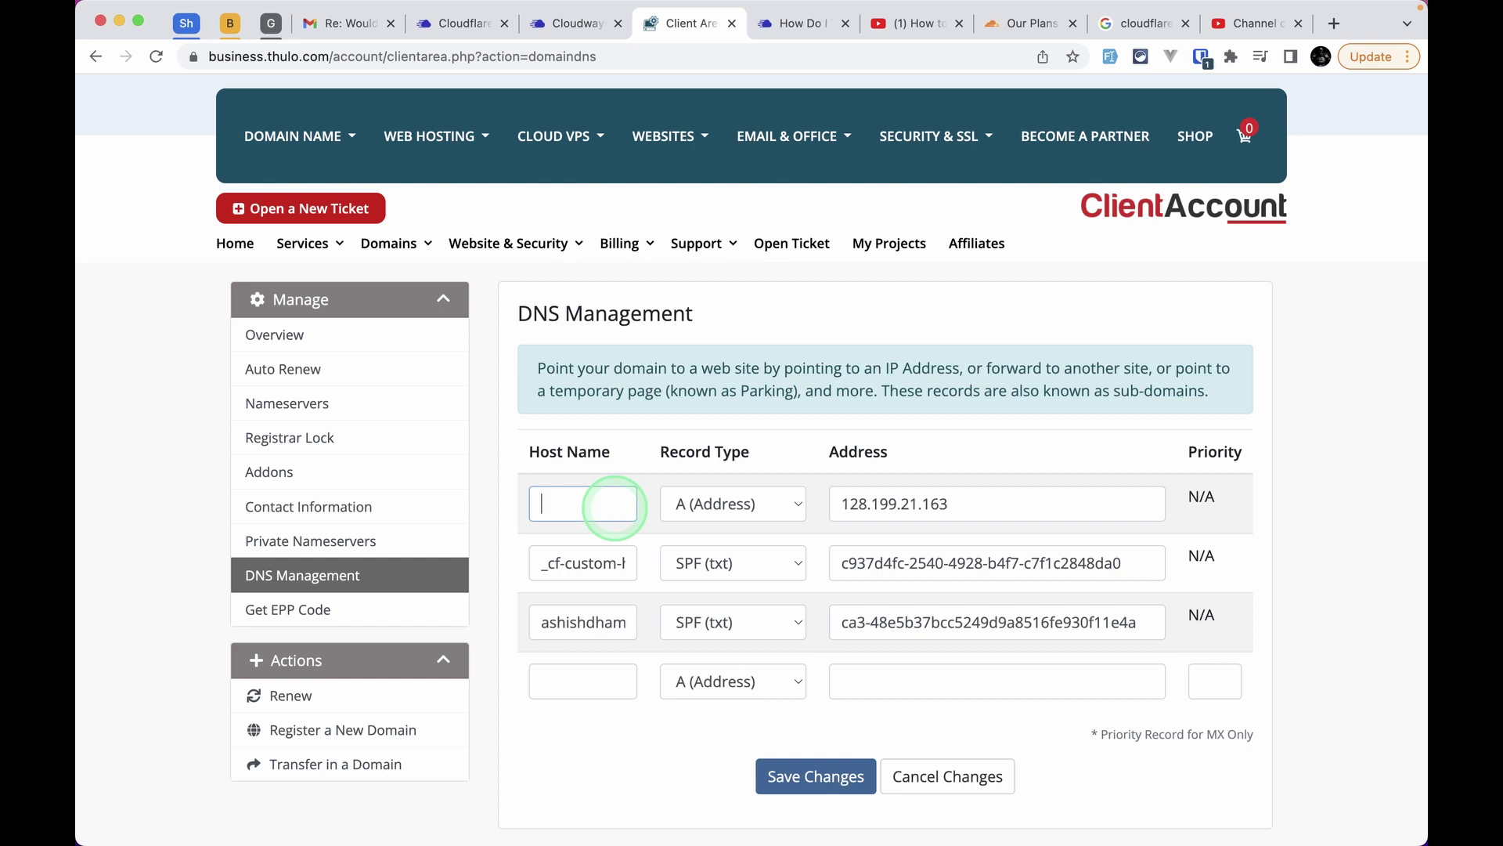
pyautogui.write('@')
pyautogui.moveTo(978, 503); pyautogui.dragTo(806, 499)
pyautogui.press('super+v')
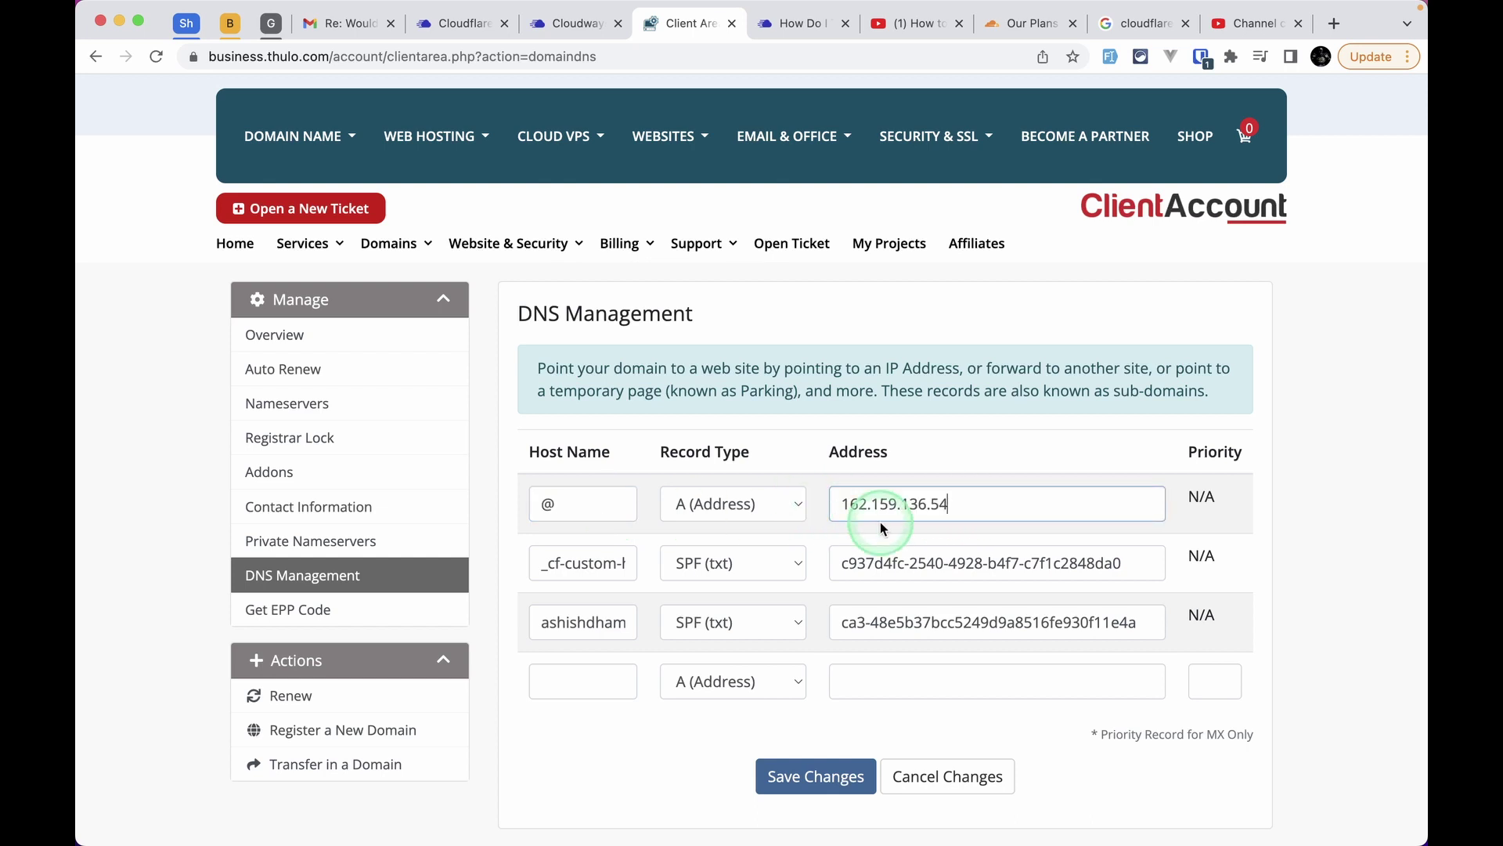
# - Add a second @ A record pointing to 162.159.137.54 and save the DNS changes
pyautogui.moveTo(595, 234)
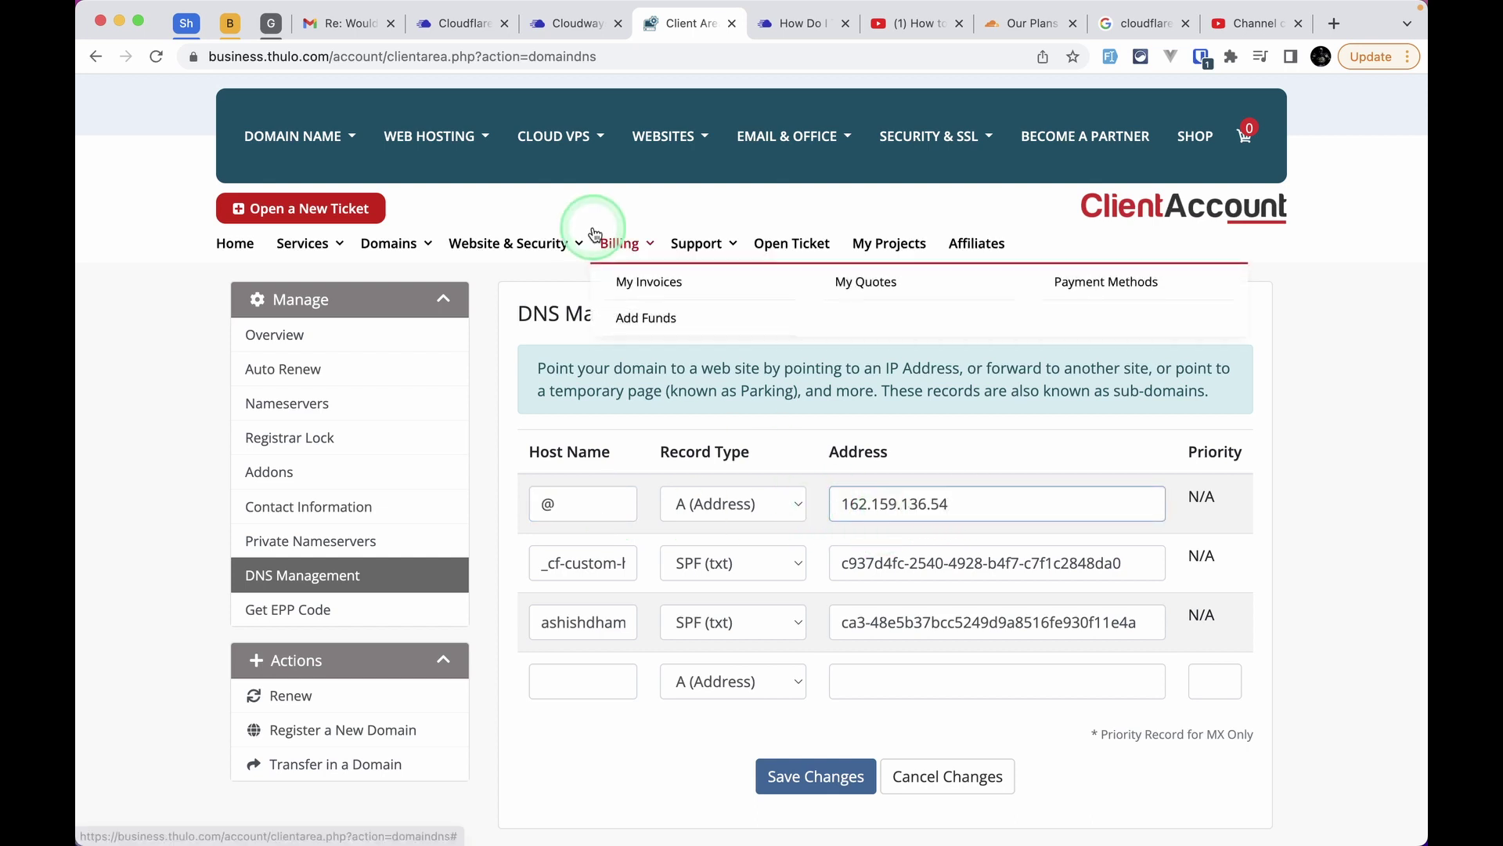
pyautogui.click(557, 28)
pyautogui.click(771, 466)
pyautogui.click(683, 23)
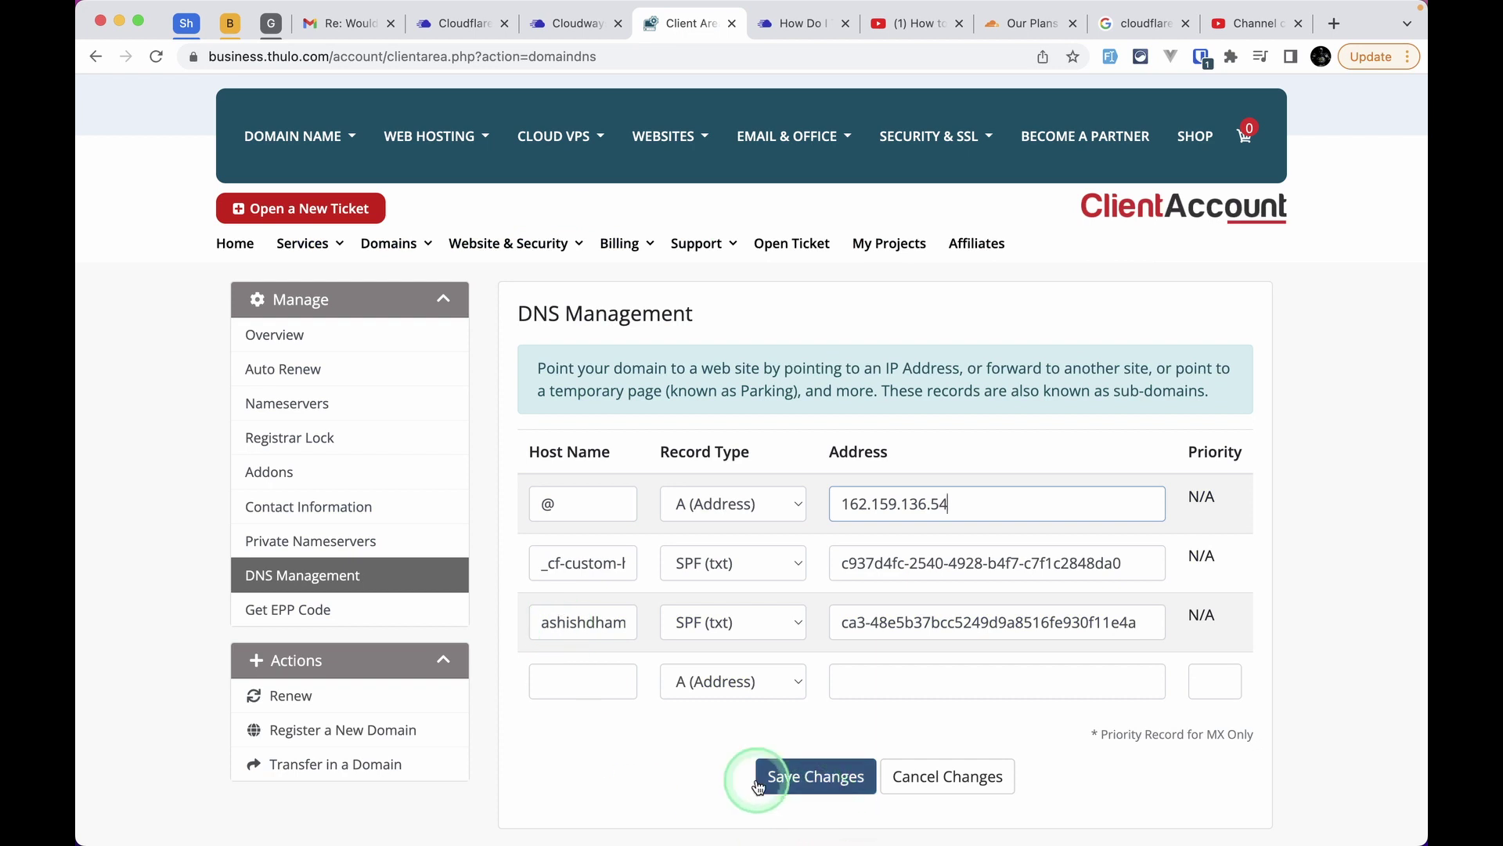
pyautogui.click(573, 688)
pyautogui.write('@')
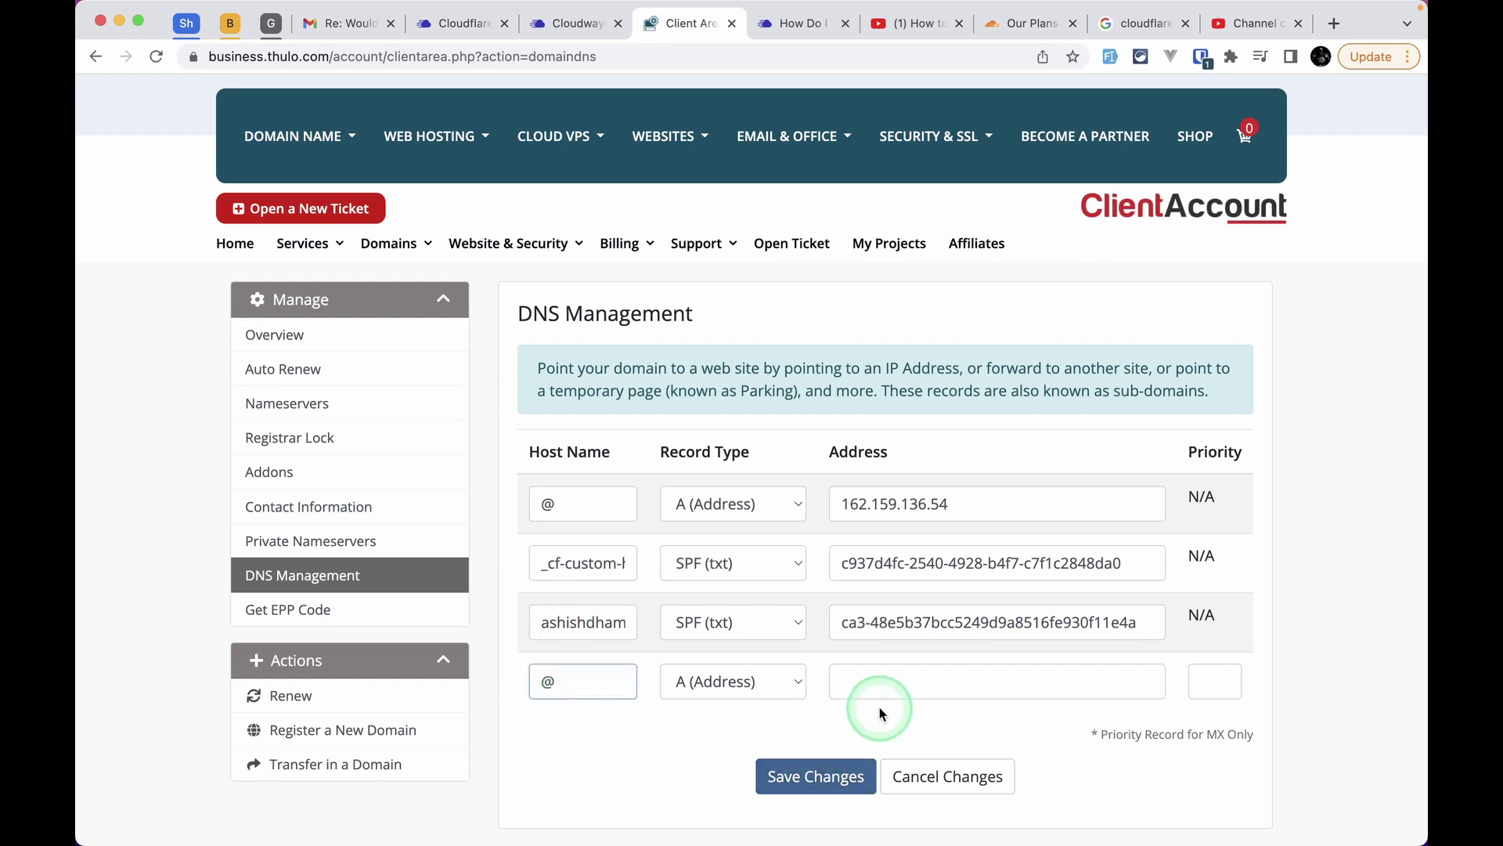
pyautogui.click(900, 703)
pyautogui.click(900, 708)
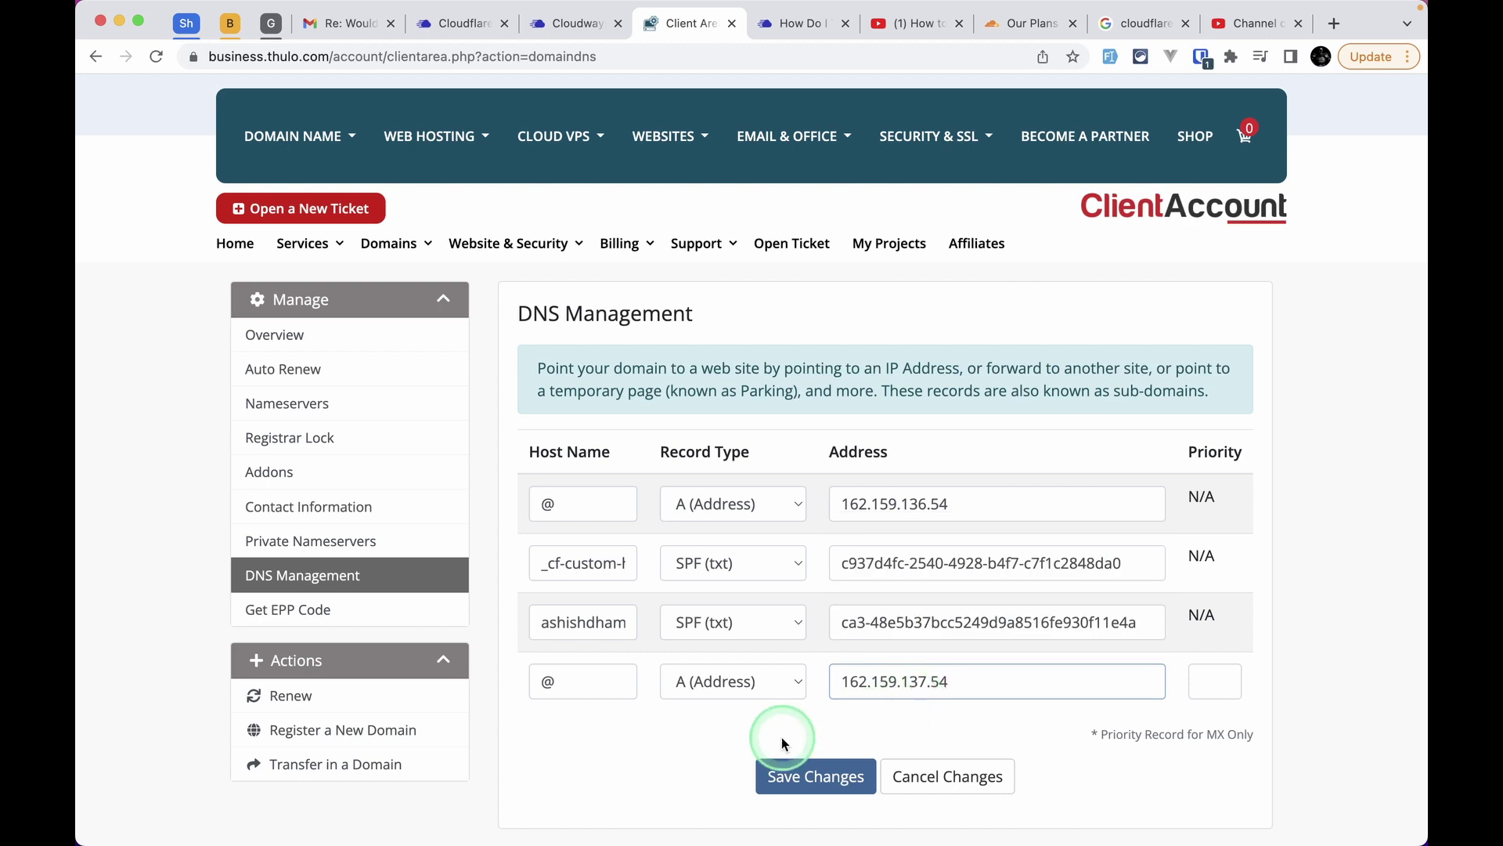
pyautogui.click(806, 775)
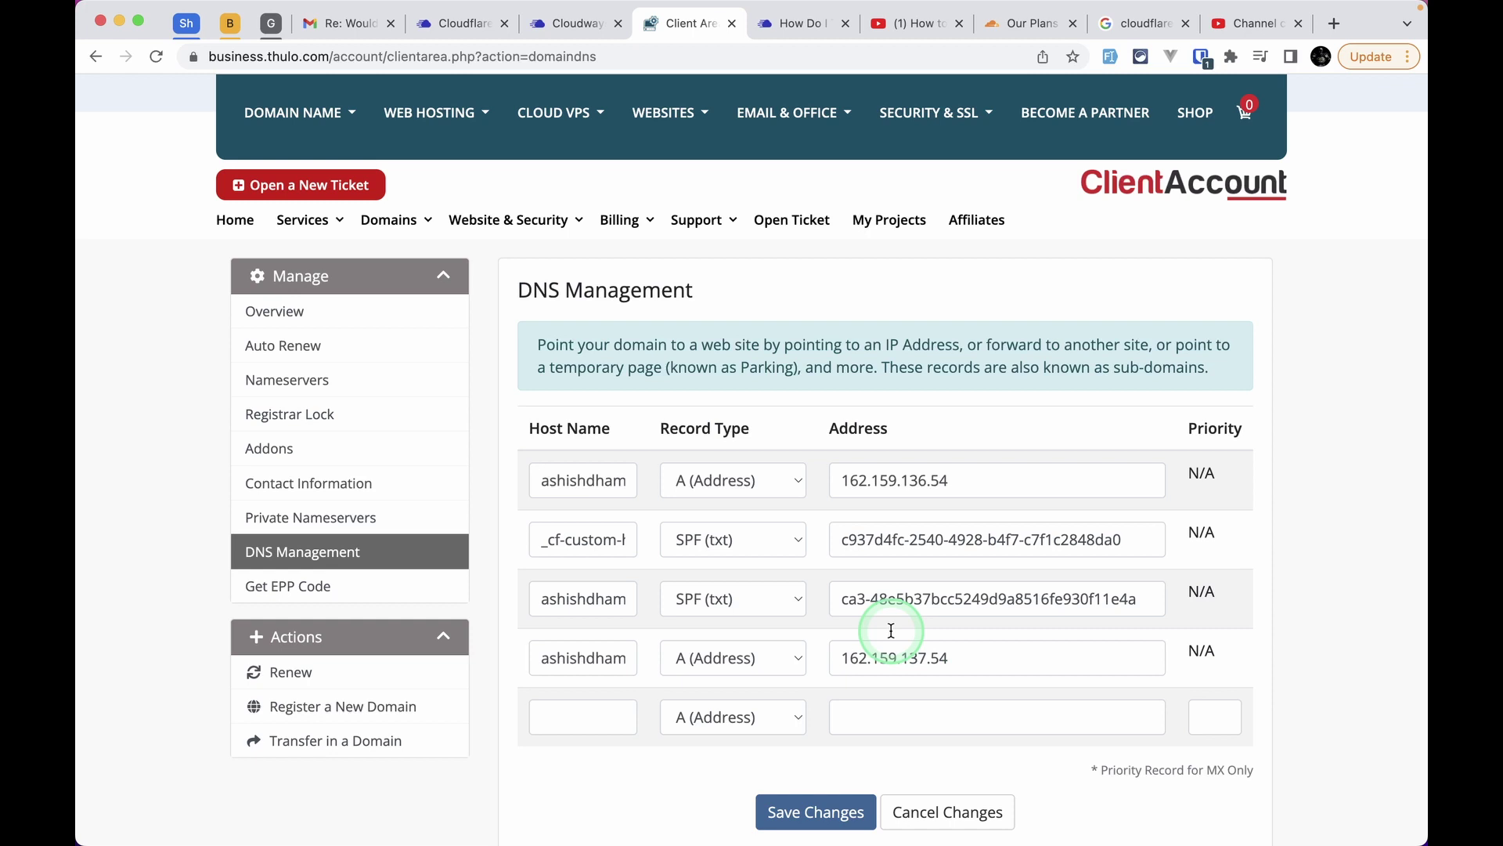
# - Close the point-your-domain dialog and refresh until ashishdhamala.com shows Active under Cloudflare Enterprise
pyautogui.click(565, 30)
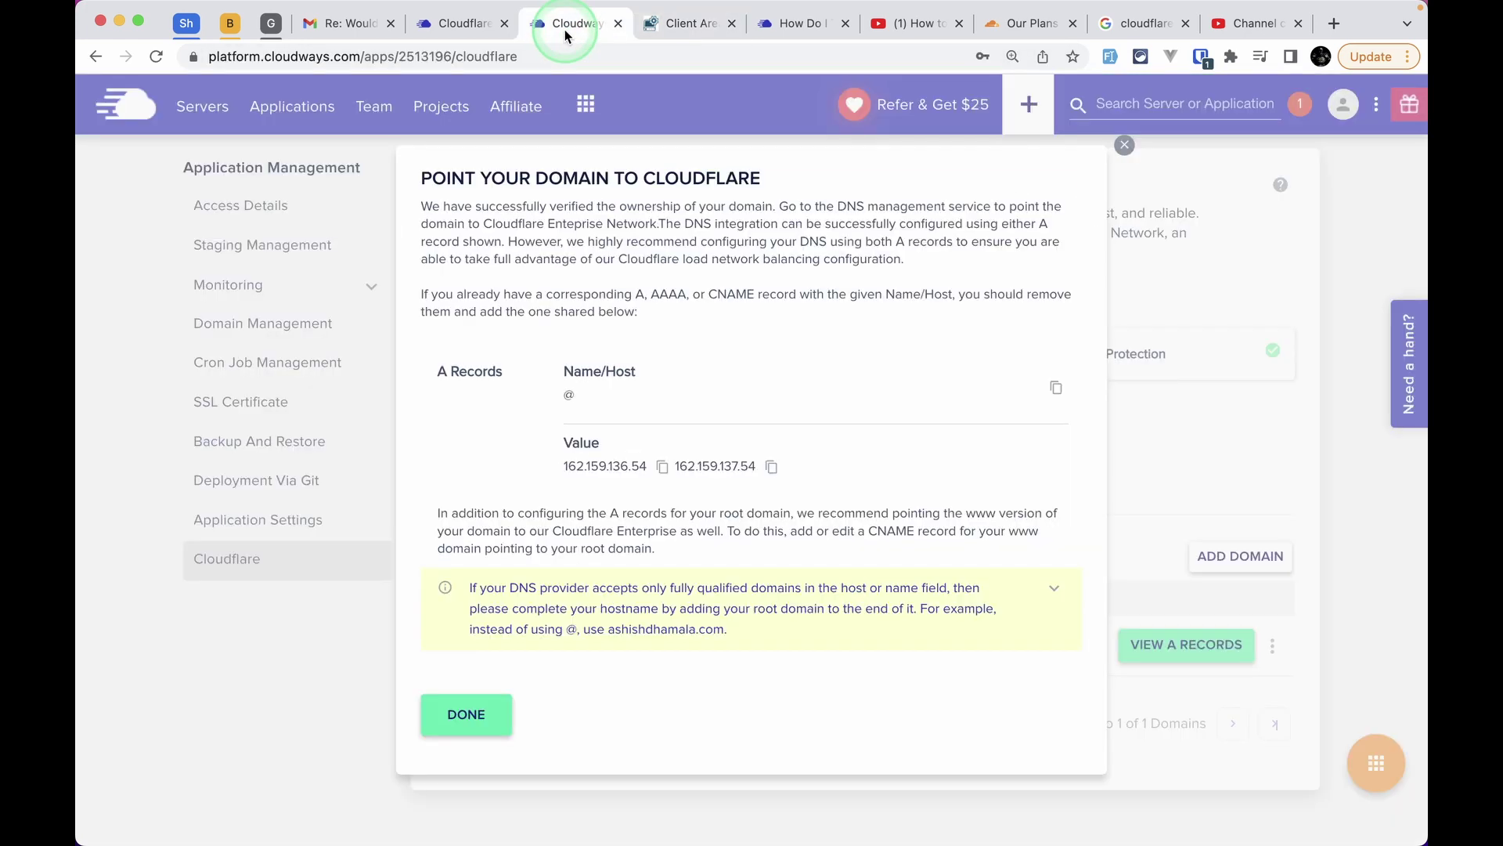
pyautogui.click(439, 717)
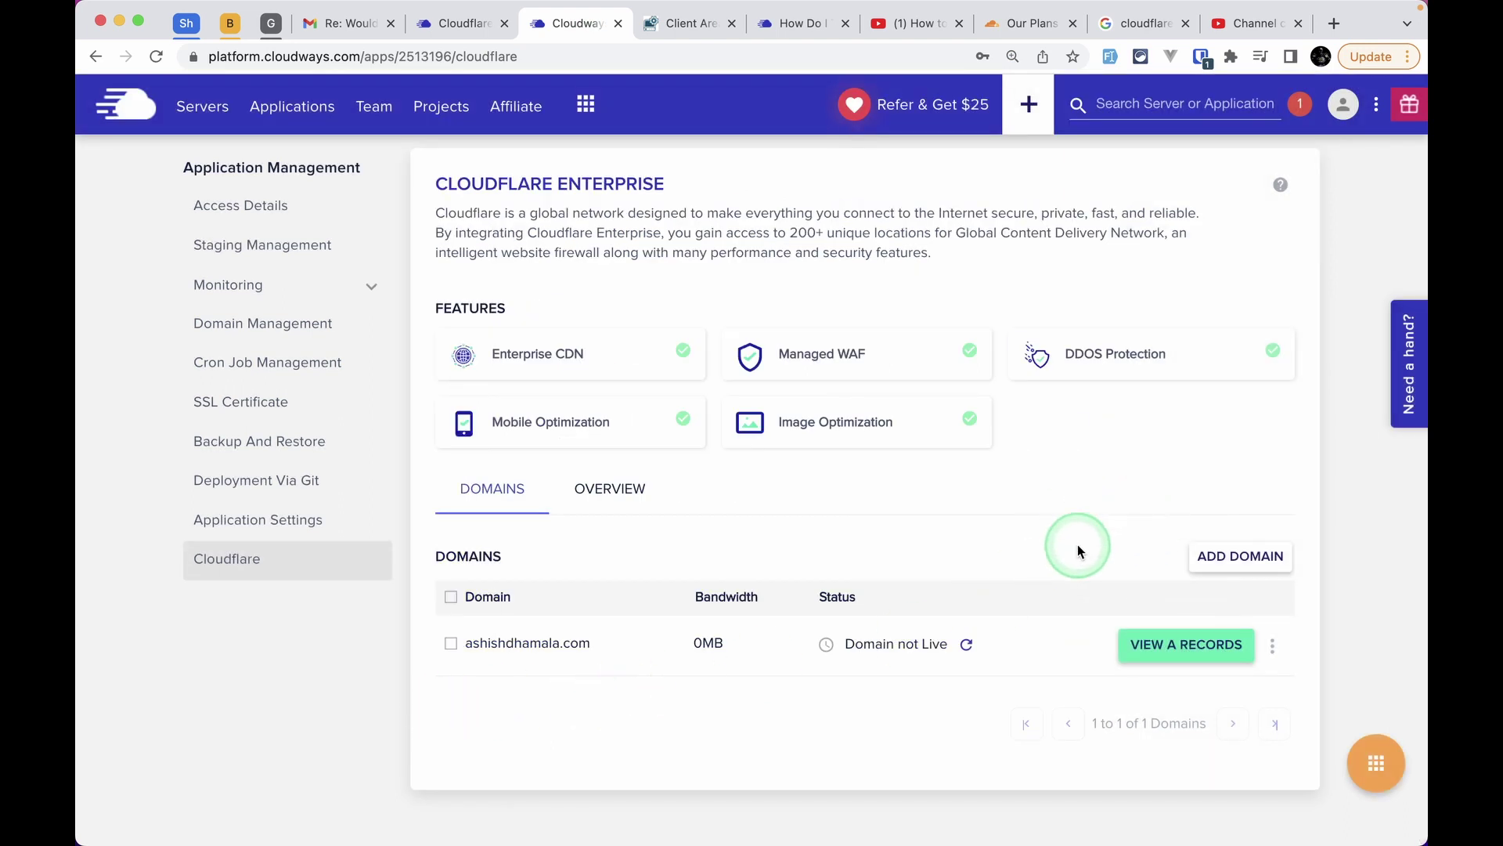
pyautogui.moveTo(828, 648)
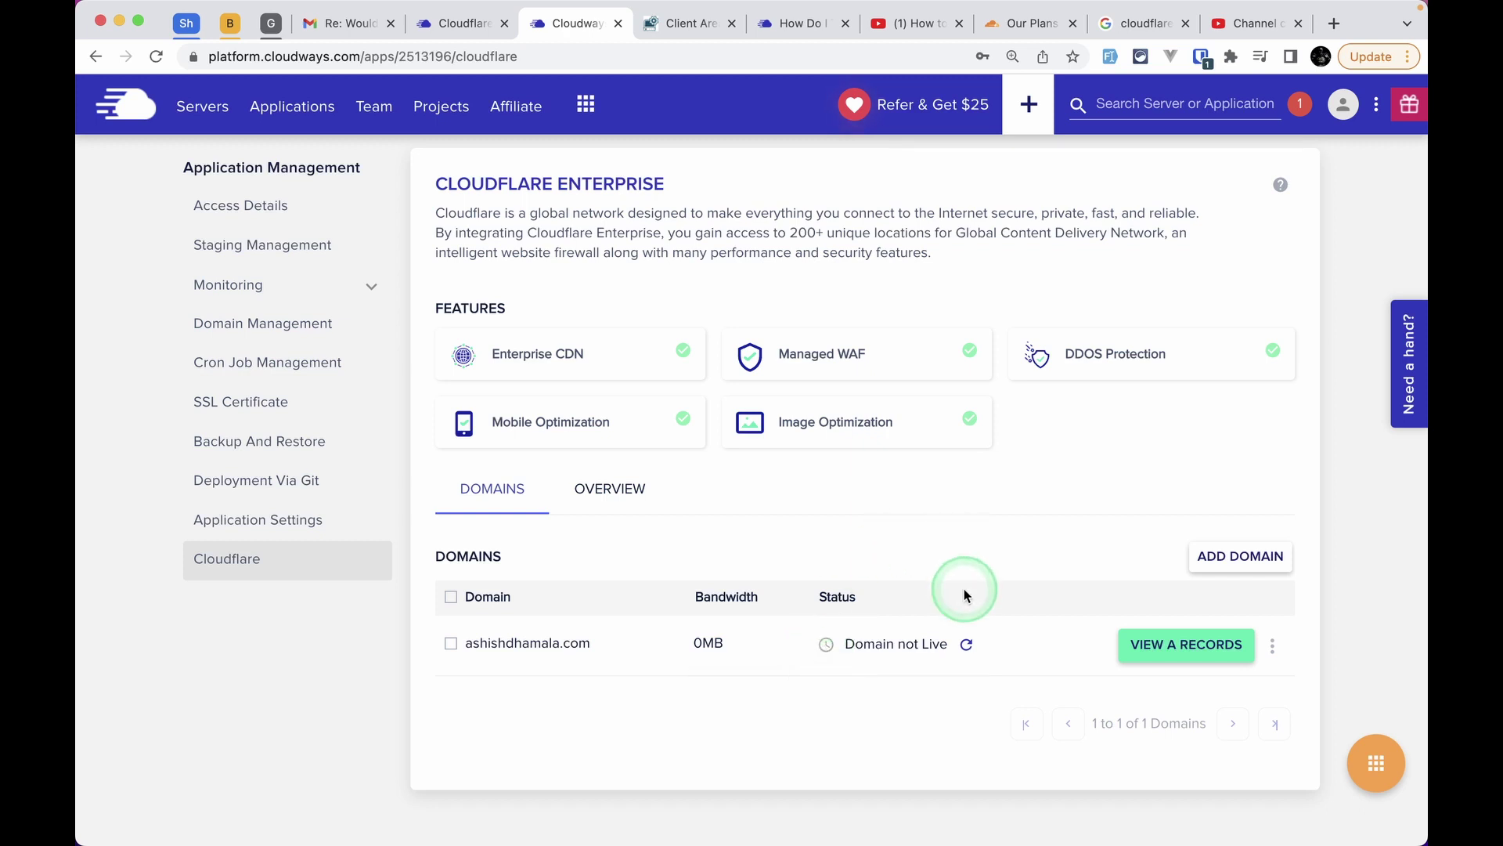
pyautogui.click(968, 646)
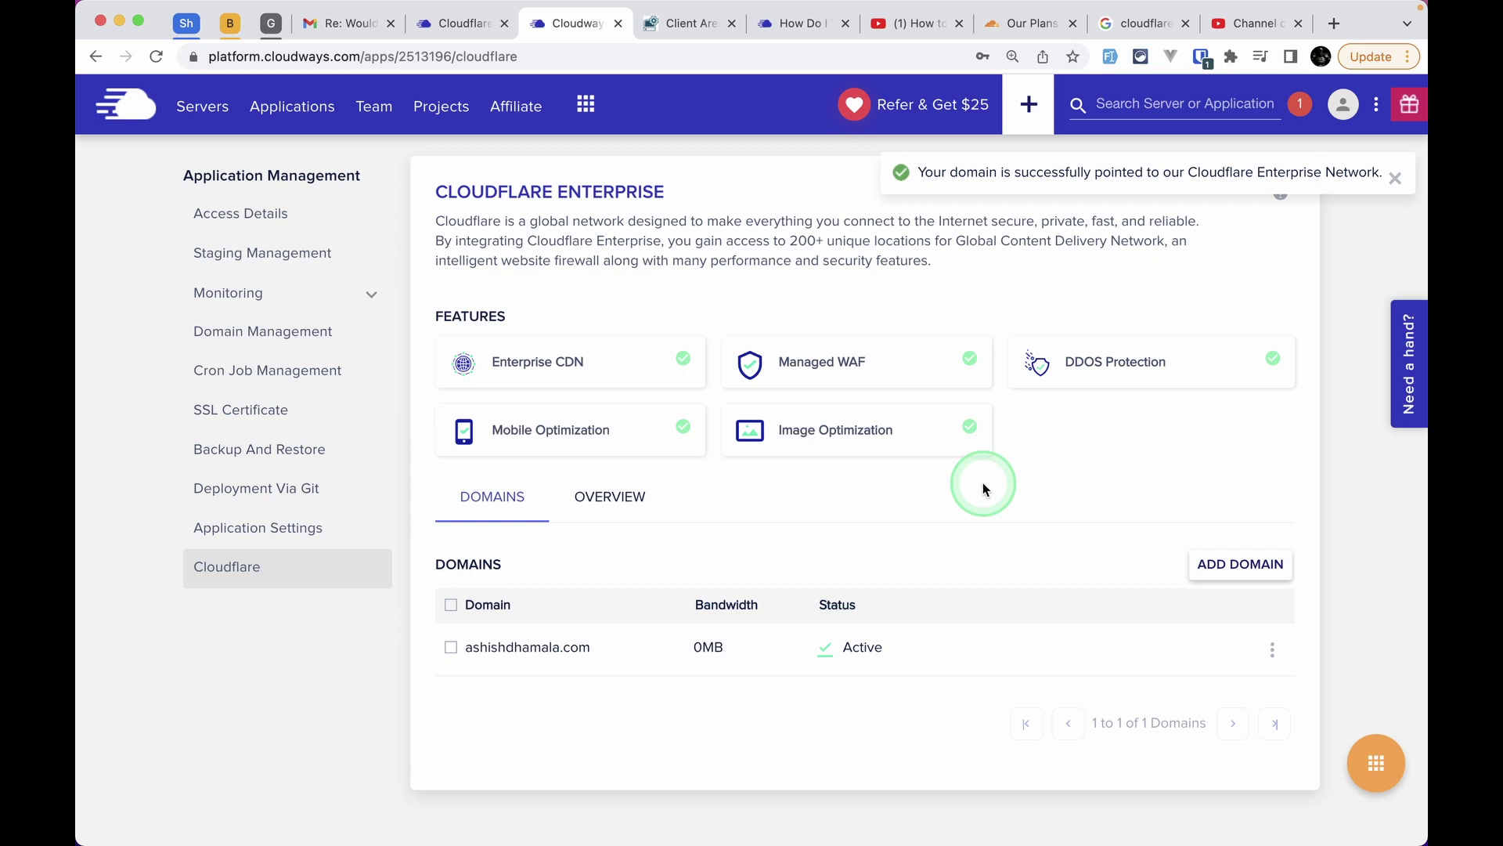
# - Copy ashishdhamala.com and load it in an Incognito window to see the Laravel welcome page
pyautogui.doubleClick(470, 647)
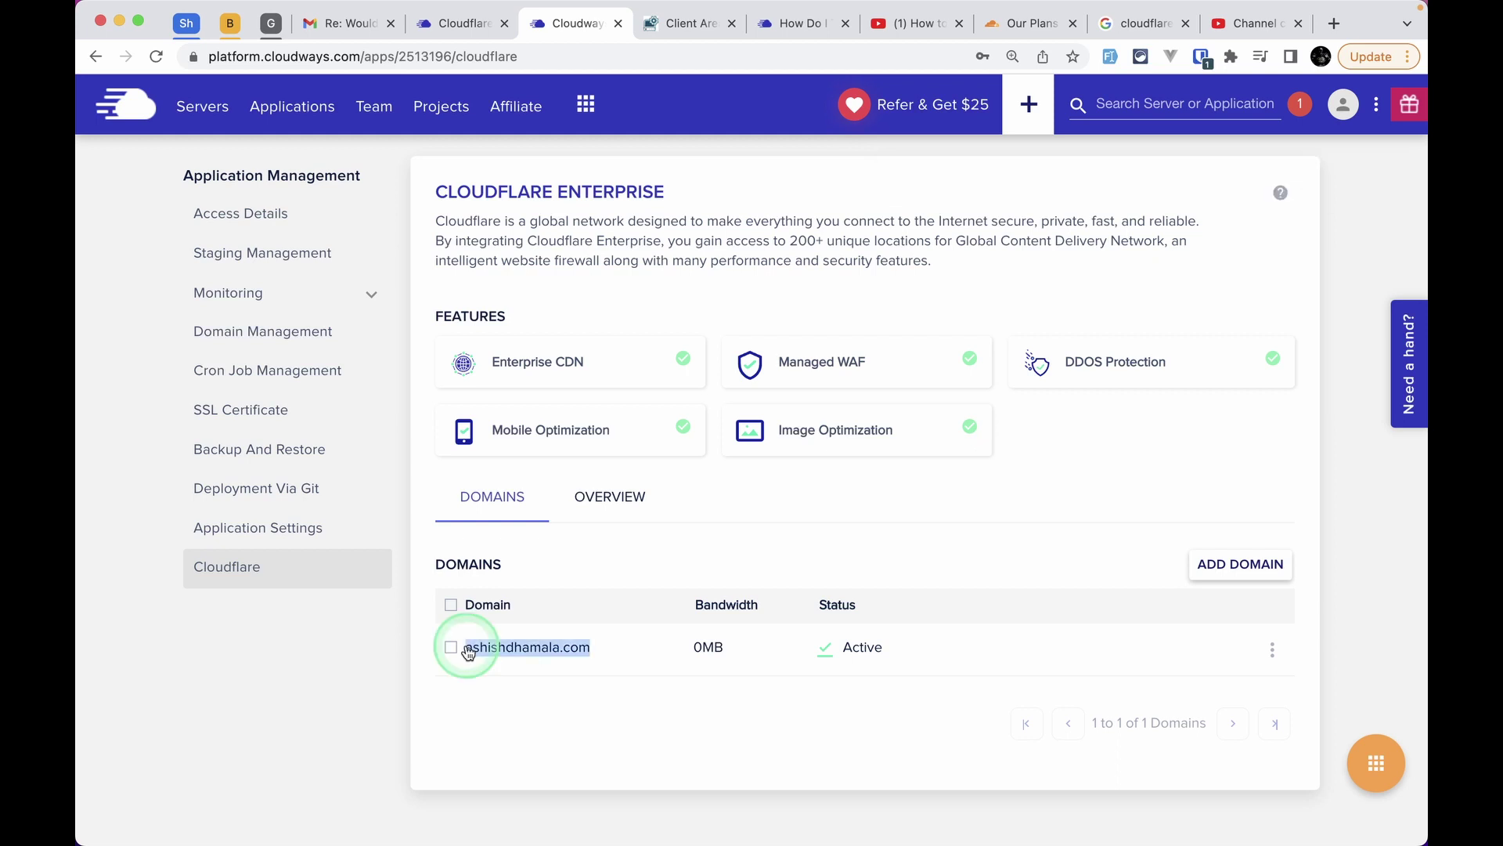
pyautogui.press('super+c')
pyautogui.press('super+shift+n')
pyautogui.press('super+v')
pyautogui.press('Return')
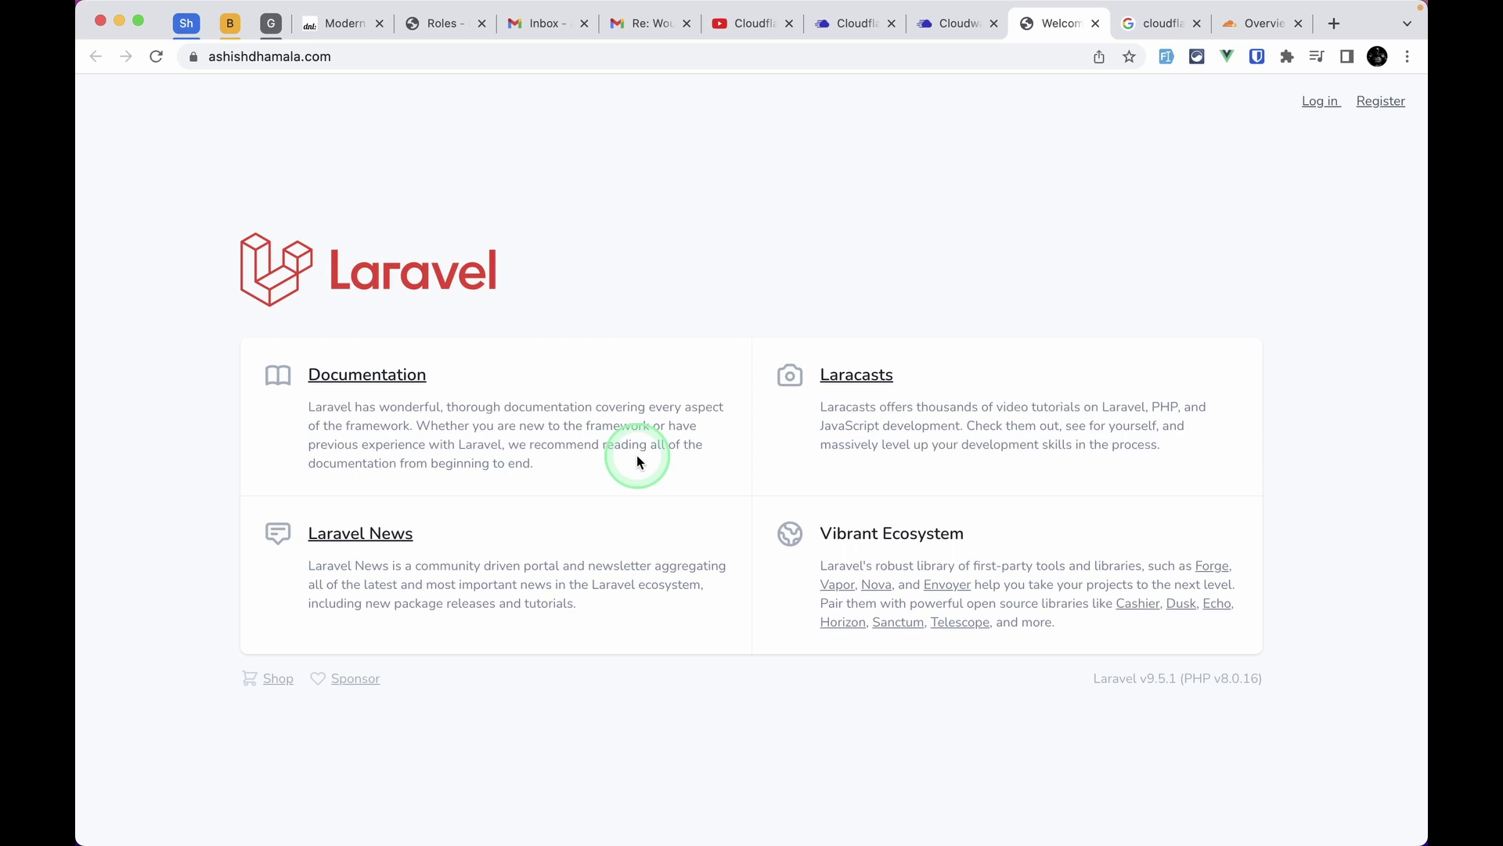
# - Reload with DevTools open and check app.js response headers for cf-cache-status HIT and cf-ray
pyautogui.press('super+equal')
pyautogui.press('super+equal')
pyautogui.press('super+alt+i')
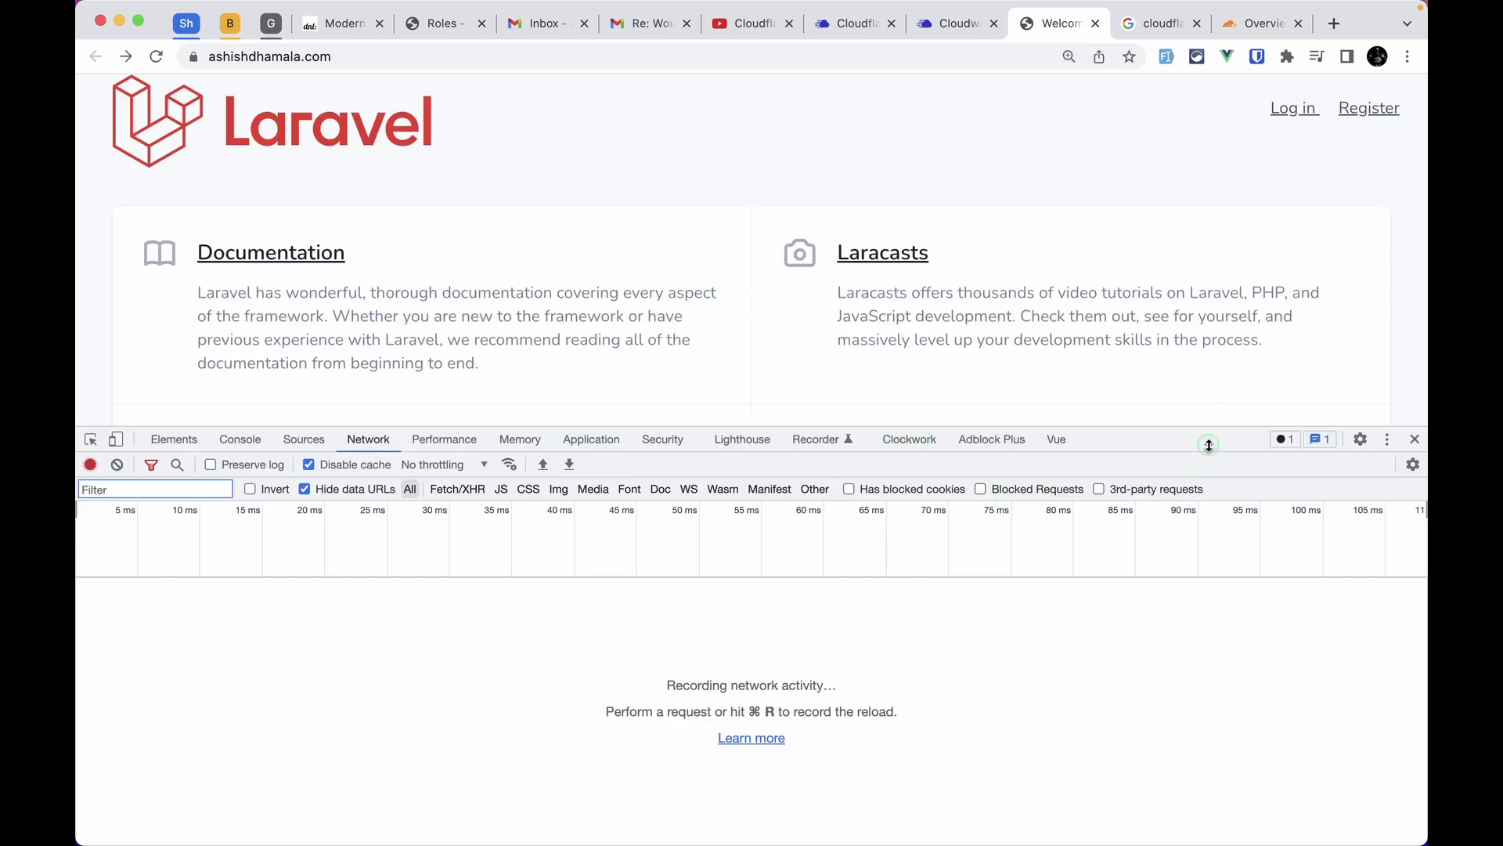
pyautogui.moveTo(1208, 436); pyautogui.dragTo(1206, 381)
pyautogui.press('super+r')
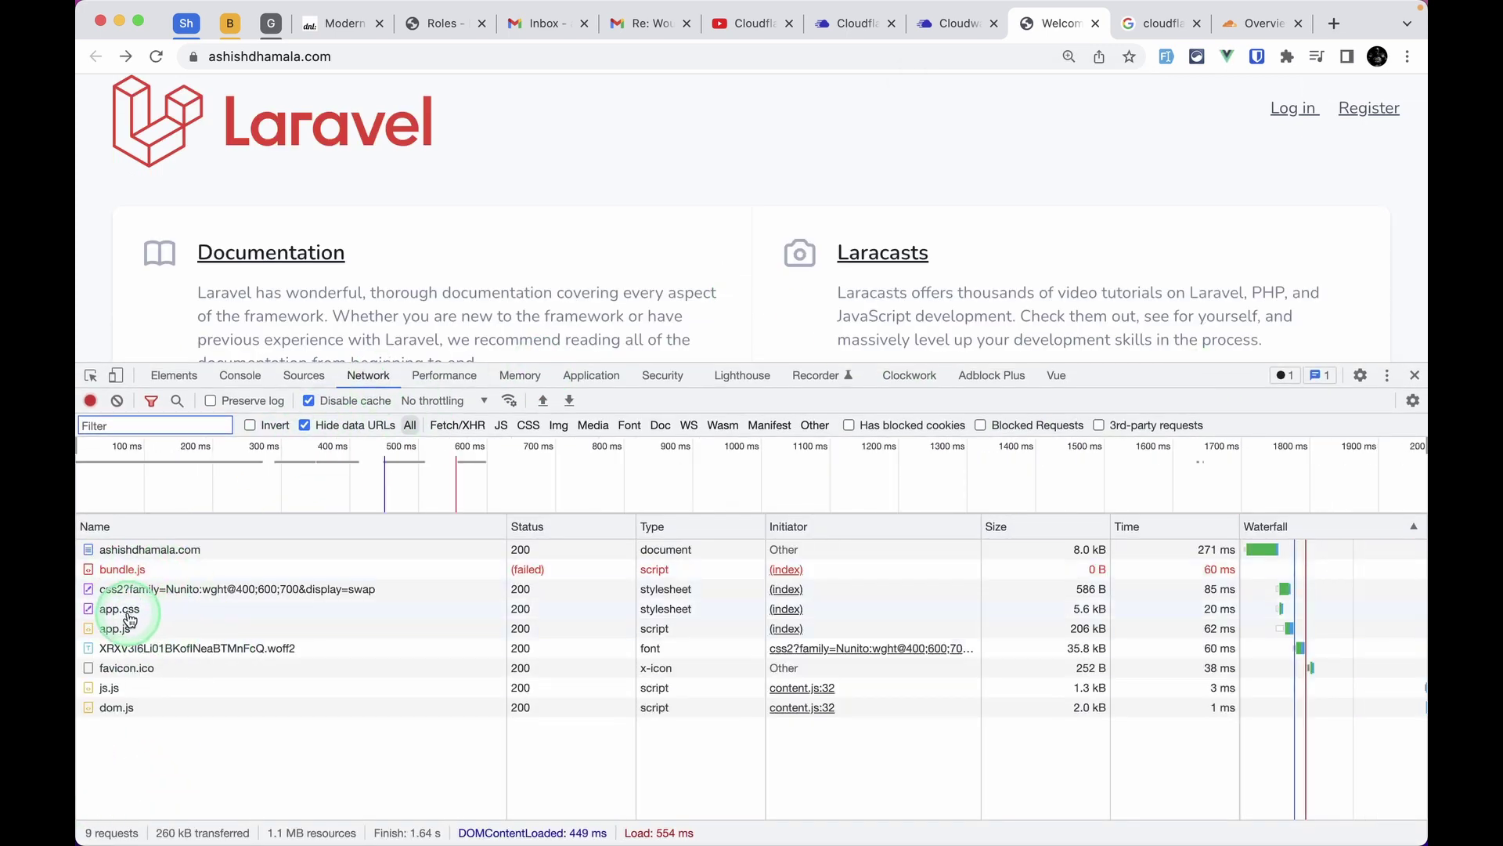
pyautogui.click(133, 627)
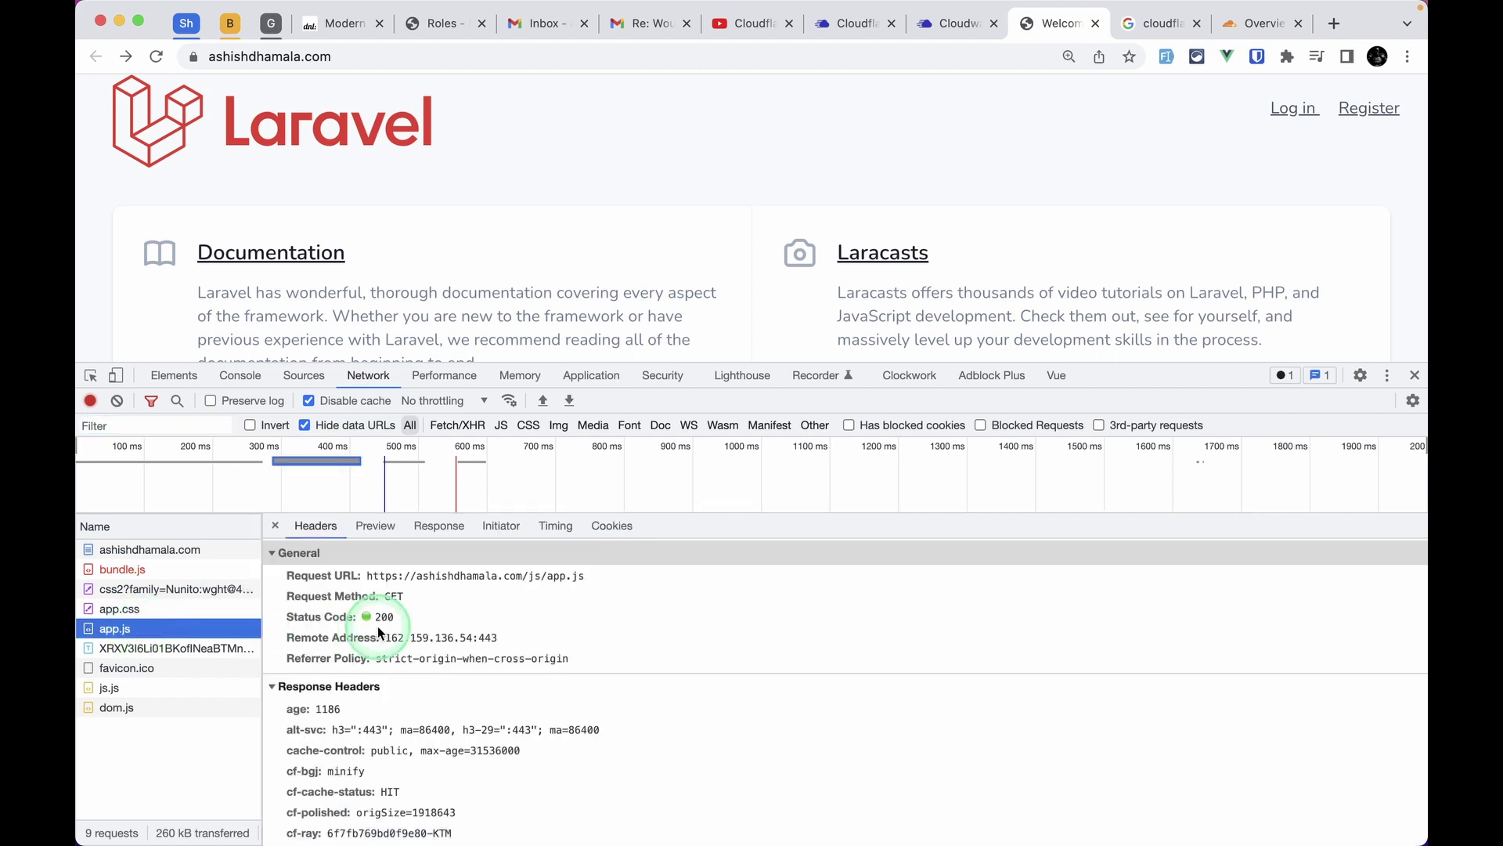
pyautogui.press('super+equal')
pyautogui.press('super+equal')
pyautogui.scroll(-3, 532, 751)
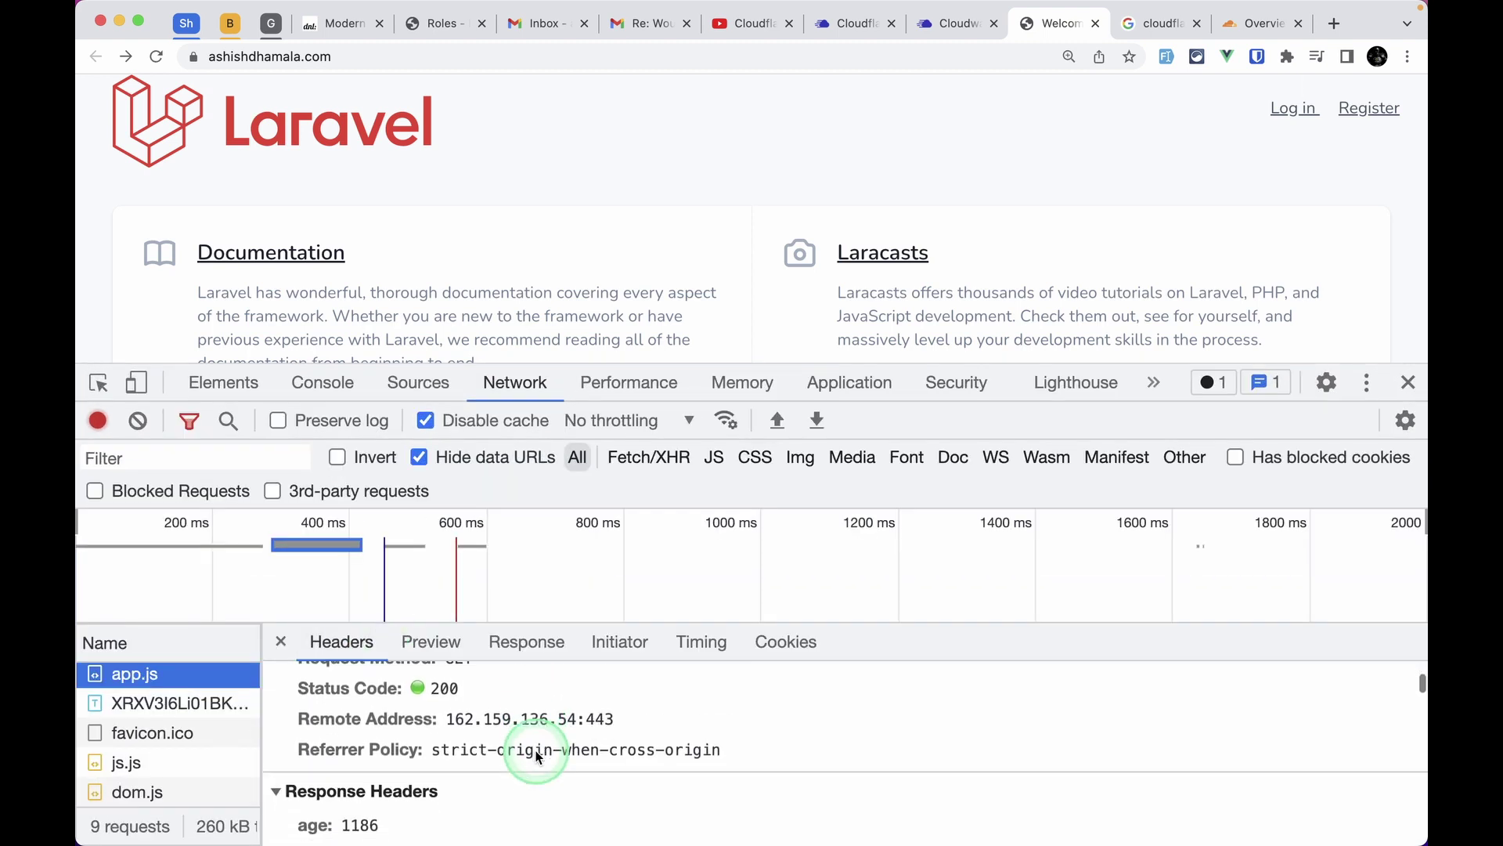
pyautogui.scroll(-4, 537, 756)
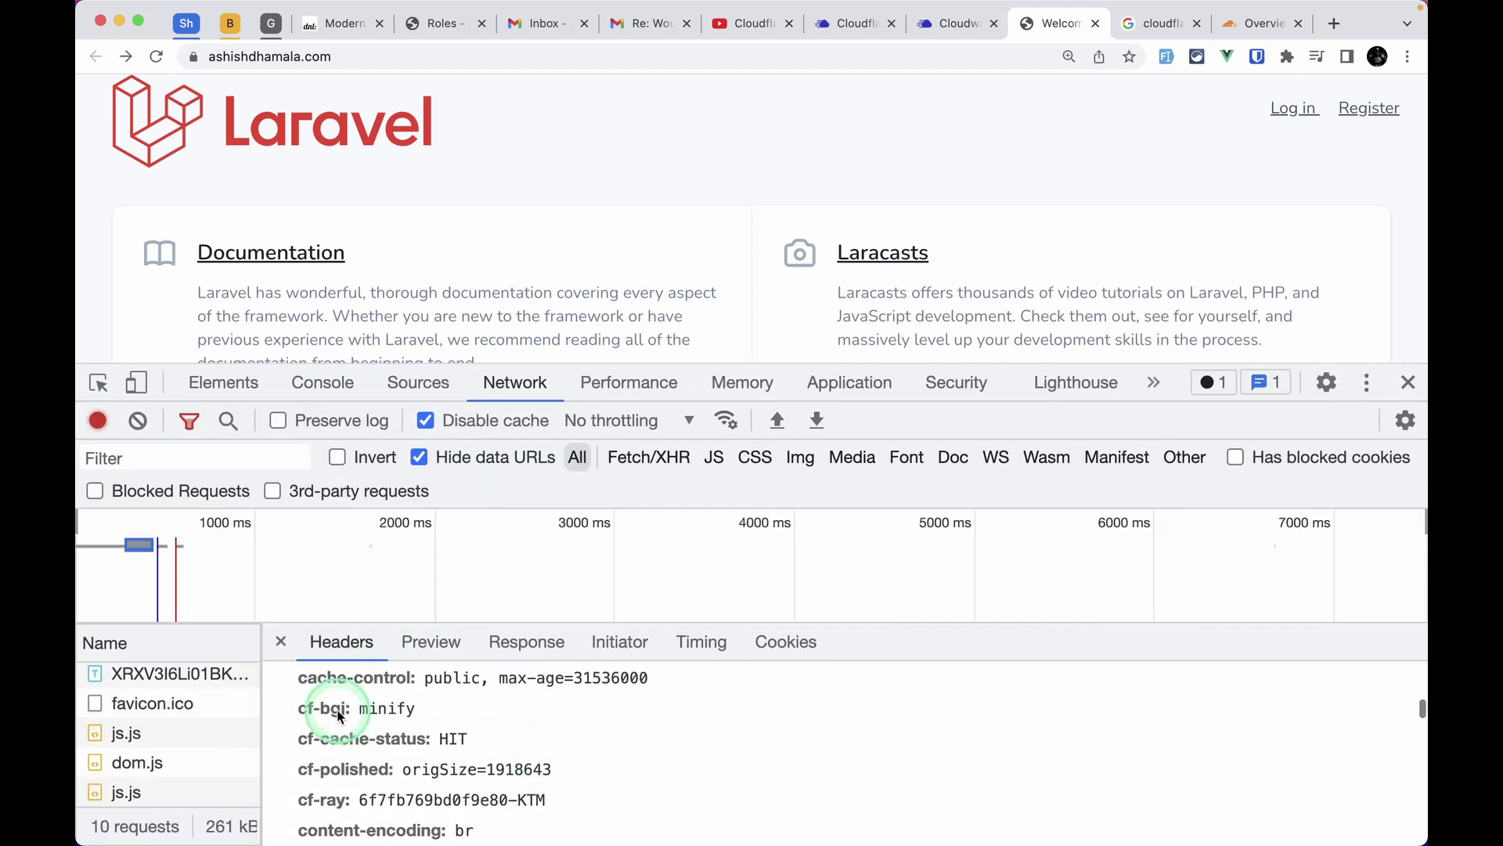
pyautogui.moveTo(330, 710); pyautogui.dragTo(321, 736)
pyautogui.scroll(1, 320, 759)
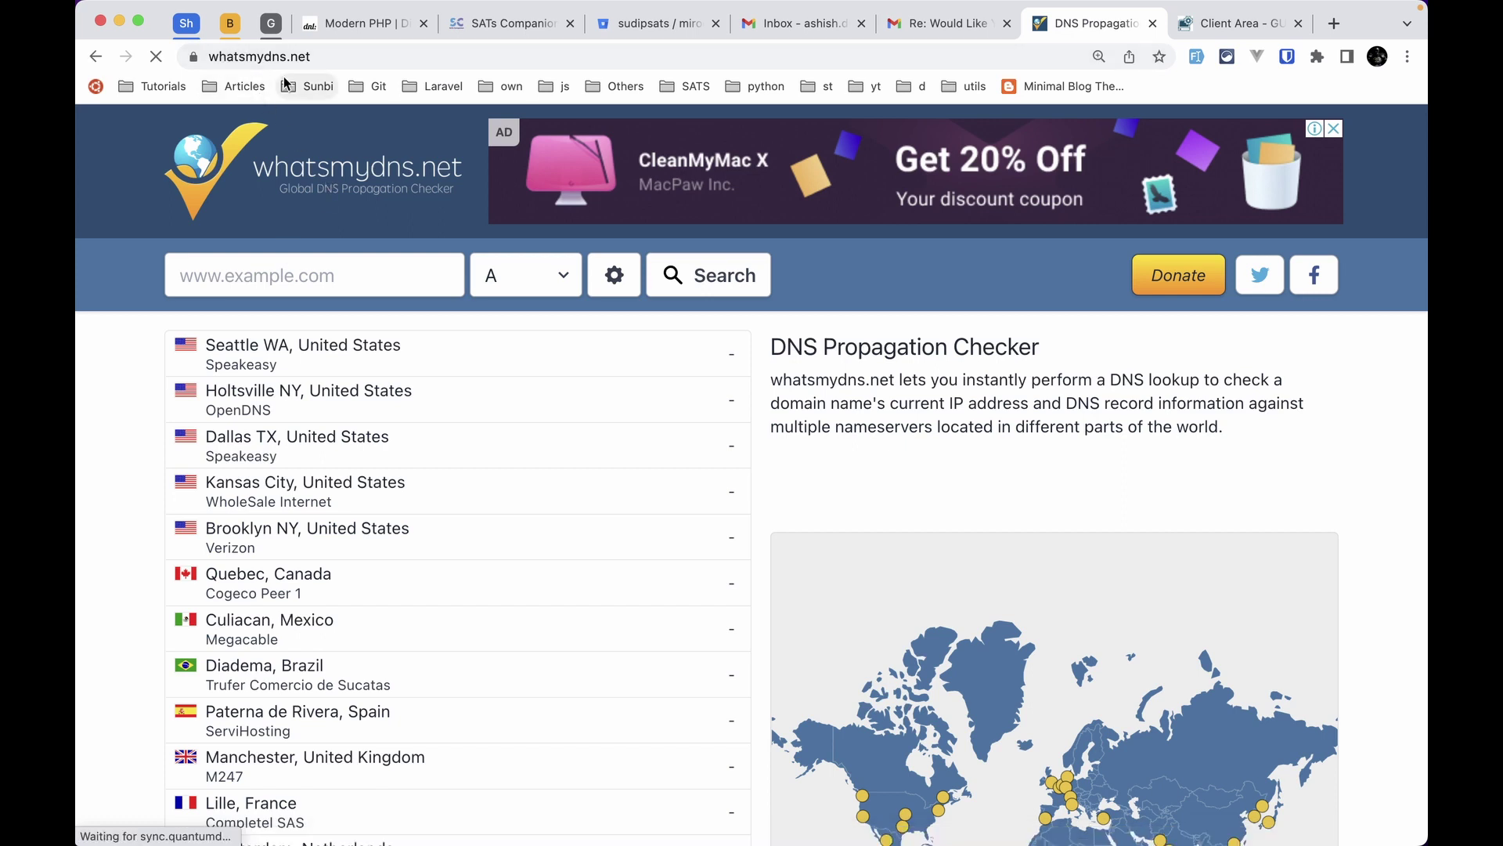
# - Run a whatsmydns.net A-record lookup for ashishdhamala.com to check propagation to the Cloudflare IPs
pyautogui.click(322, 282)
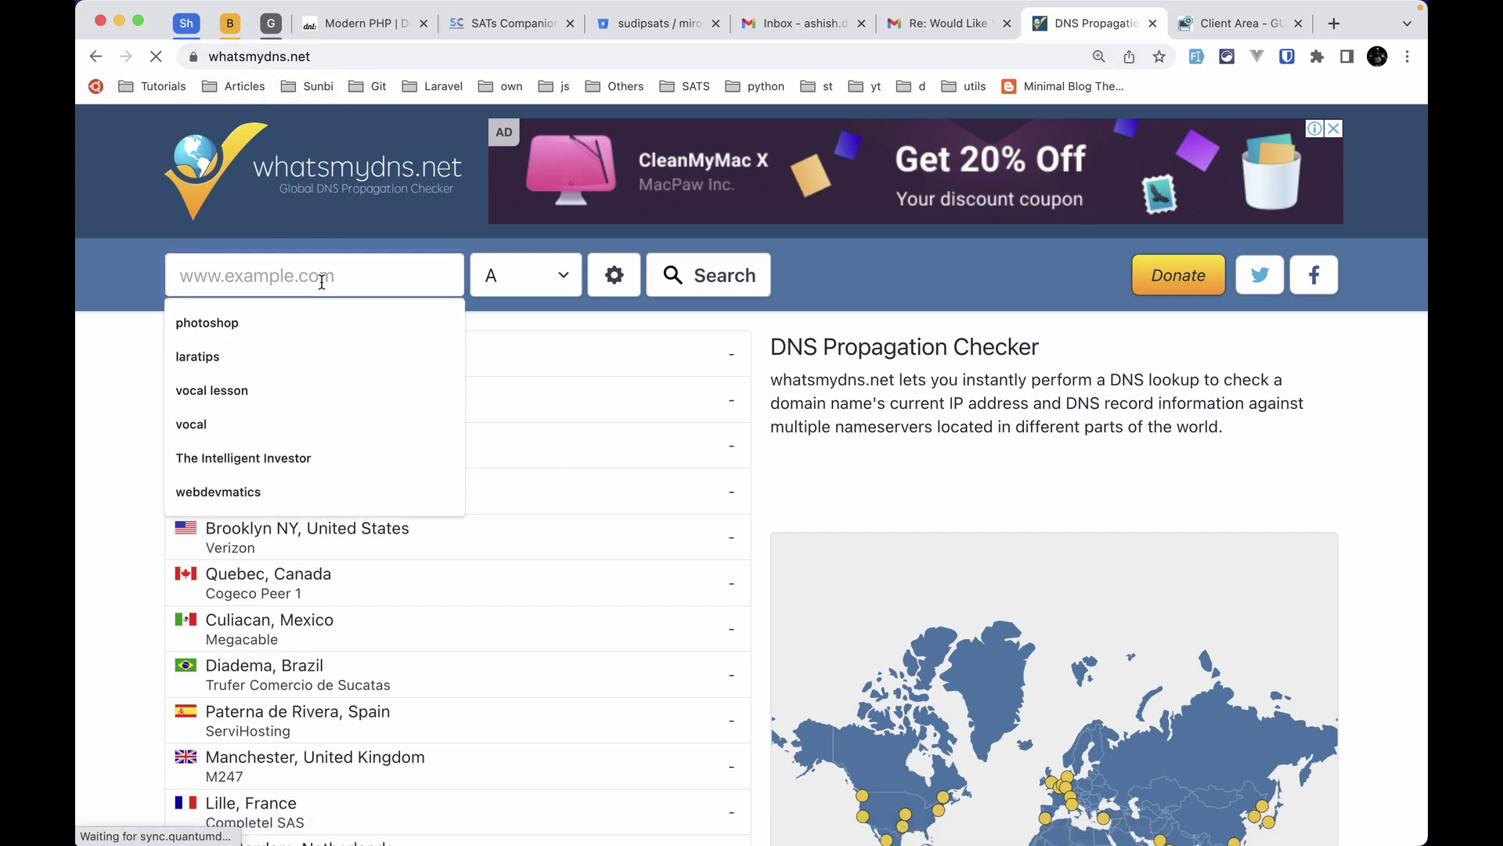
pyautogui.press('super+v')
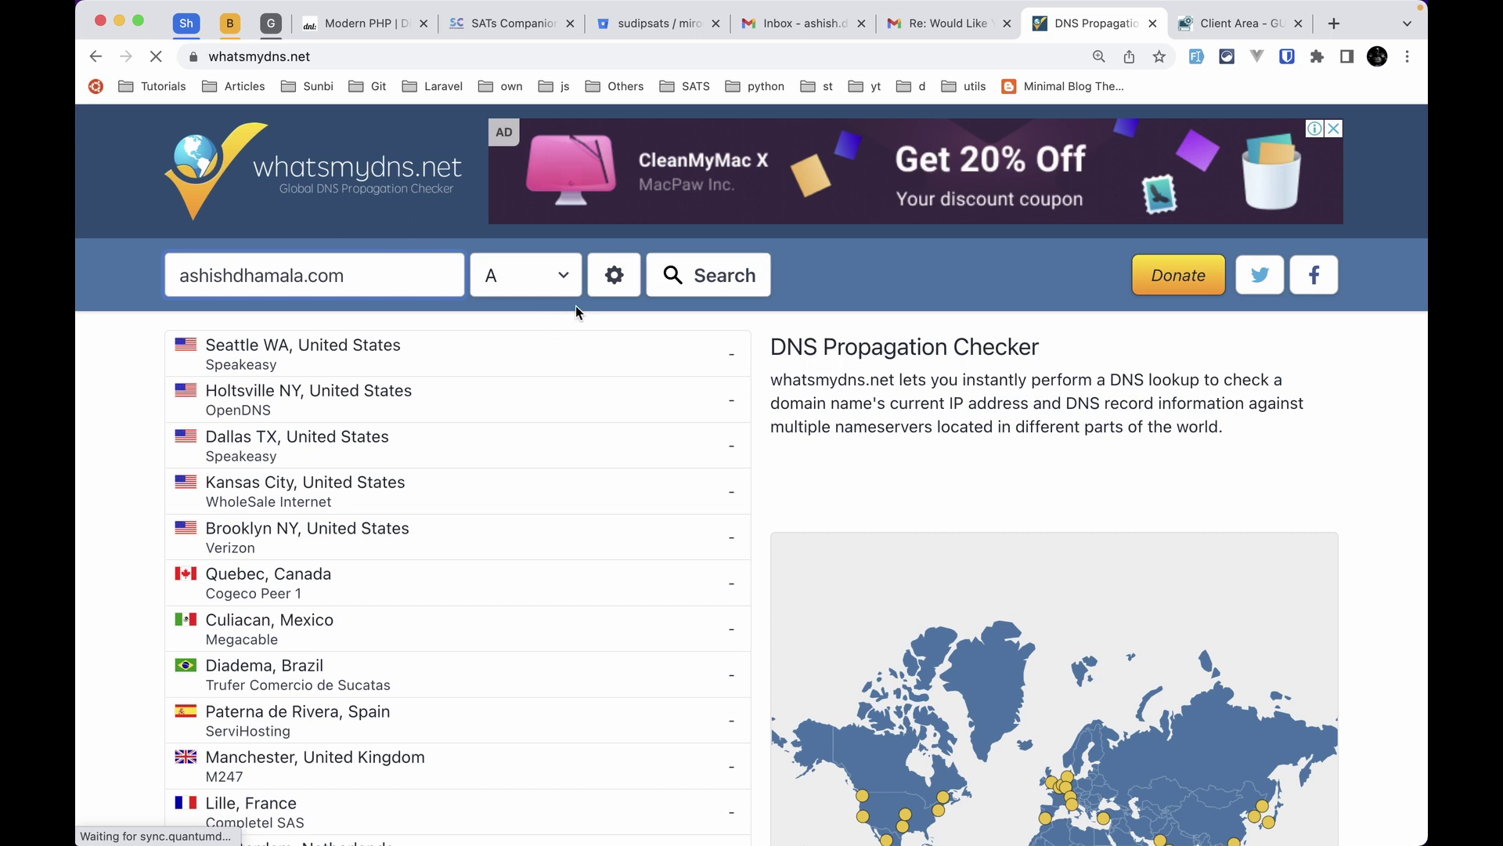
pyautogui.click(721, 286)
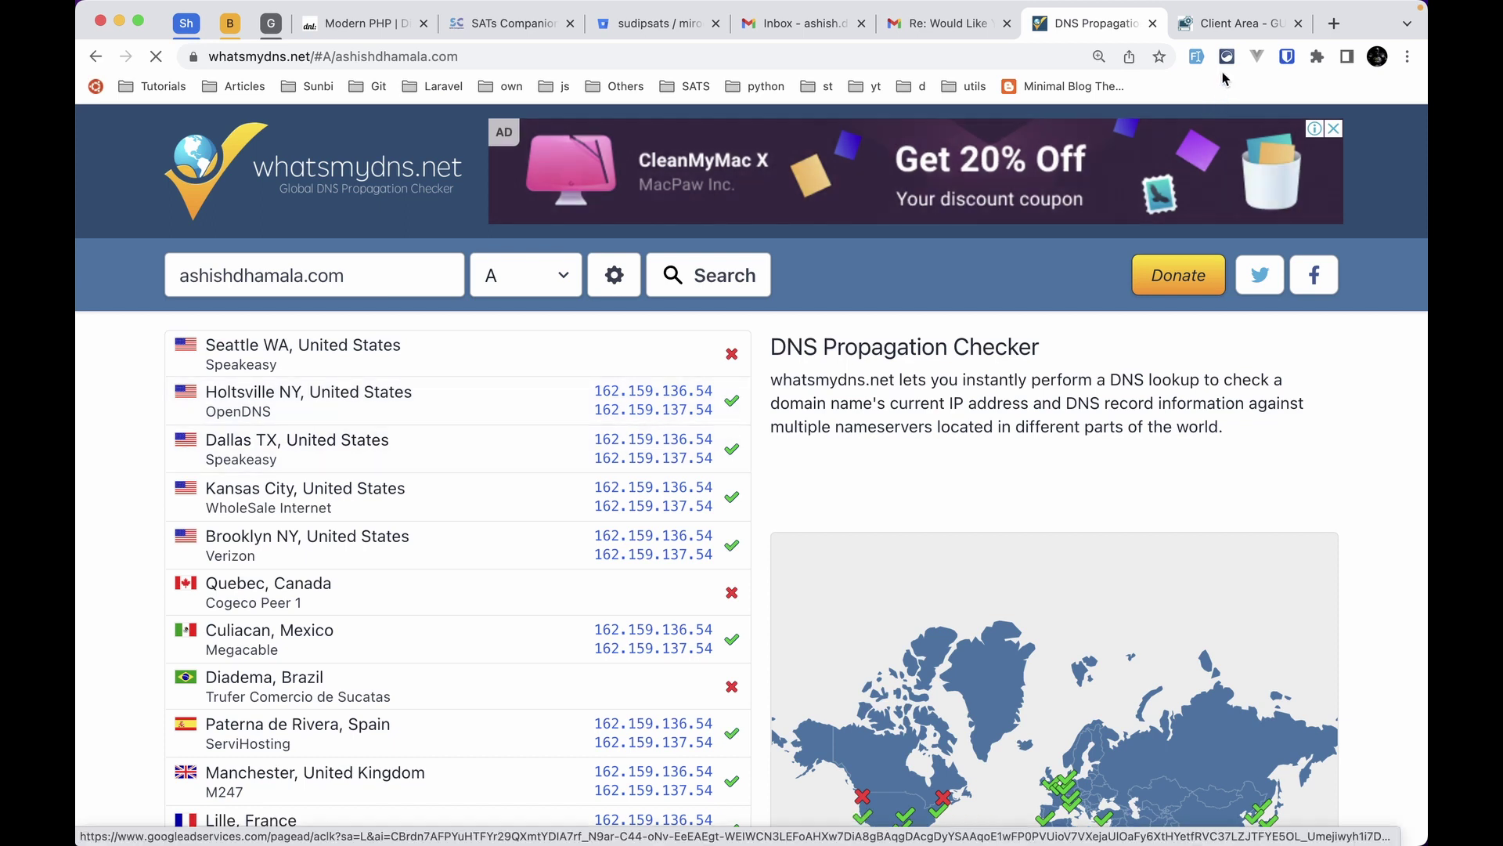
# - Review the registrar's DNS records showing both Cloudflare A records, 162.159.136.54 and 162.159.137.54
pyautogui.click(1235, 23)
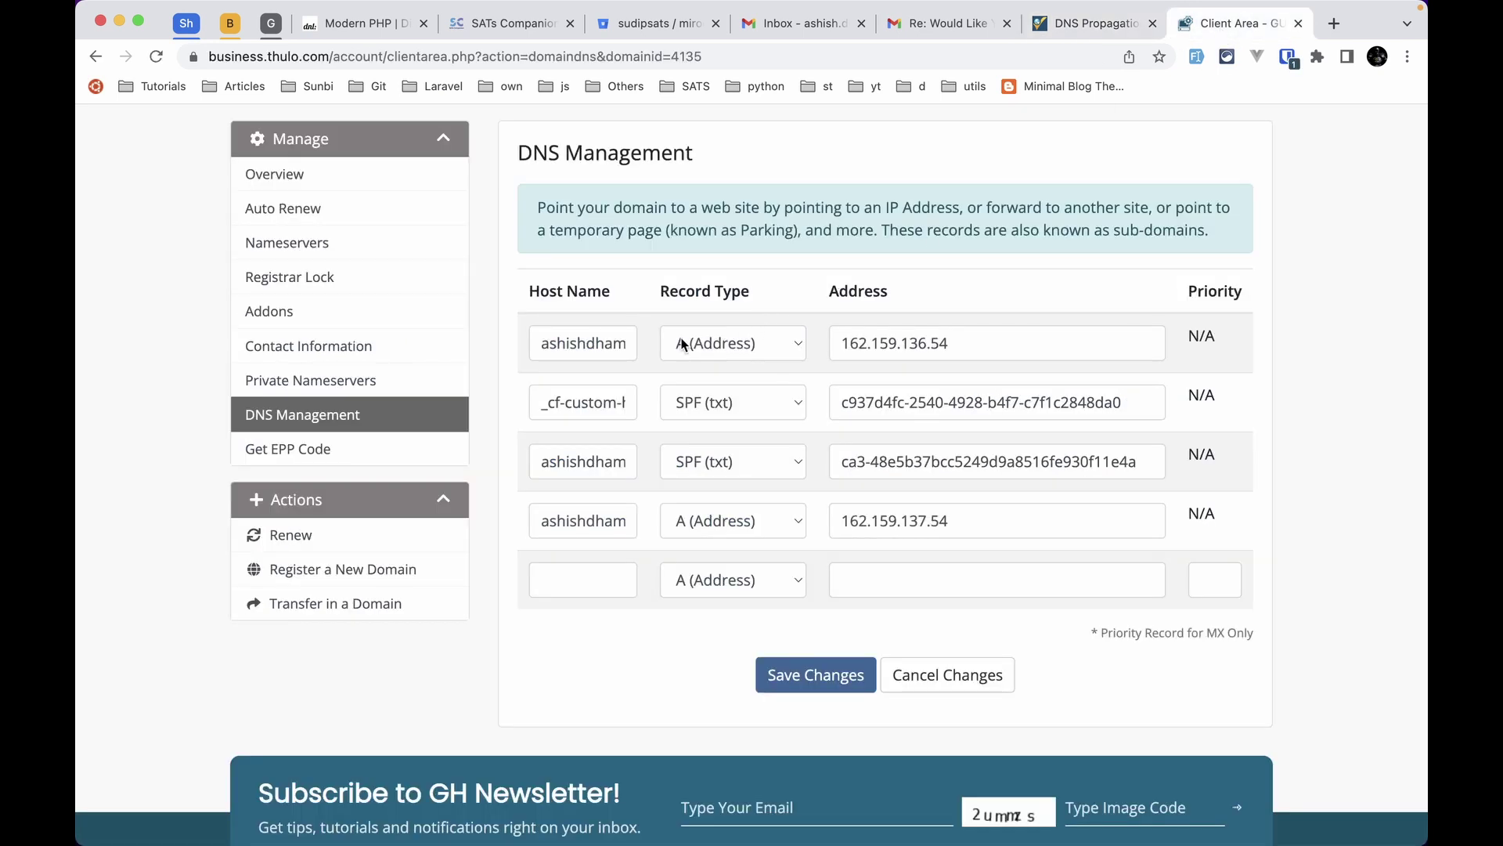
pyautogui.scroll(-1, 906, 533)
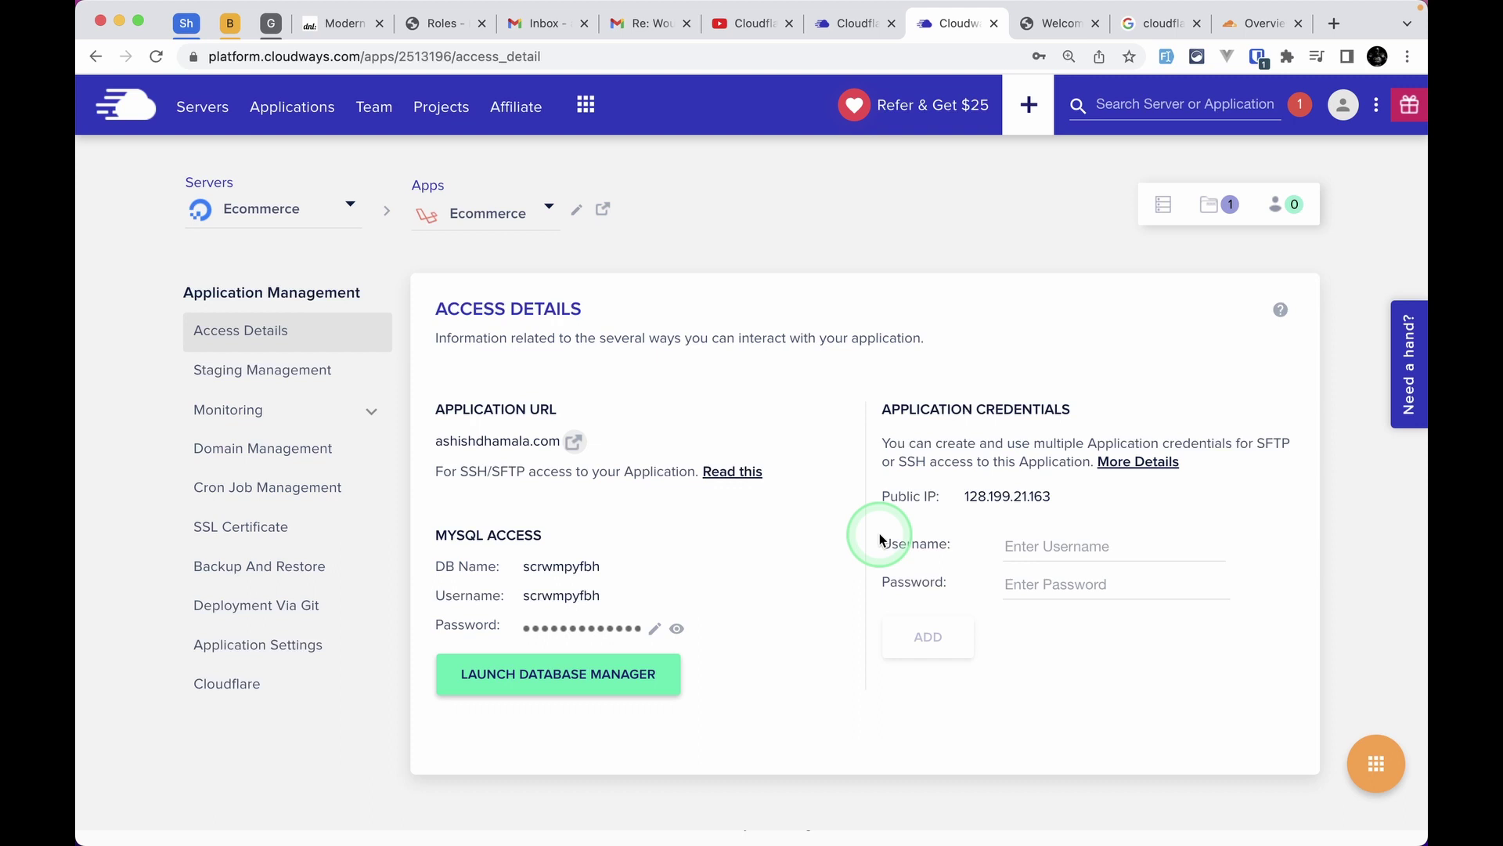
# - Open the application's Cloudflare Overview and review bandwidth (1MB of 100GB), the overage note, and caching status
pyautogui.click(258, 688)
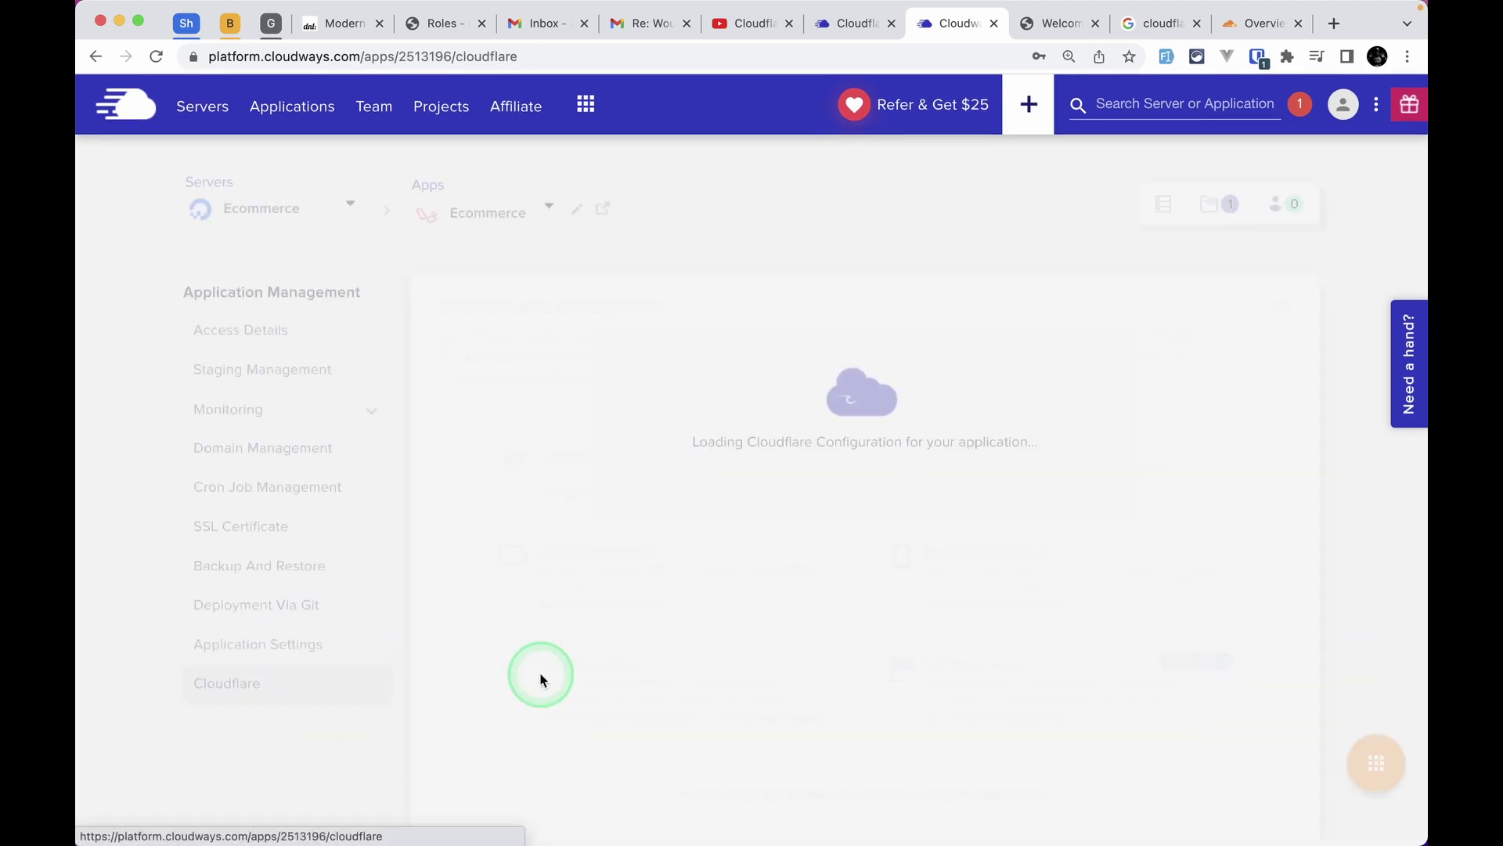
pyautogui.scroll(-2, 701, 664)
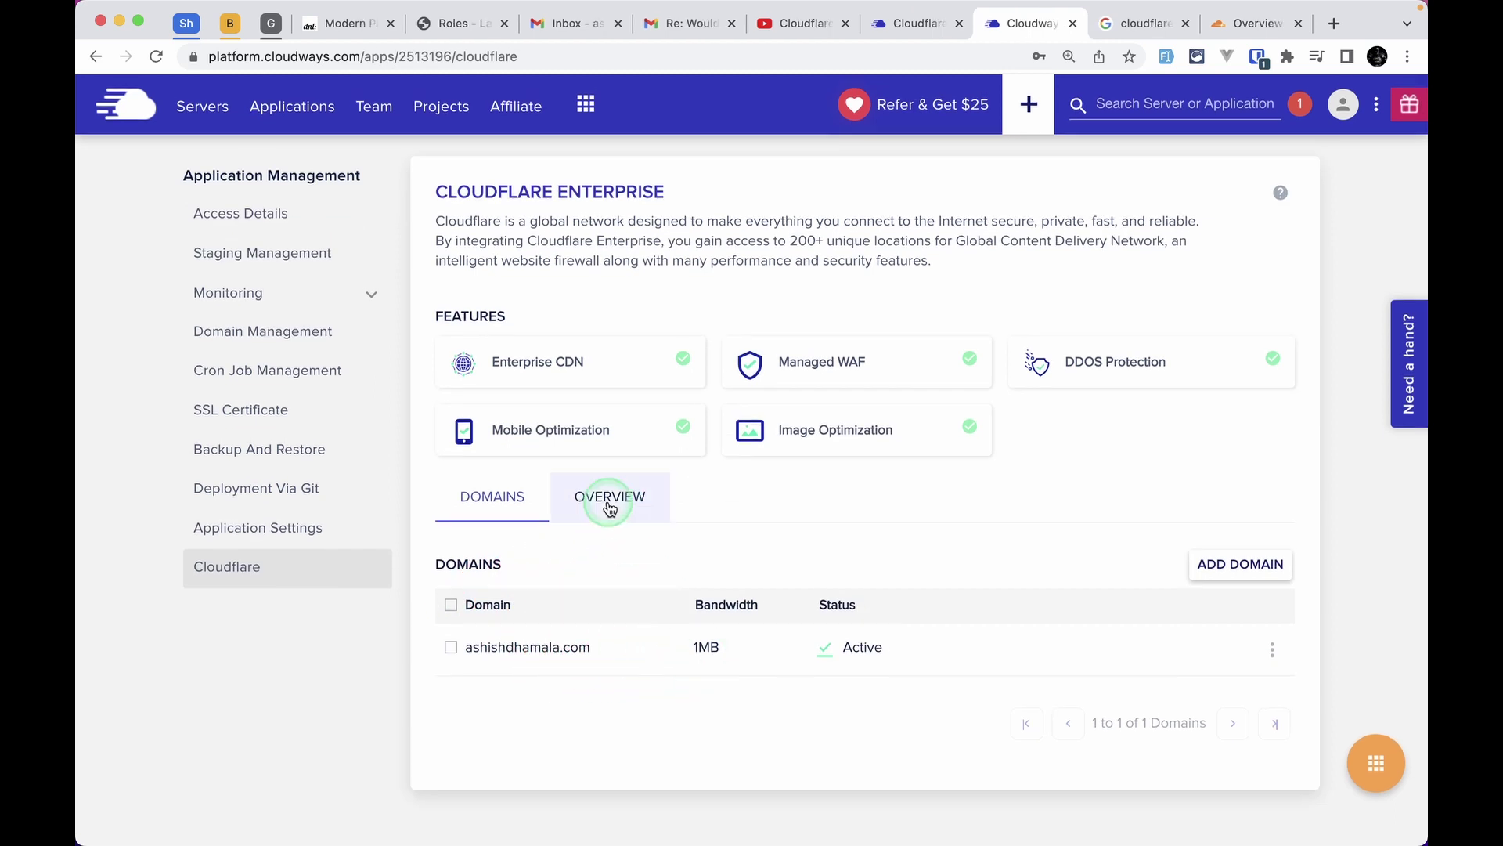
pyautogui.click(610, 501)
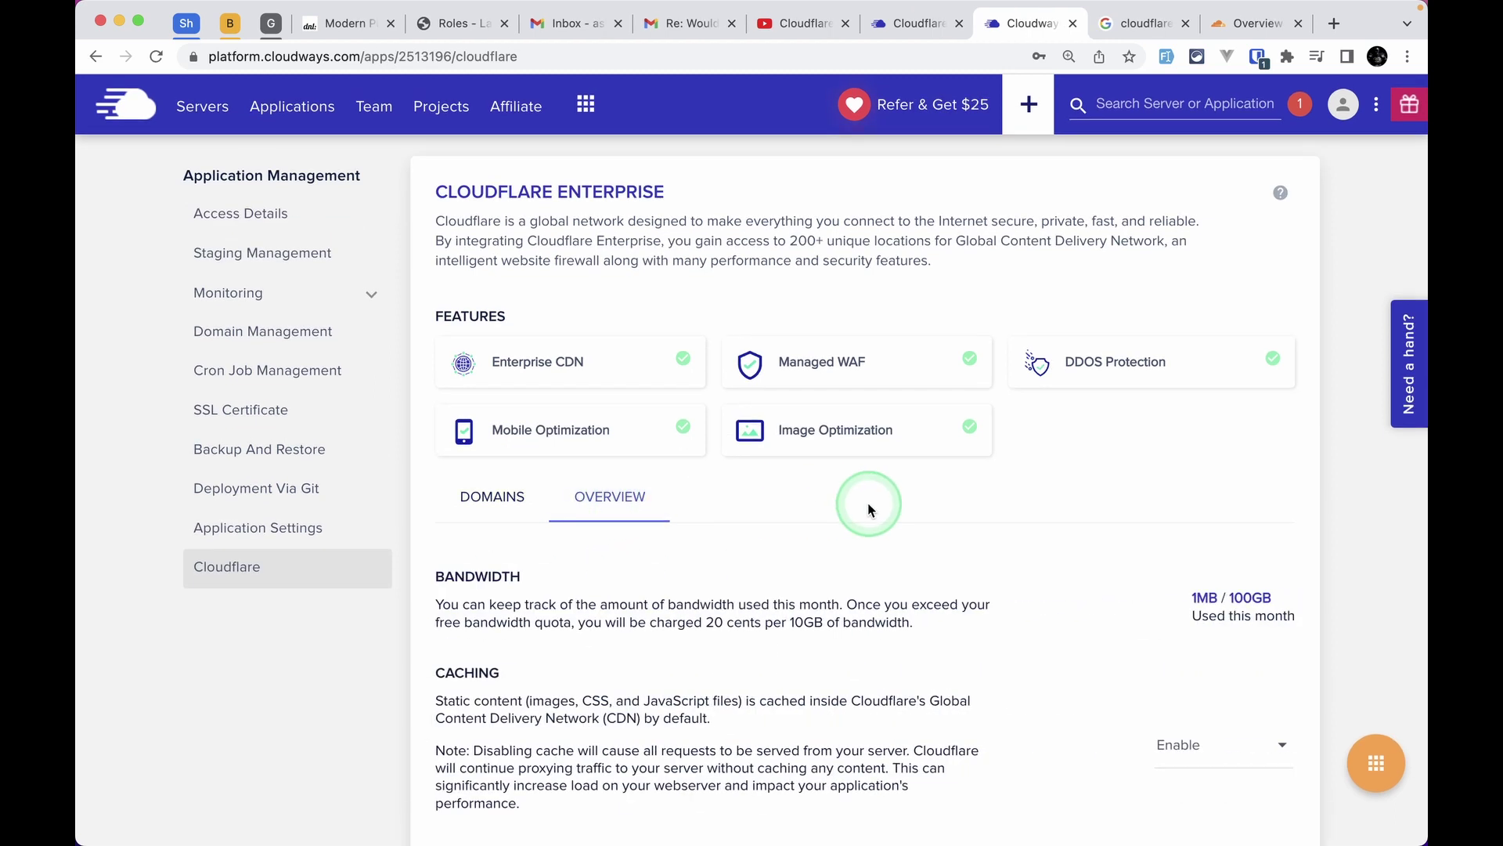
pyautogui.scroll(-3, 869, 509)
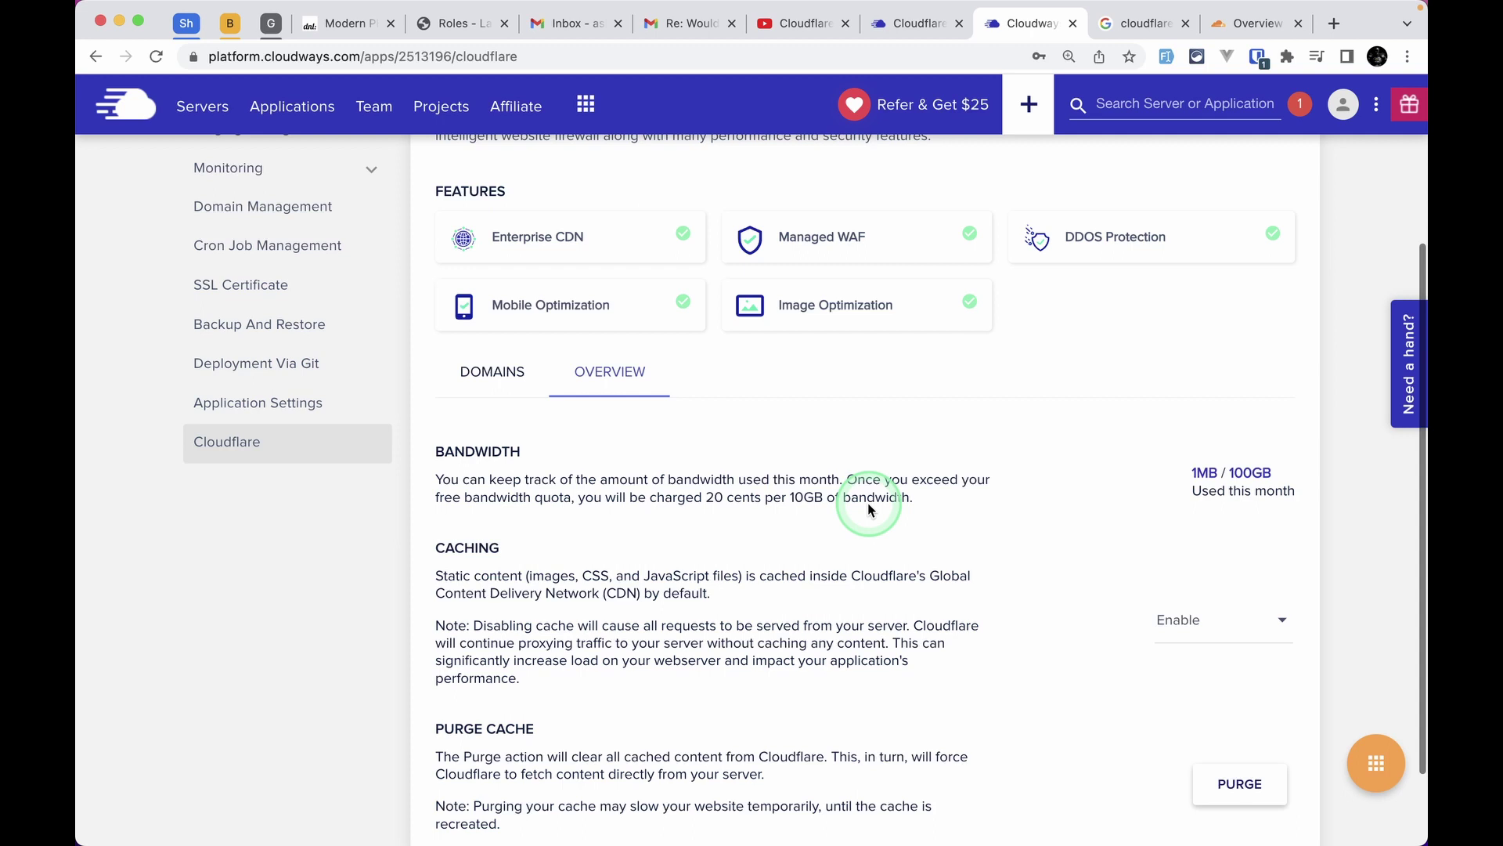
pyautogui.scroll(-1, 868, 506)
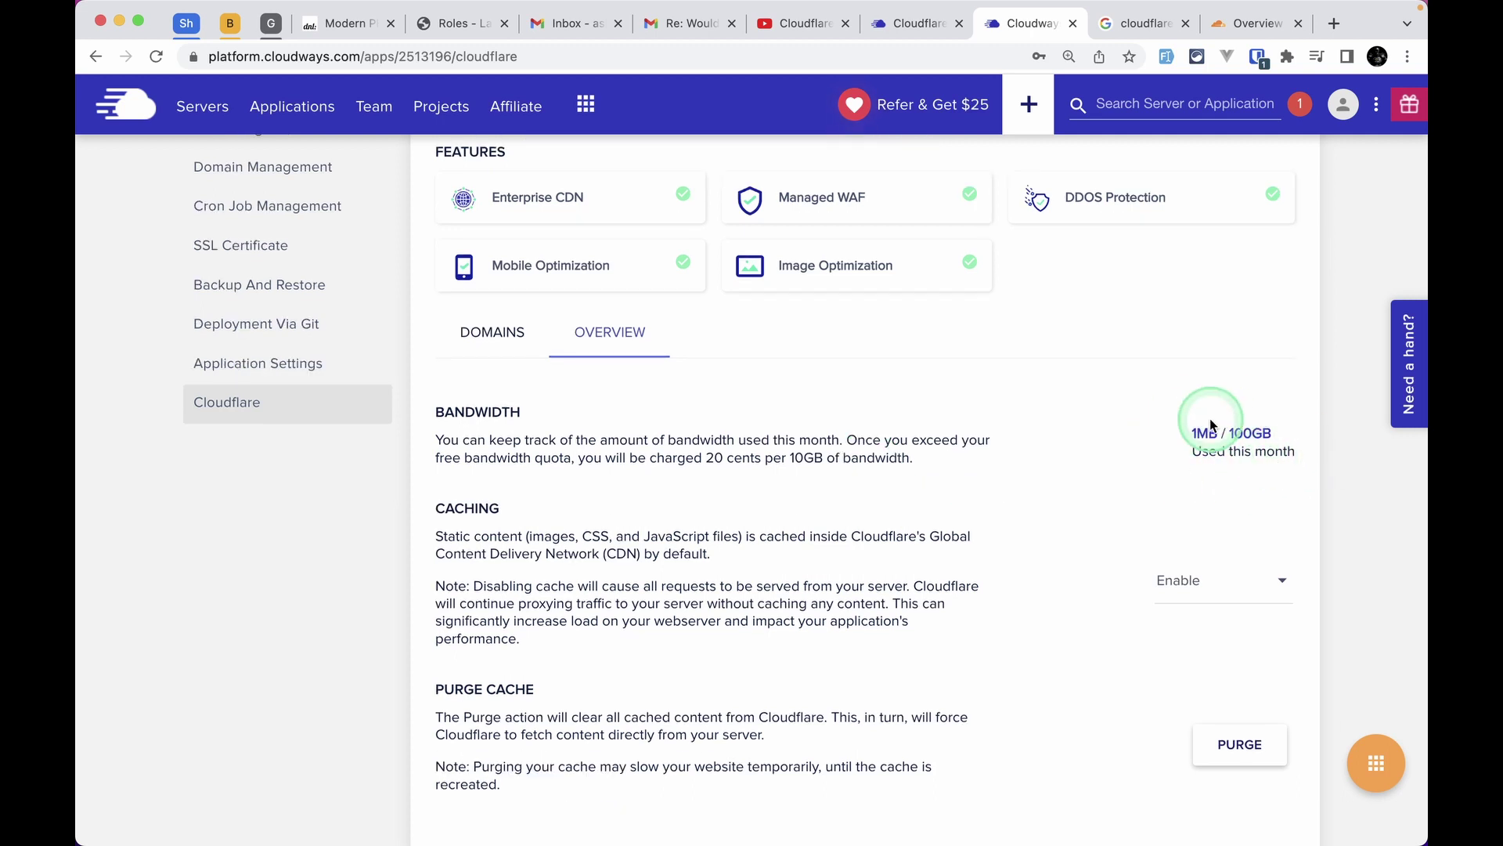
pyautogui.moveTo(593, 464); pyautogui.dragTo(912, 460)
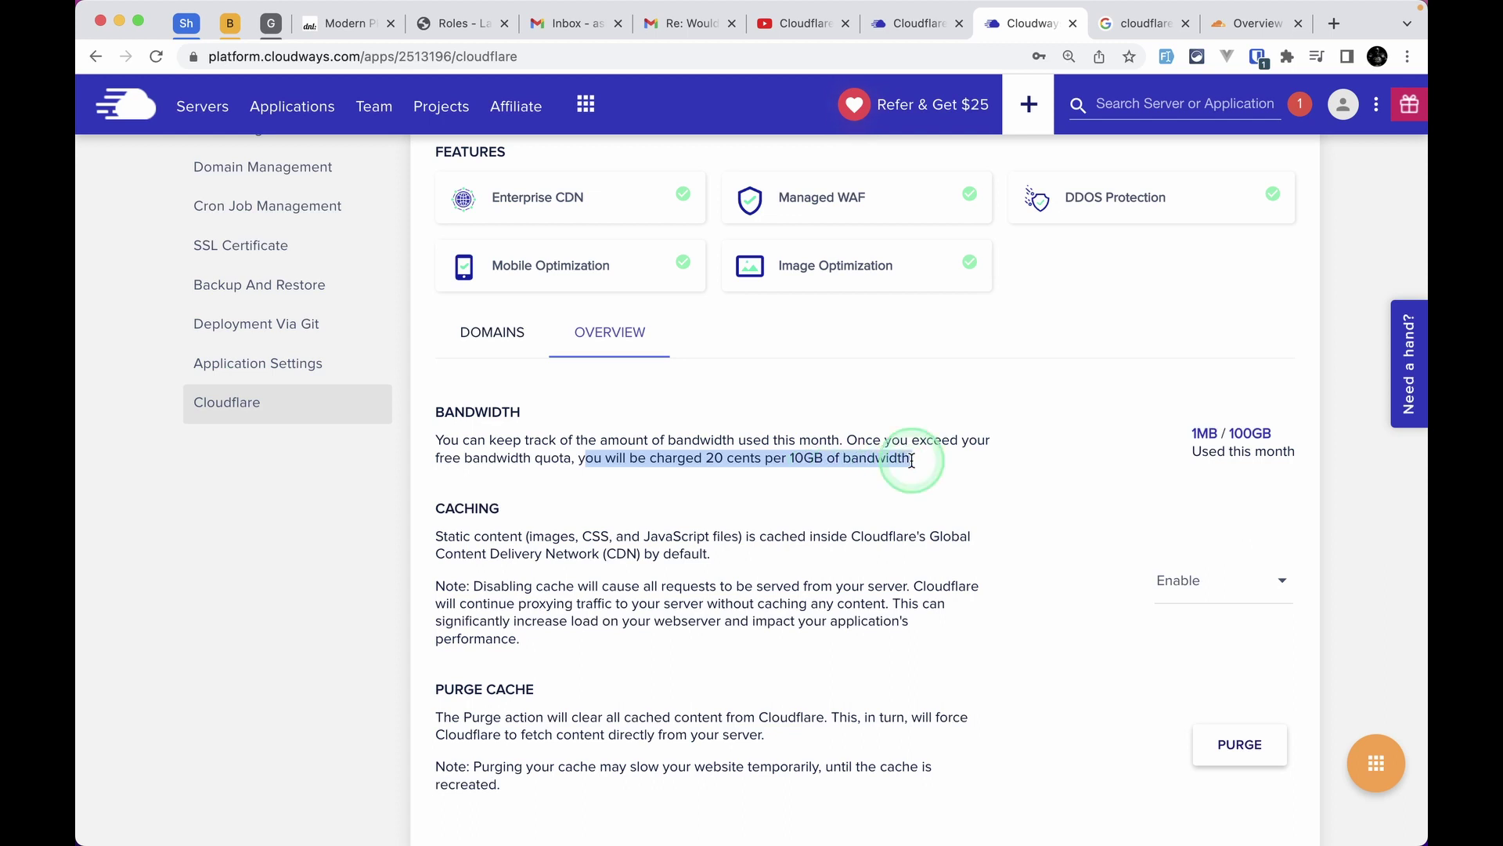
pyautogui.scroll(-1, 911, 460)
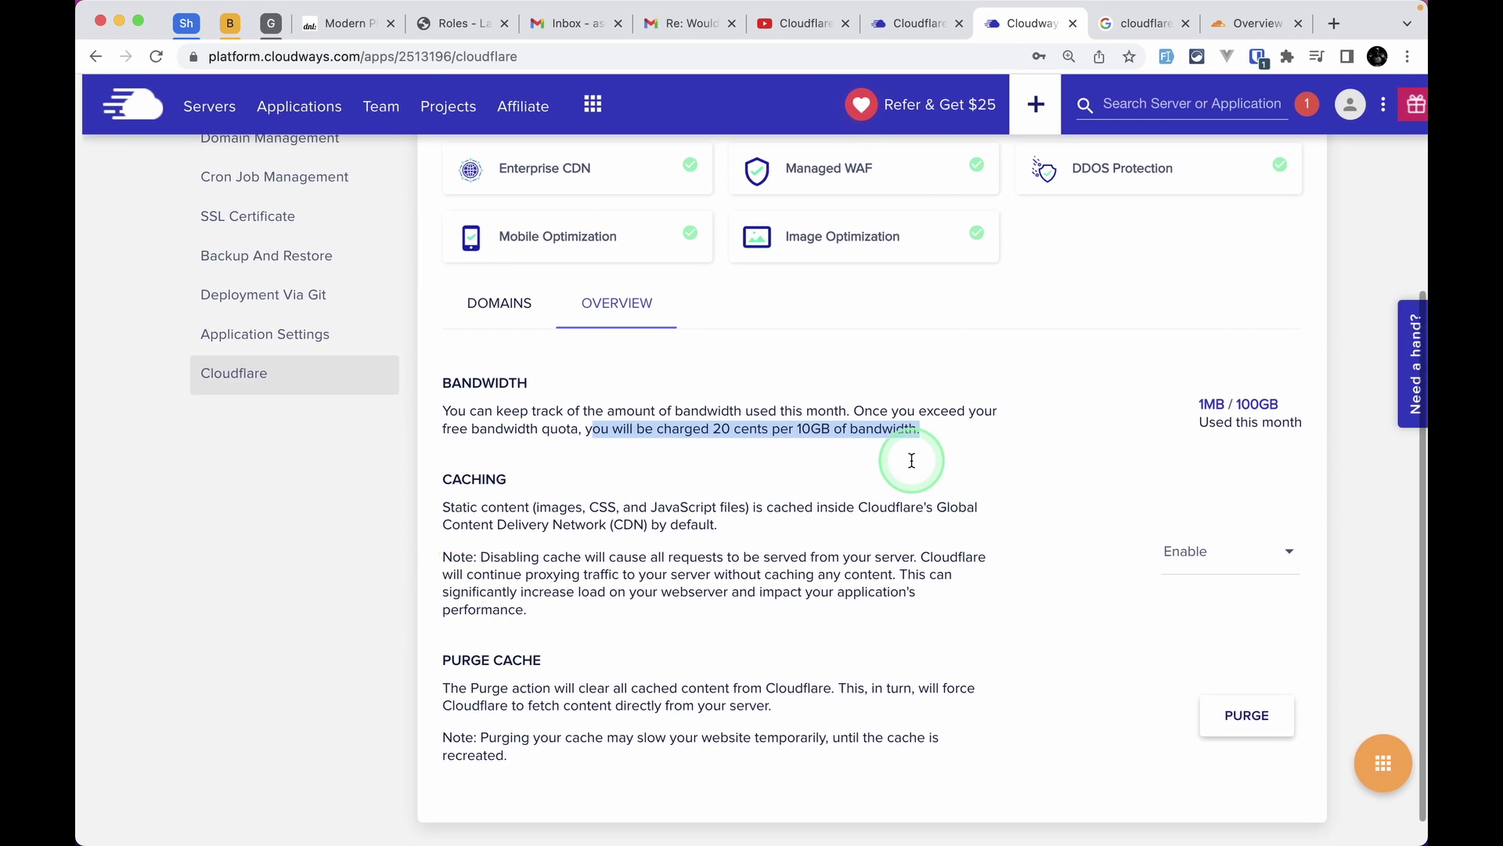
pyautogui.scroll(1, 912, 461)
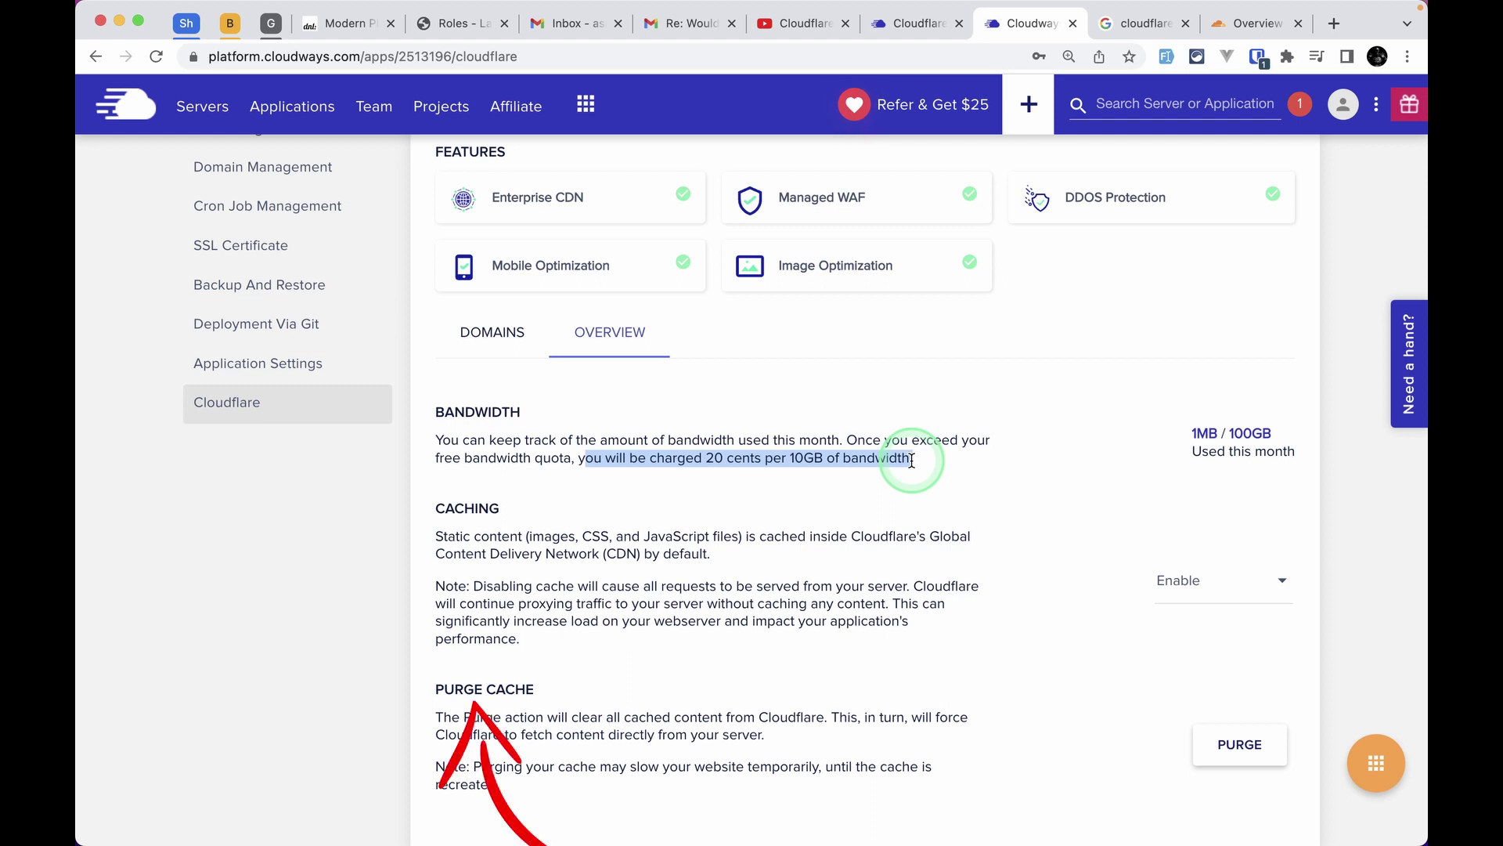
pyautogui.moveTo(911, 461); pyautogui.dragTo(584, 460)
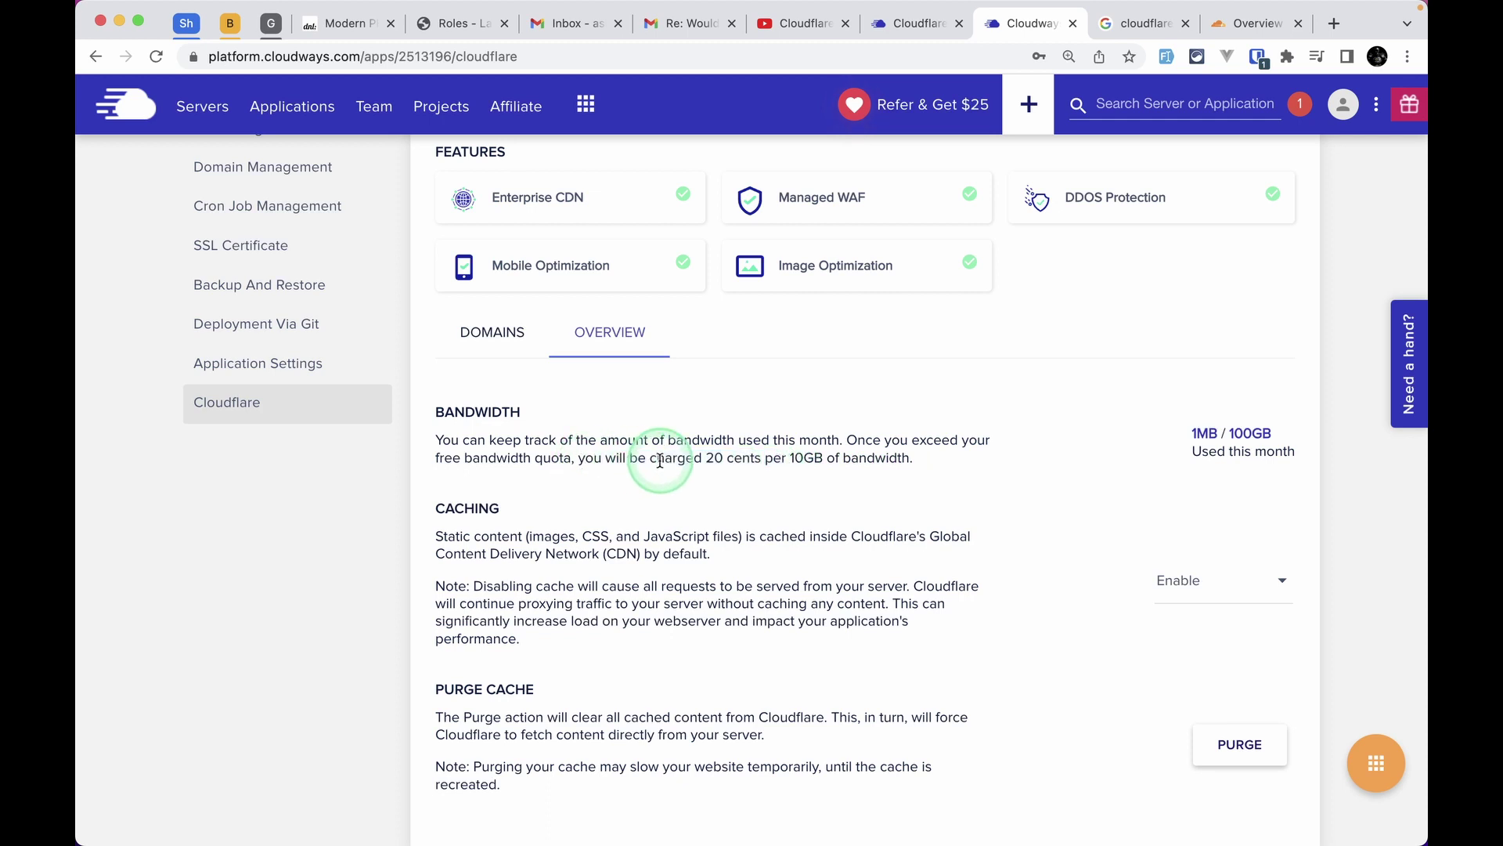